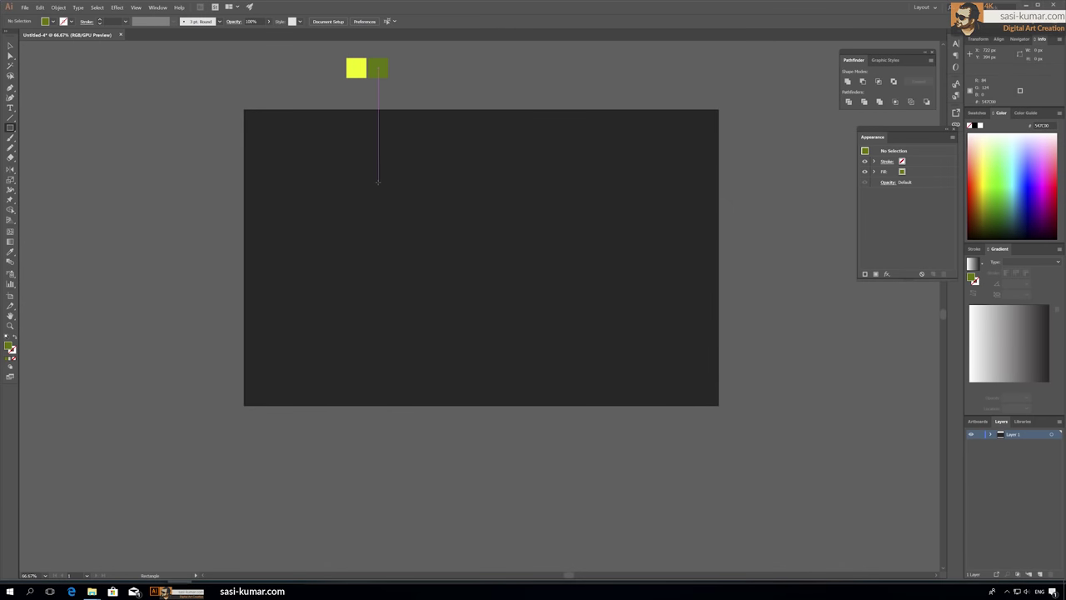
- Draw a green rectangle, position it beside a second one, and shorten both to 155 px
{"action": "mouse_move", "coordinate": [378, 182]}
{"action": "left_mouse_down"}
{"action": "mouse_move", "coordinate": [428, 272]}
{"action": "mouse_move", "coordinate": [396, 250]}
{"action": "left_mouse_up"}
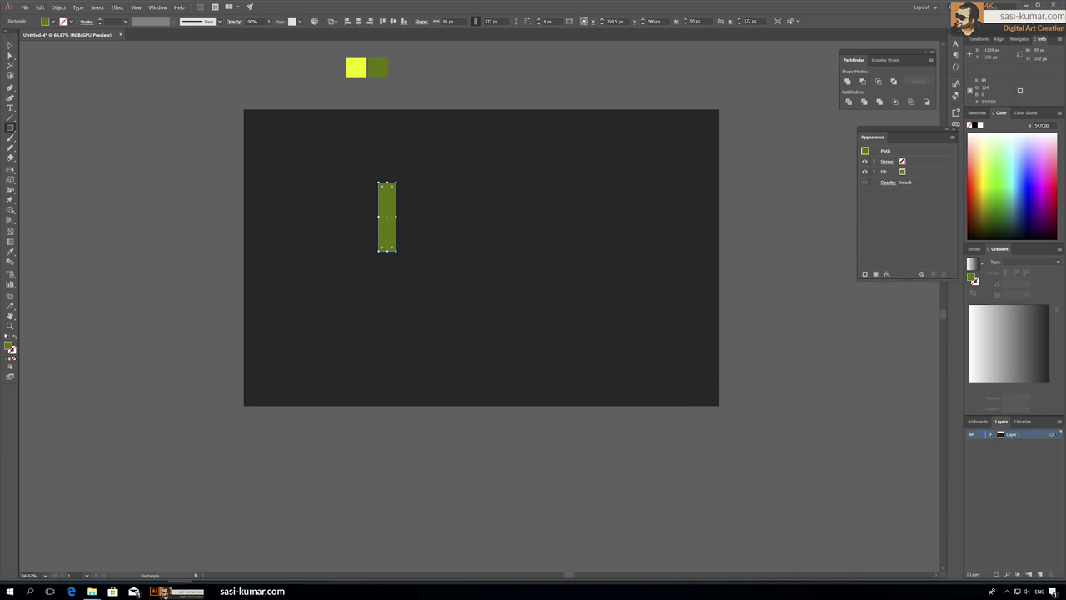
{"action": "left_click", "coordinate": [11, 48]}
{"action": "mouse_move", "coordinate": [387, 199]}
{"action": "left_mouse_down"}
{"action": "mouse_move", "coordinate": [375, 204]}
{"action": "mouse_move", "coordinate": [454, 201]}
{"action": "mouse_move", "coordinate": [411, 212]}
{"action": "left_mouse_up"}
{"action": "left_click", "coordinate": [456, 210], "text": "shift"}
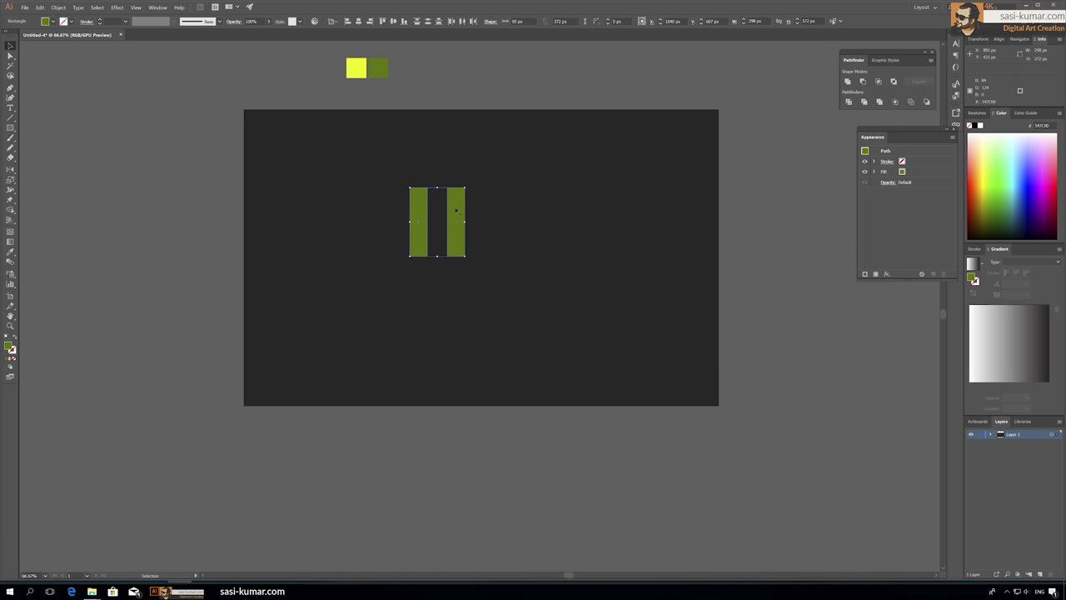
{"action": "left_click_drag", "start_coordinate": [436, 256], "coordinate": [426, 230], "text": "alt"}
- Recolour the right rectangle with the yellow swatch using the Eyedropper
{"action": "left_click", "coordinate": [468, 81]}
{"action": "left_click", "coordinate": [447, 222]}
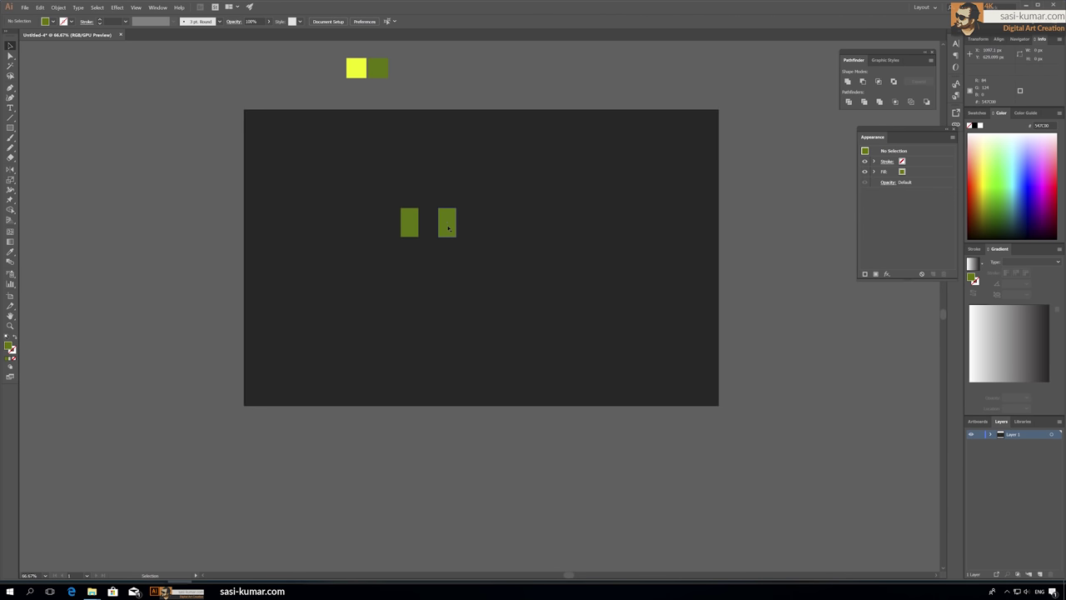
{"action": "key", "text": "i"}
{"action": "left_click", "coordinate": [356, 67]}
{"action": "key", "text": "v"}
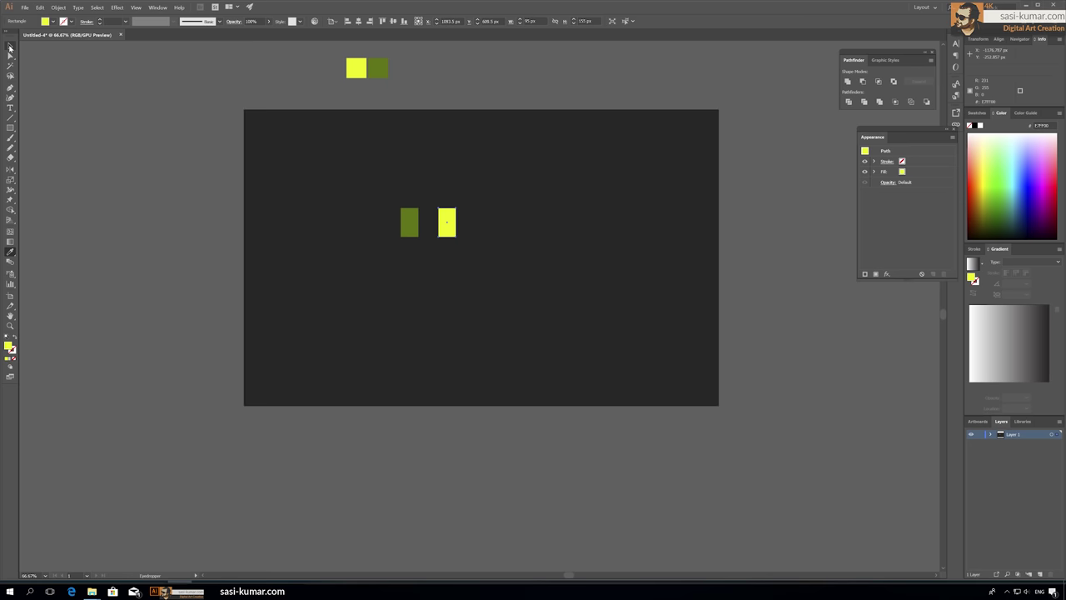
{"action": "left_click", "coordinate": [526, 92]}
{"action": "key", "text": "ctrl+plus"}
{"action": "key", "text": "ctrl+plus"}
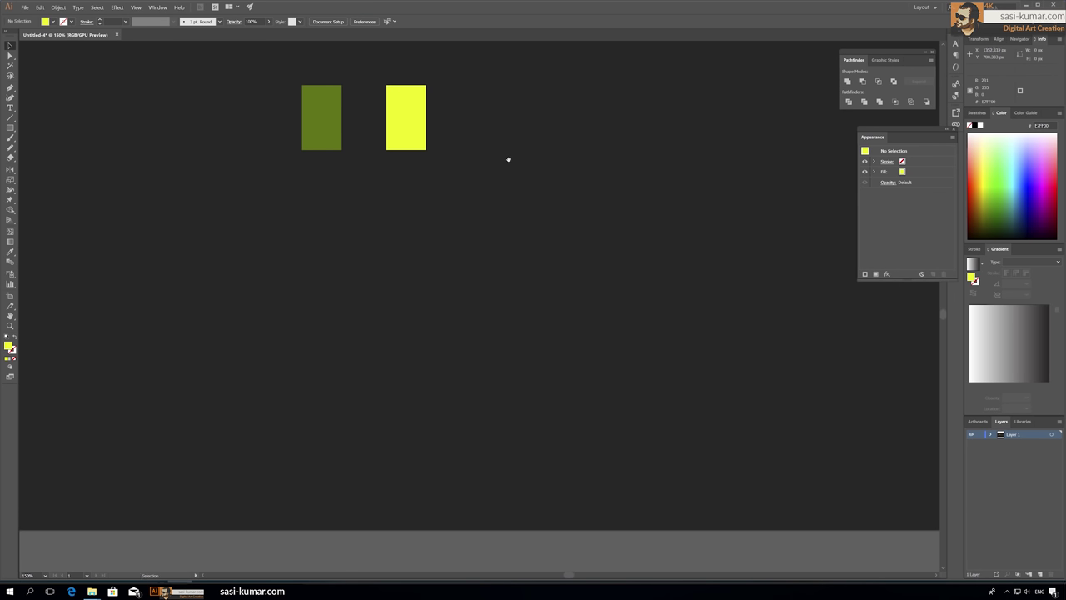
- Make both rectangles narrower and move the yellow one further right
{"action": "scroll", "coordinate": [507, 159], "scroll_direction": "up", "scroll_amount": 3}
{"action": "left_click", "coordinate": [463, 217]}
{"action": "left_click_drag", "start_coordinate": [381, 231], "coordinate": [378, 230]}
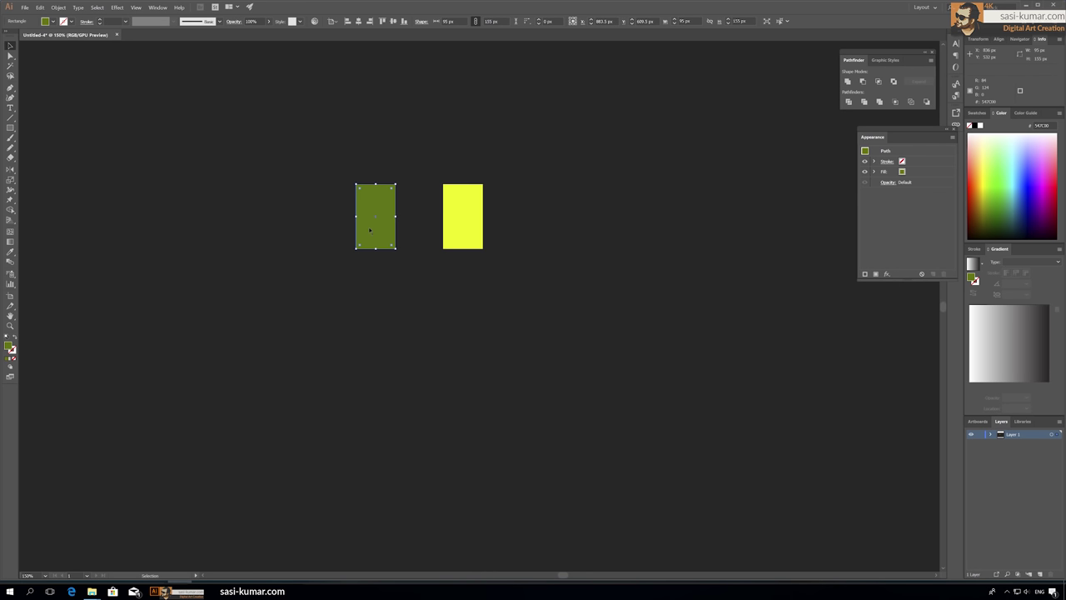
{"action": "left_click", "coordinate": [454, 229], "text": "shift"}
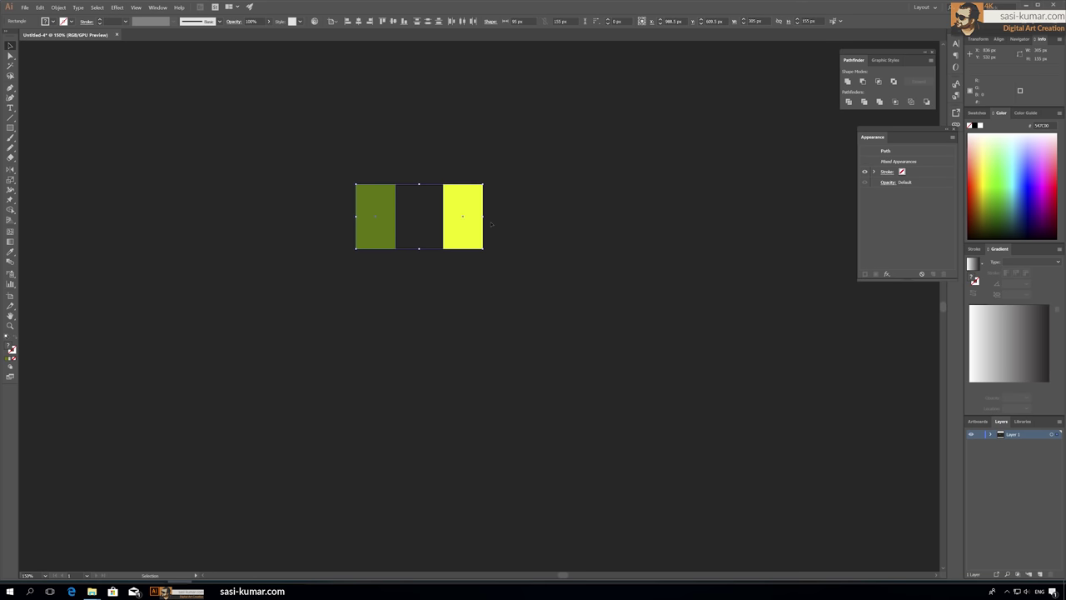
{"action": "left_click_drag", "start_coordinate": [485, 216], "coordinate": [461, 211]}
{"action": "left_click", "coordinate": [442, 211]}
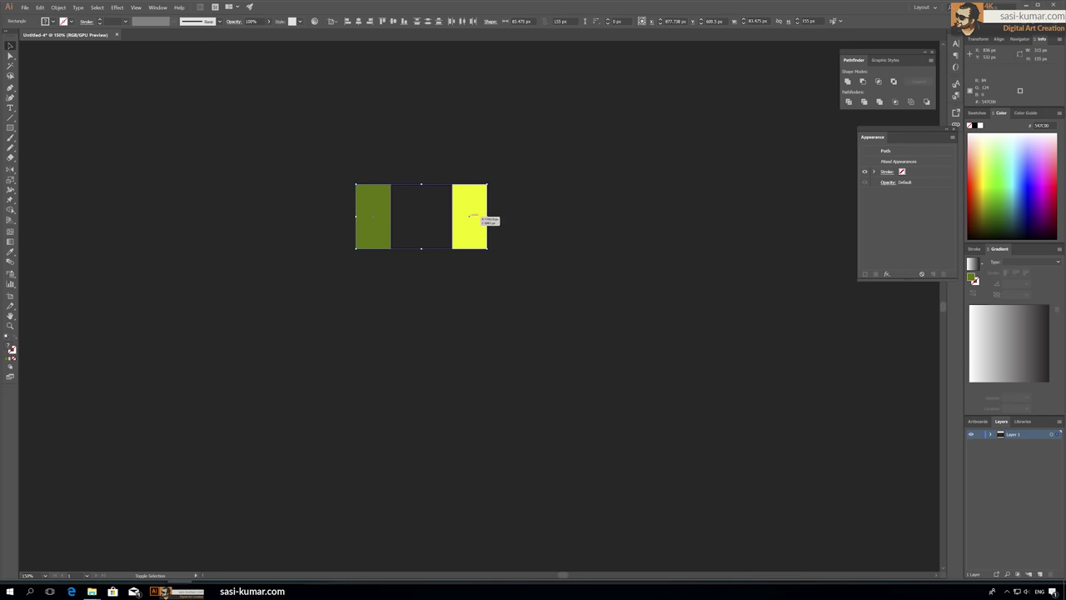
{"action": "left_click", "coordinate": [83, 266]}
- Blend the green rectangle into the yellow one with Specified Steps set to 4
{"action": "left_click", "coordinate": [10, 262]}
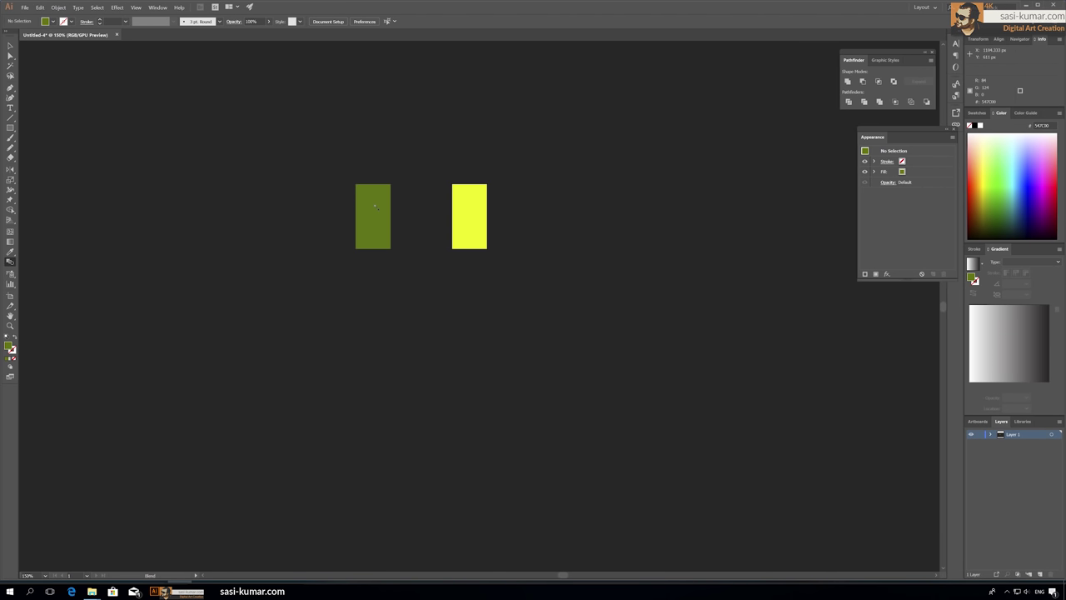
{"action": "left_click", "coordinate": [479, 218]}
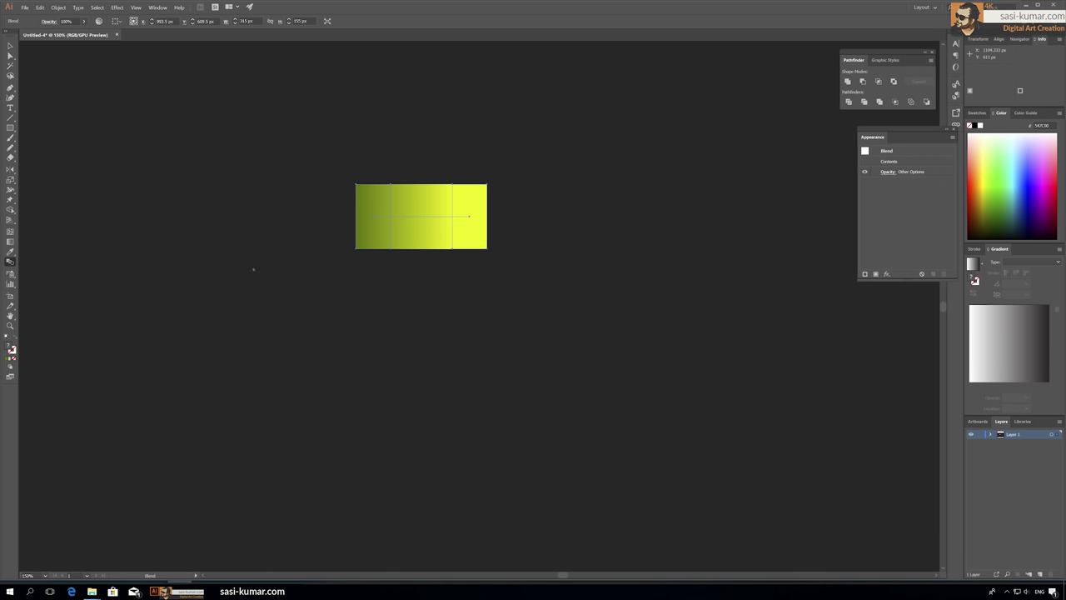
{"action": "double_click", "coordinate": [10, 262]}
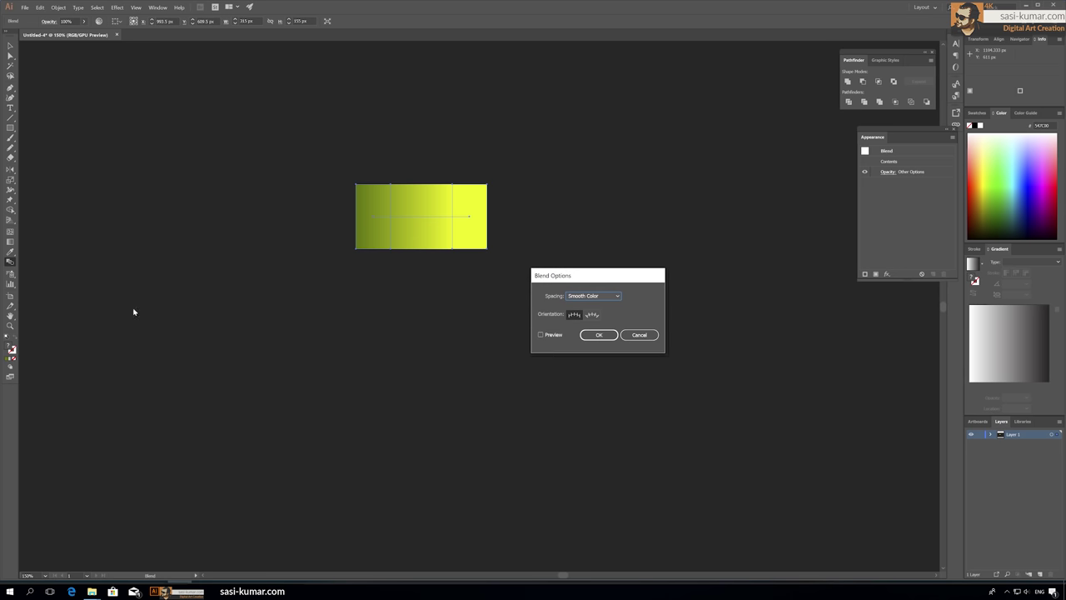
{"action": "left_click", "coordinate": [596, 297]}
{"action": "left_click", "coordinate": [587, 316]}
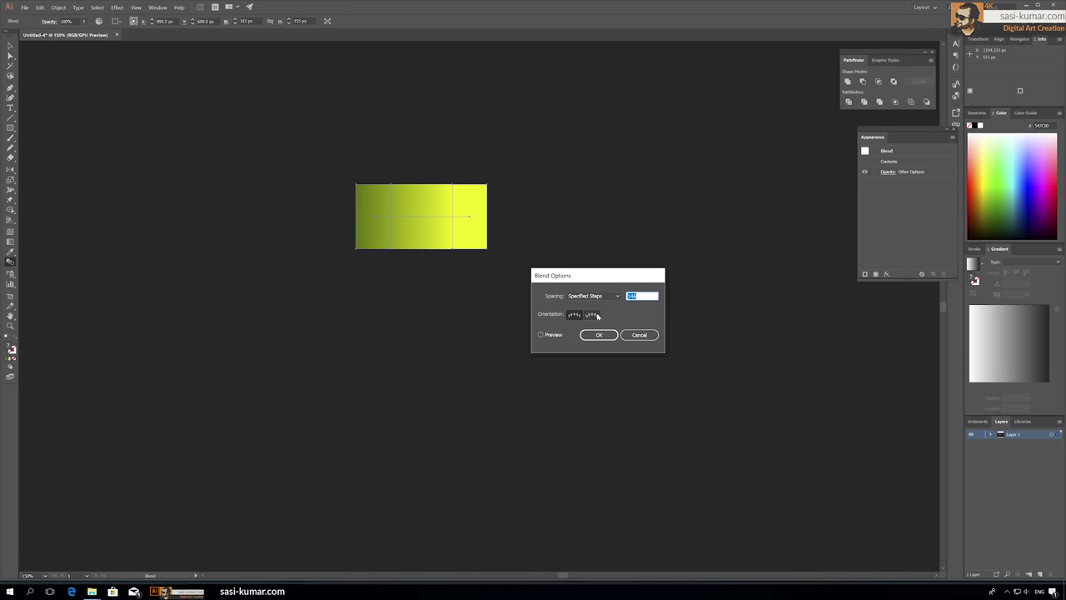
{"action": "left_click", "coordinate": [541, 334]}
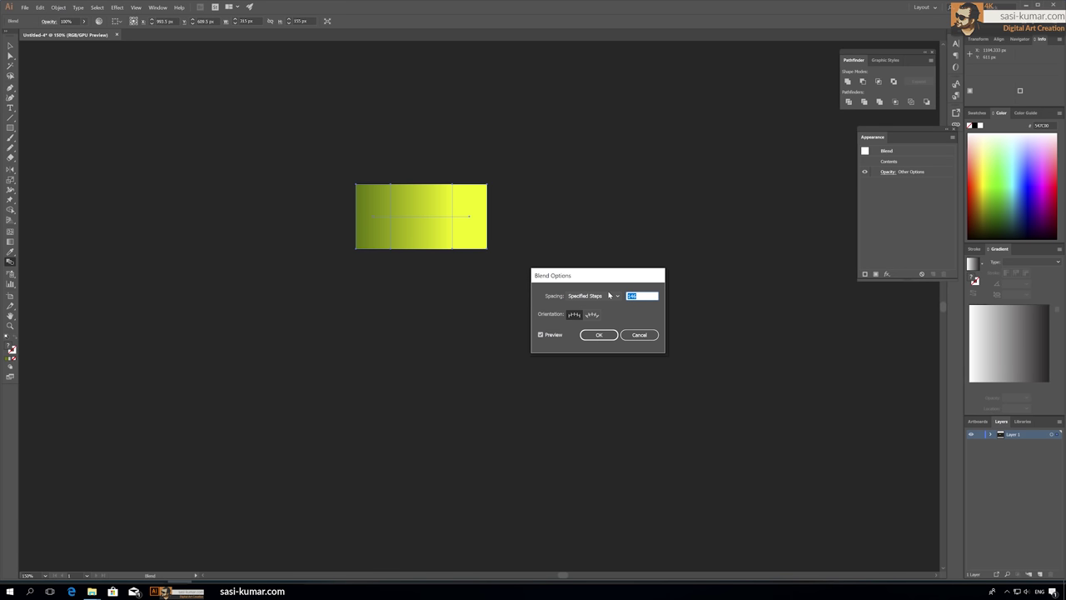
{"action": "type", "text": "4"}
{"action": "left_click", "coordinate": [541, 334]}
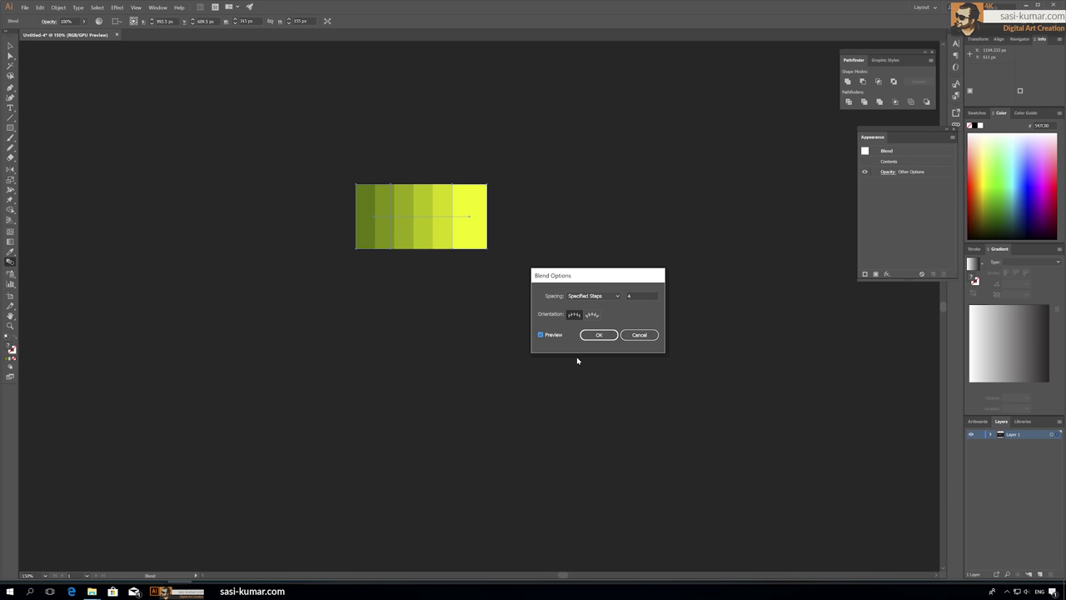
{"action": "left_click", "coordinate": [597, 334]}
{"action": "left_click", "coordinate": [10, 45]}
{"action": "left_click", "coordinate": [443, 135]}
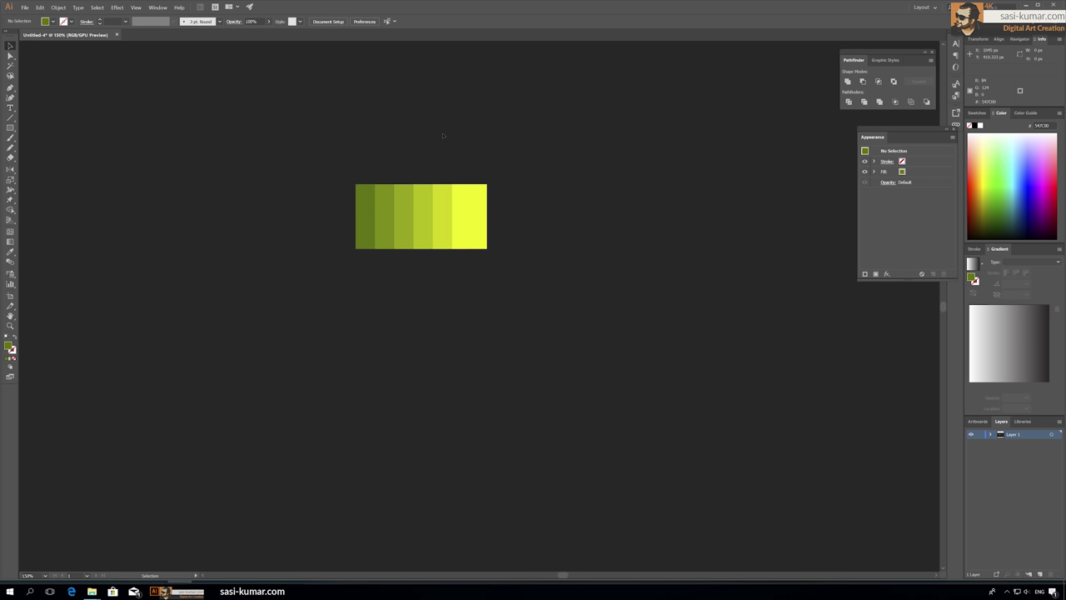
- Shrink the striped blend to a small 100 × 45 px bar and open Effect > Distort & Transform > Transform
{"action": "key", "text": "ctrl+minus"}
{"action": "key", "text": "ctrl+minus"}
{"action": "key", "text": "ctrl+minus"}
{"action": "left_click", "coordinate": [466, 274]}
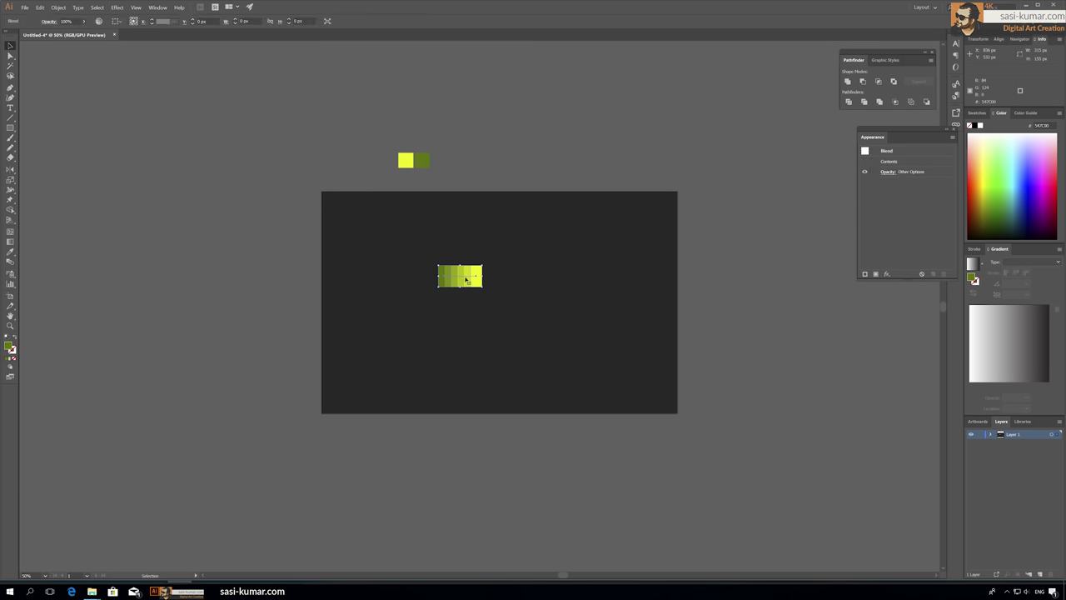
{"action": "mouse_move", "coordinate": [460, 265]}
{"action": "left_mouse_down"}
{"action": "mouse_move", "coordinate": [454, 283]}
{"action": "mouse_move", "coordinate": [498, 298]}
{"action": "left_mouse_up"}
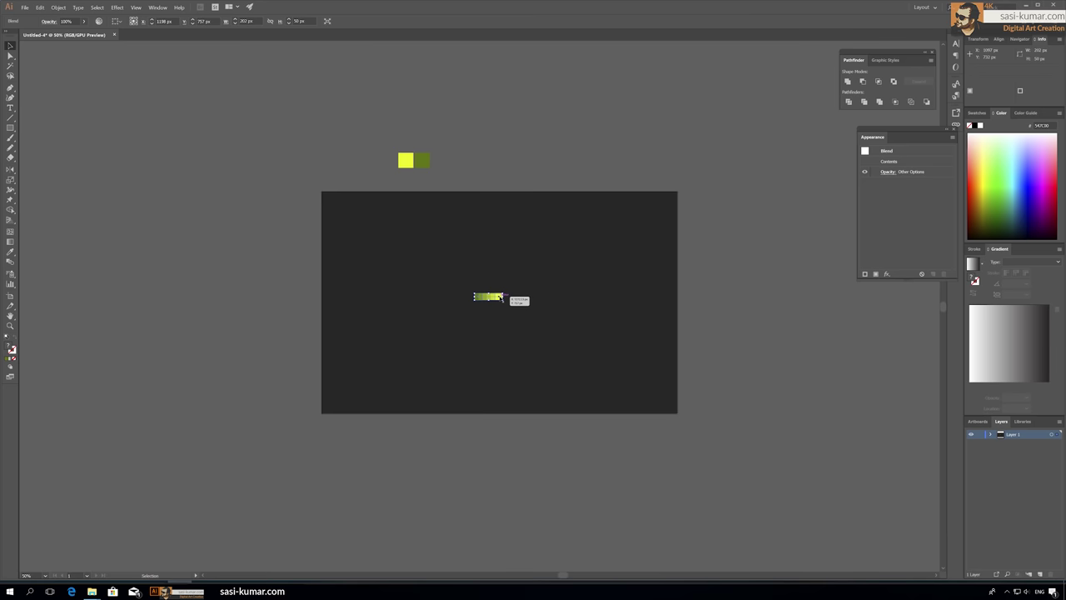
{"action": "key", "text": "ctrl+plus"}
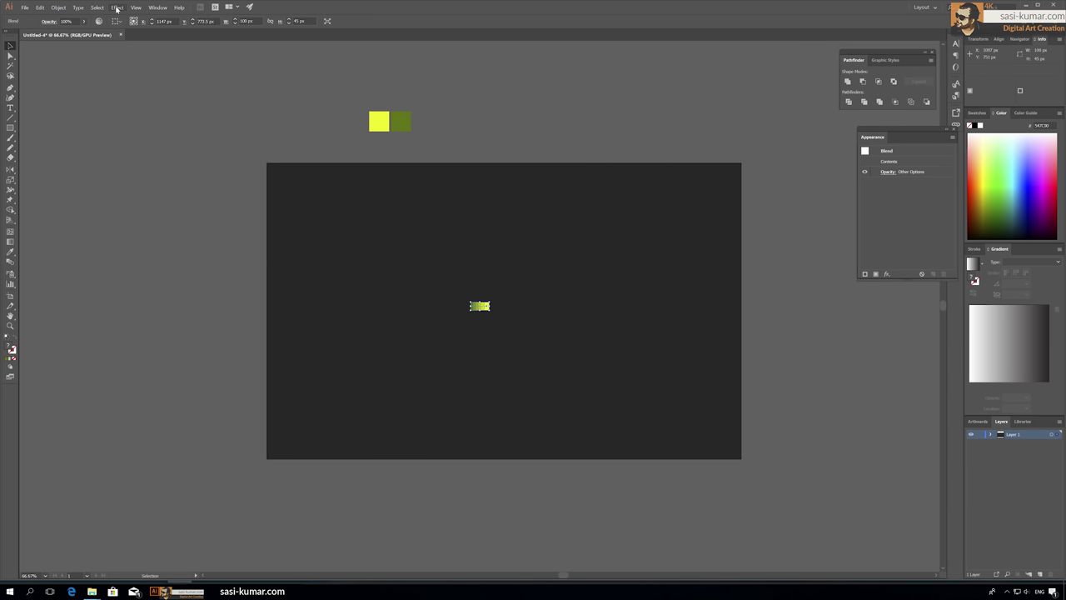
{"action": "left_click", "coordinate": [117, 8]}
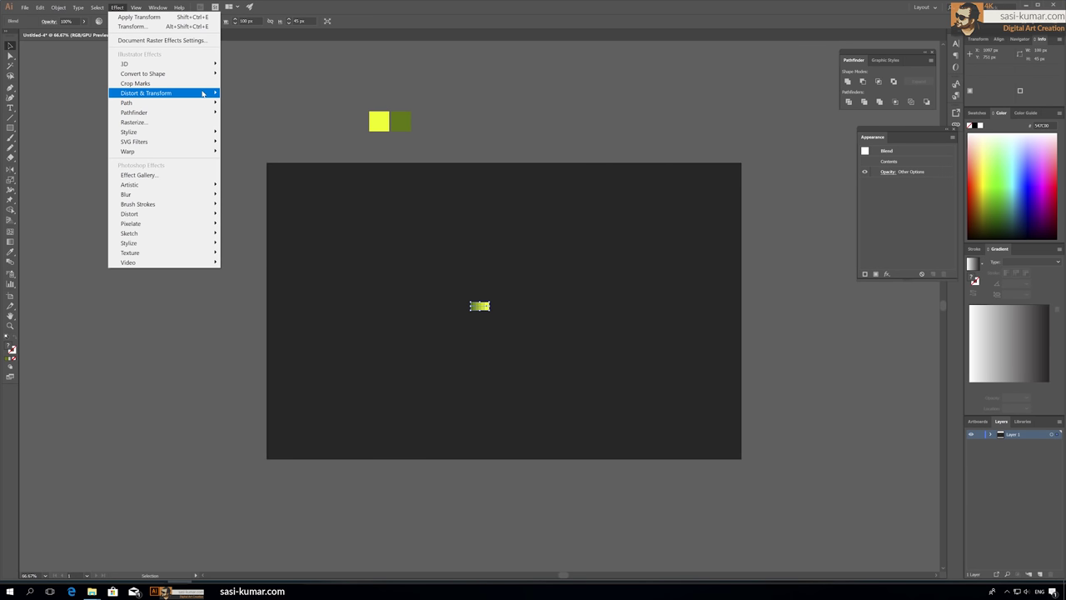
{"action": "mouse_move", "coordinate": [146, 92]}
{"action": "left_click", "coordinate": [269, 120]}
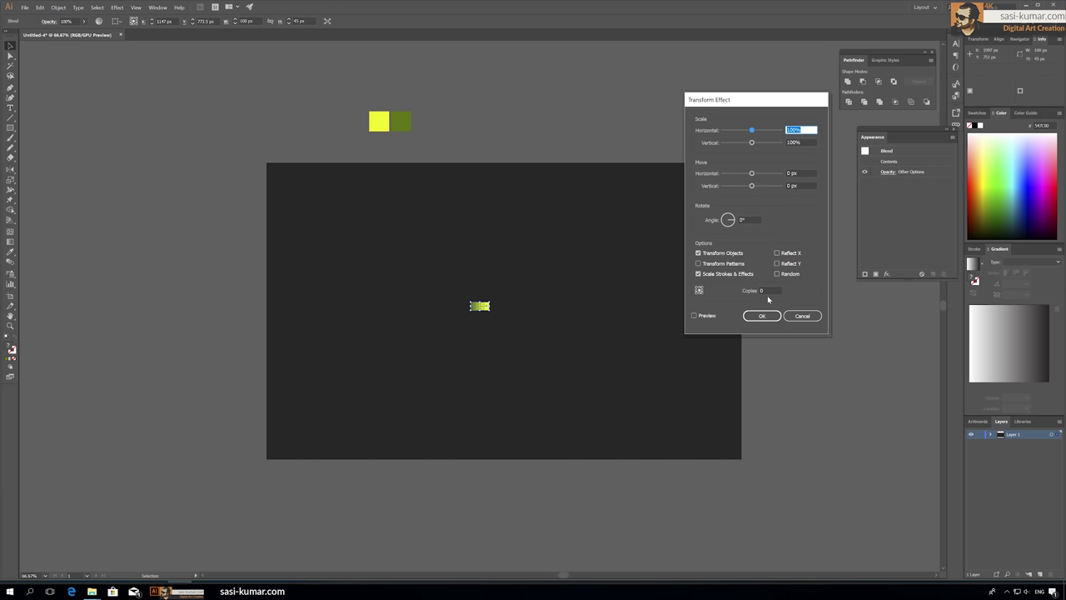
- Preview 25 transform copies rotated 45°, scaled 107%/114%, moved 16 px horizontally
{"action": "left_click", "coordinate": [695, 316]}
{"action": "left_click", "coordinate": [730, 220]}
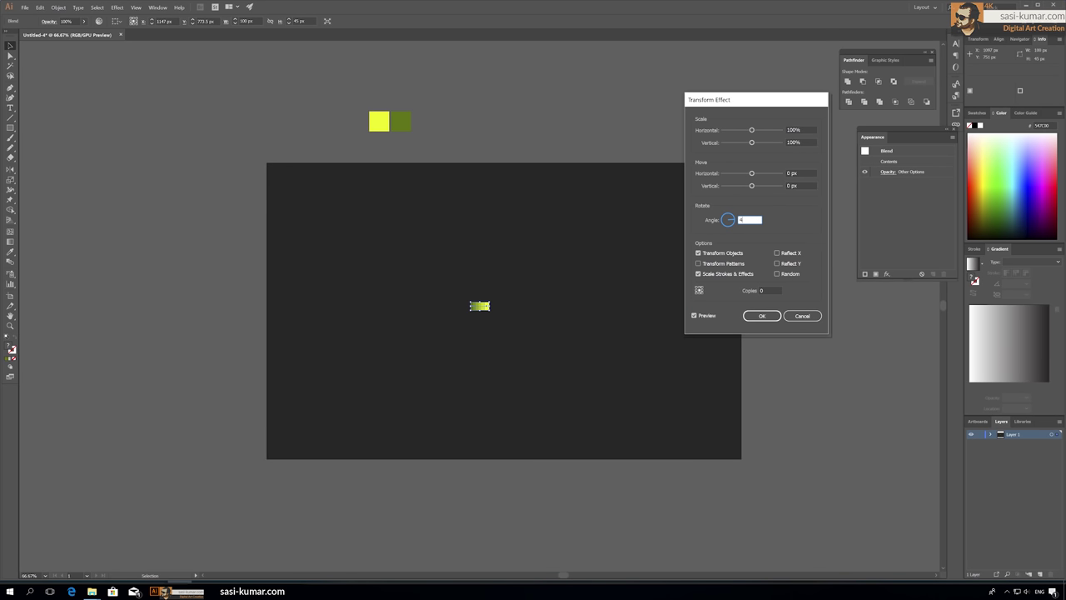
{"action": "type", "text": "45"}
{"action": "left_click", "coordinate": [800, 184]}
{"action": "left_click", "coordinate": [760, 291]}
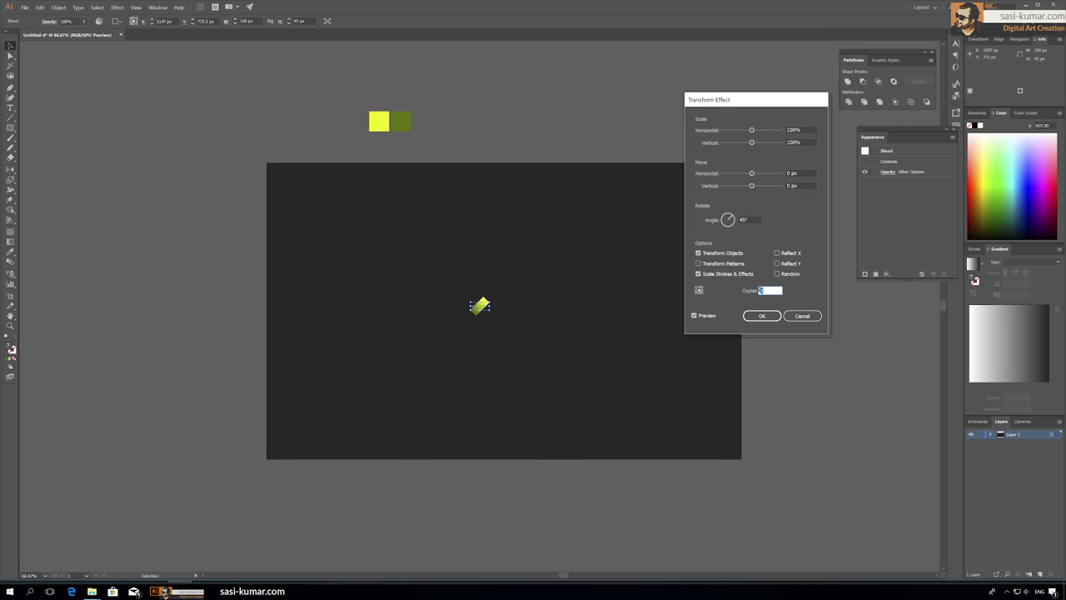
{"action": "type", "text": "25"}
{"action": "left_click", "coordinate": [801, 142]}
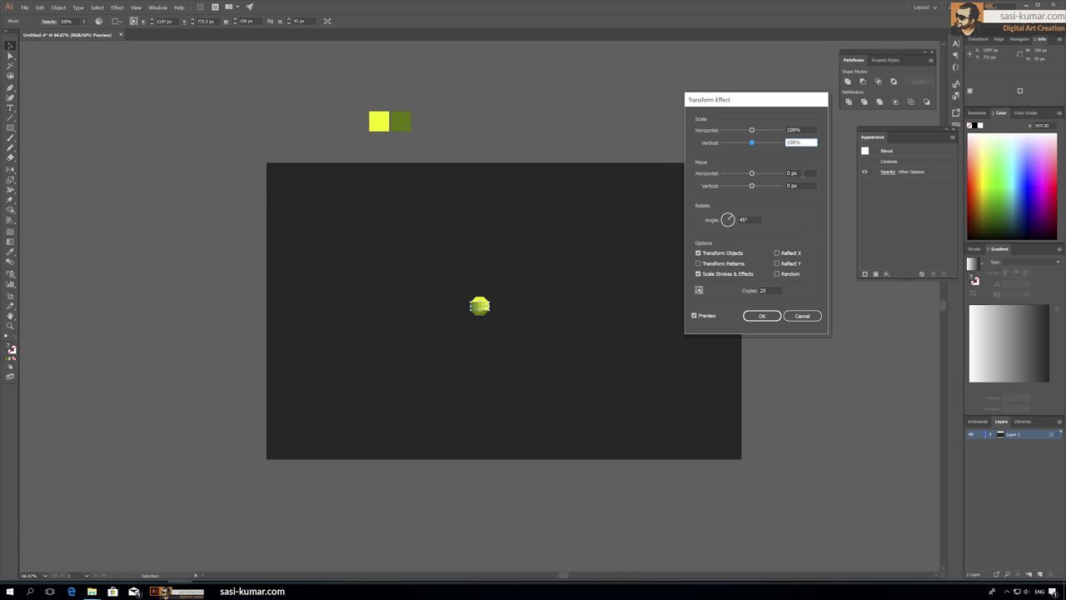
{"action": "left_click_drag", "start_coordinate": [752, 143], "coordinate": [754, 131]}
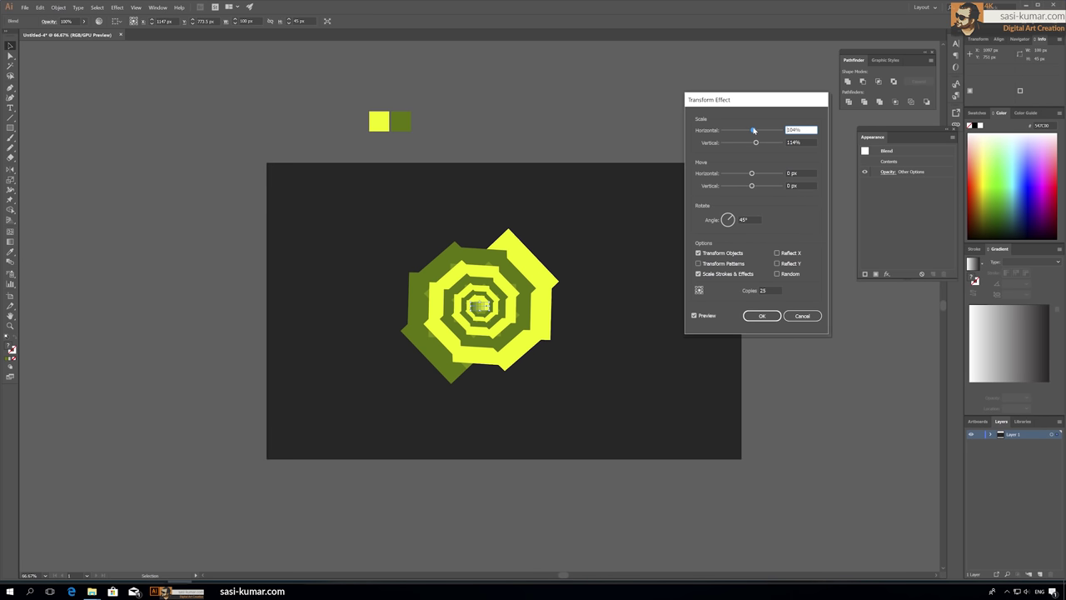
{"action": "left_click_drag", "start_coordinate": [754, 131], "coordinate": [755, 131]}
{"action": "left_click_drag", "start_coordinate": [751, 173], "coordinate": [756, 176]}
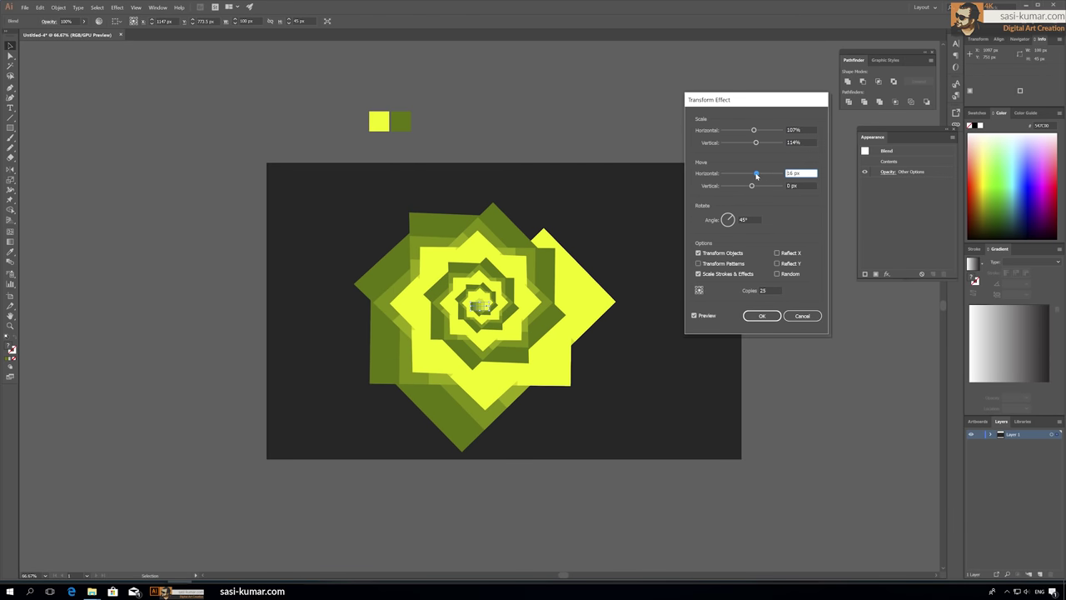
- Toggle Random, raise horizontal scale to 111% and shift the copies vertically
{"action": "left_click", "coordinate": [777, 274]}
{"action": "left_click_drag", "start_coordinate": [754, 131], "coordinate": [755, 145]}
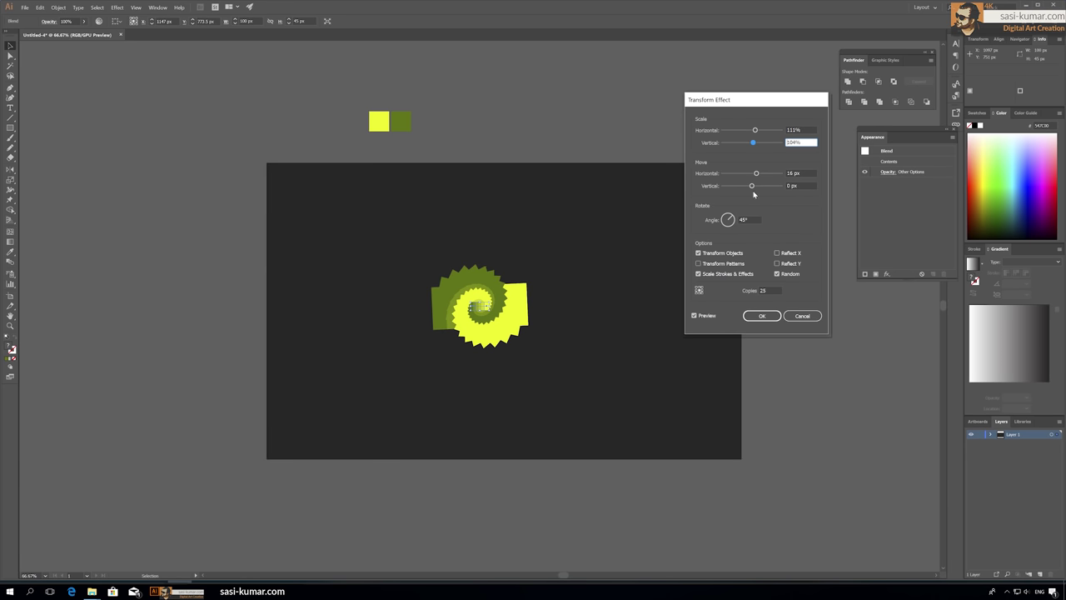
{"action": "left_click_drag", "start_coordinate": [751, 186], "coordinate": [755, 187]}
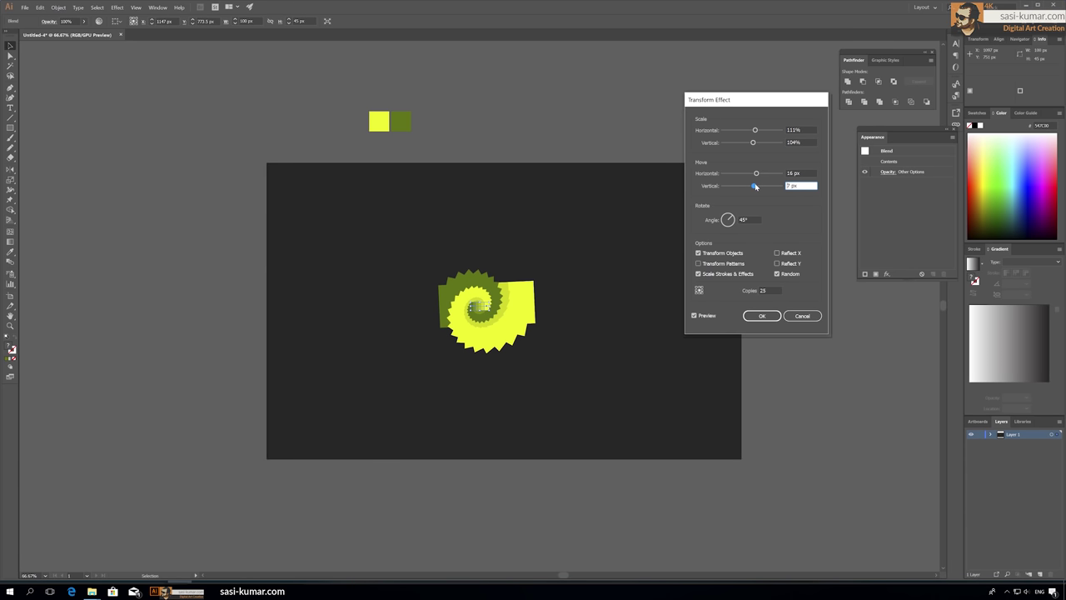
{"action": "left_click_drag", "start_coordinate": [755, 187], "coordinate": [745, 187]}
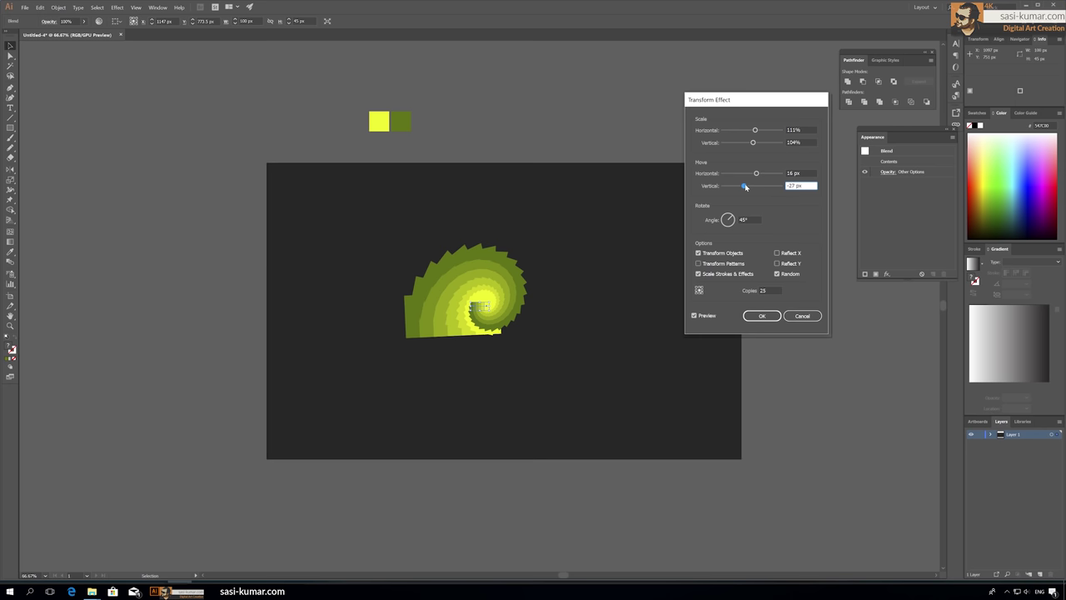
- Set 35 copies, horizontal scale 106%, and moves of 89 px and -11 px
{"action": "left_click", "coordinate": [758, 290]}
{"action": "type", "text": "3"}
{"action": "left_click", "coordinate": [803, 129]}
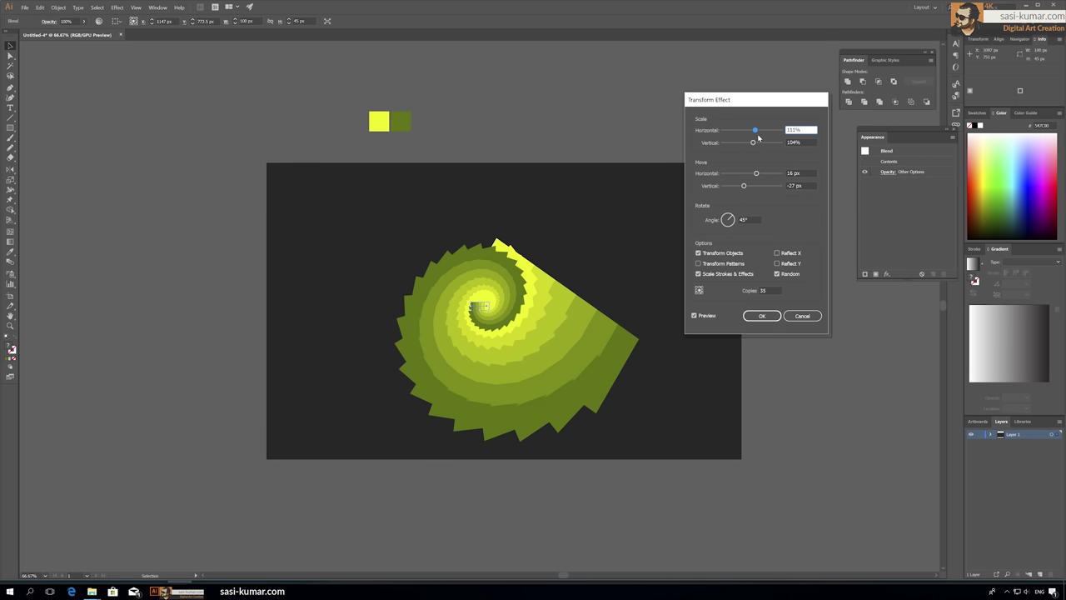
{"action": "left_click_drag", "start_coordinate": [756, 133], "coordinate": [756, 133]}
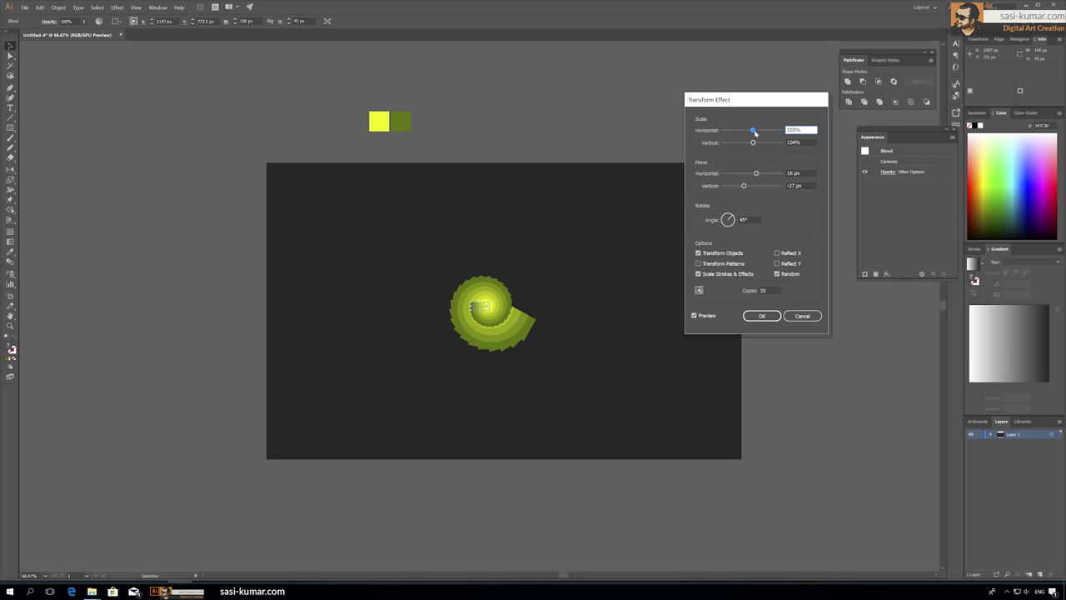
{"action": "left_click_drag", "start_coordinate": [755, 132], "coordinate": [756, 133]}
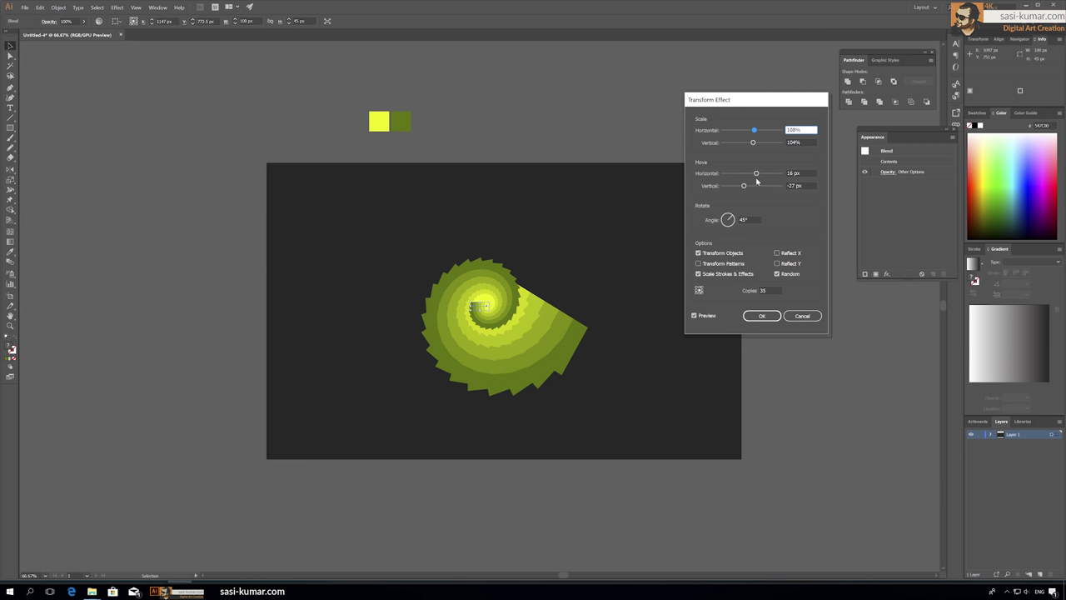
{"action": "mouse_move", "coordinate": [756, 175]}
{"action": "left_mouse_down"}
{"action": "mouse_move", "coordinate": [776, 173]}
{"action": "mouse_move", "coordinate": [749, 187]}
{"action": "left_mouse_up"}
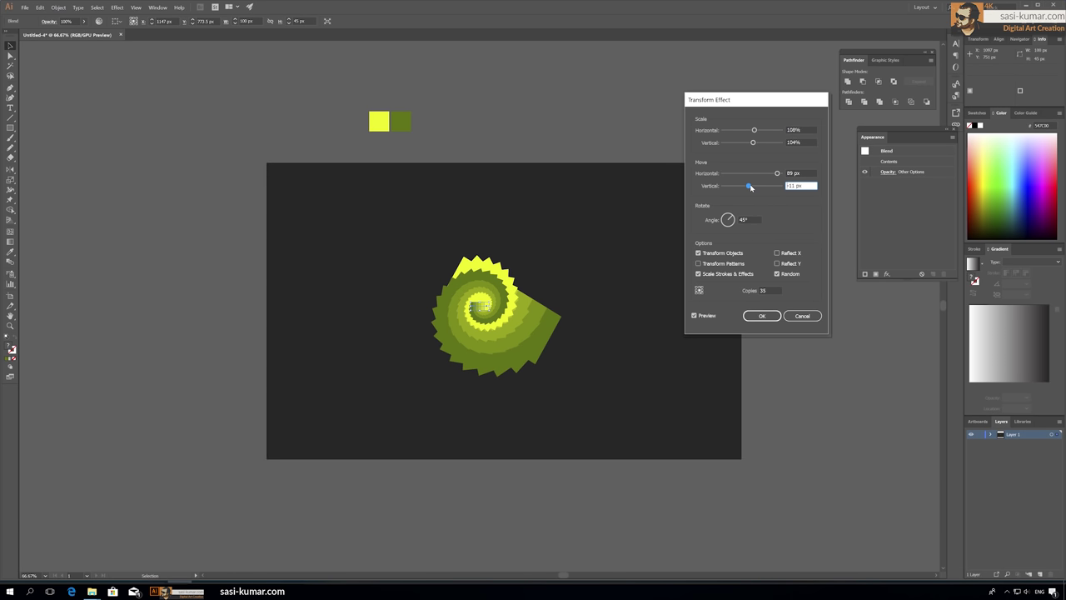
- Try 55 then 45 copies and nudge the vertical move to -12 px
{"action": "left_click", "coordinate": [766, 290]}
{"action": "key", "text": "shift+Up"}
{"action": "key", "text": "shift+Up"}
{"action": "key", "text": "Tab"}
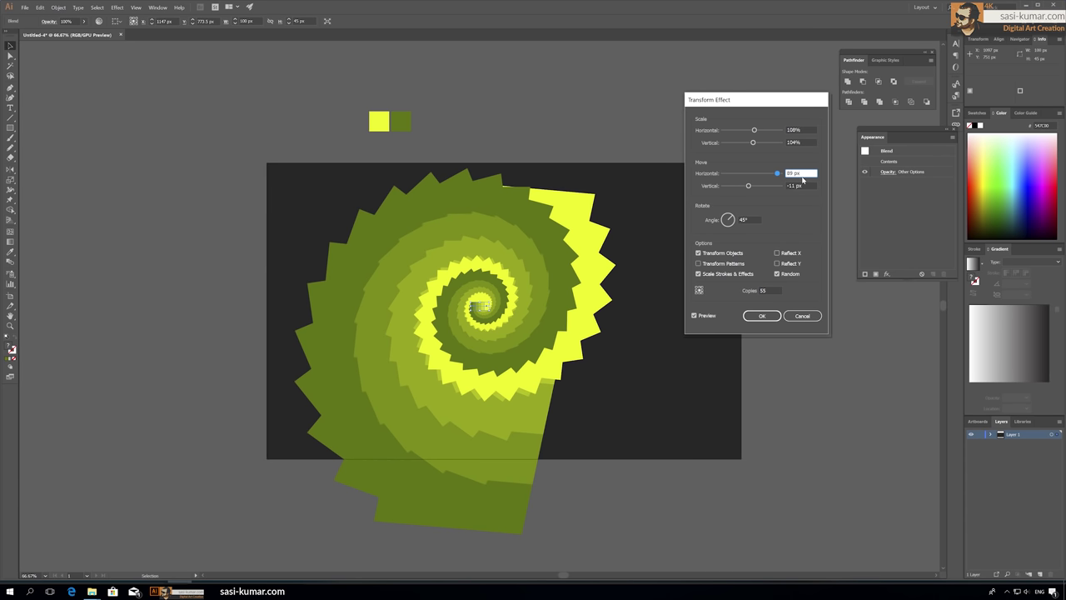
{"action": "double_click", "coordinate": [761, 290]}
{"action": "type", "text": "4"}
{"action": "key", "text": "Tab"}
{"action": "left_click_drag", "start_coordinate": [749, 191], "coordinate": [748, 188]}
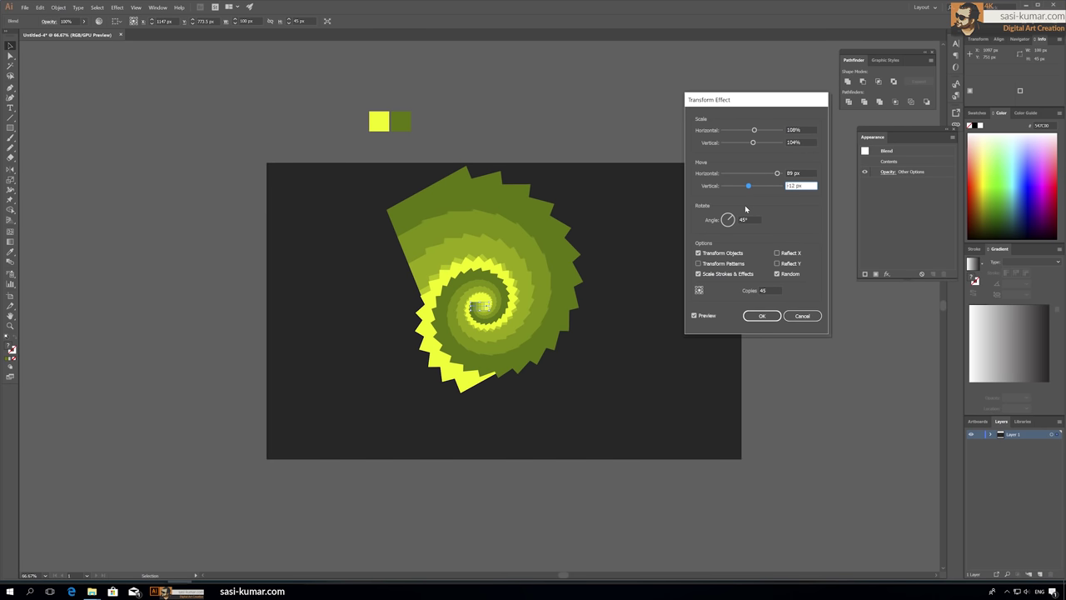
- Set 50 copies with 107% horizontal and vertical scale, and apply the Transform effect
{"action": "left_click", "coordinate": [758, 291]}
{"action": "type", "text": "50"}
{"action": "left_click", "coordinate": [803, 185]}
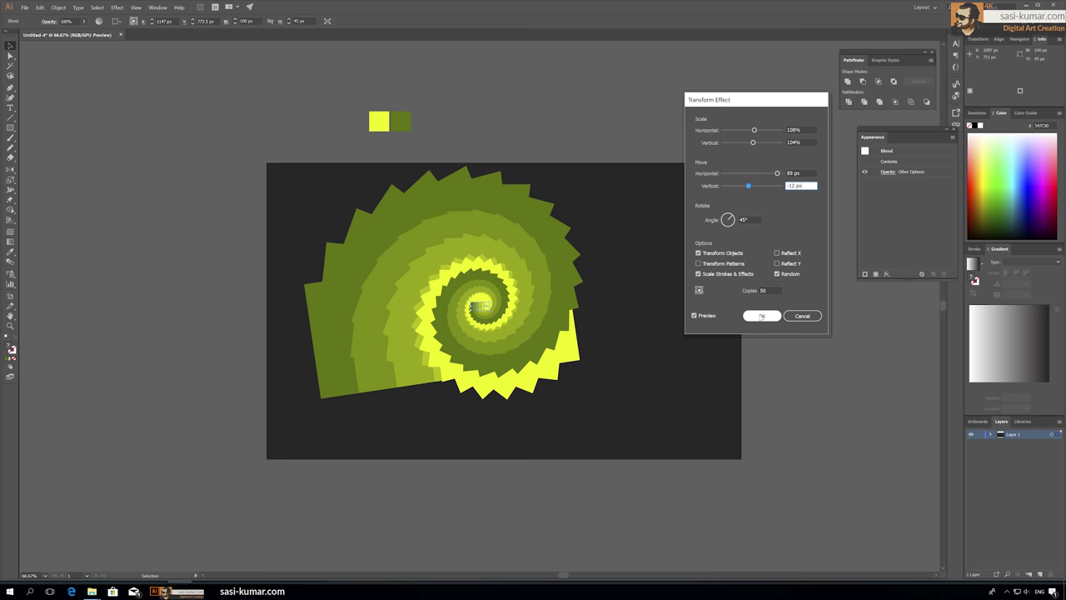
{"action": "left_click_drag", "start_coordinate": [754, 130], "coordinate": [754, 144]}
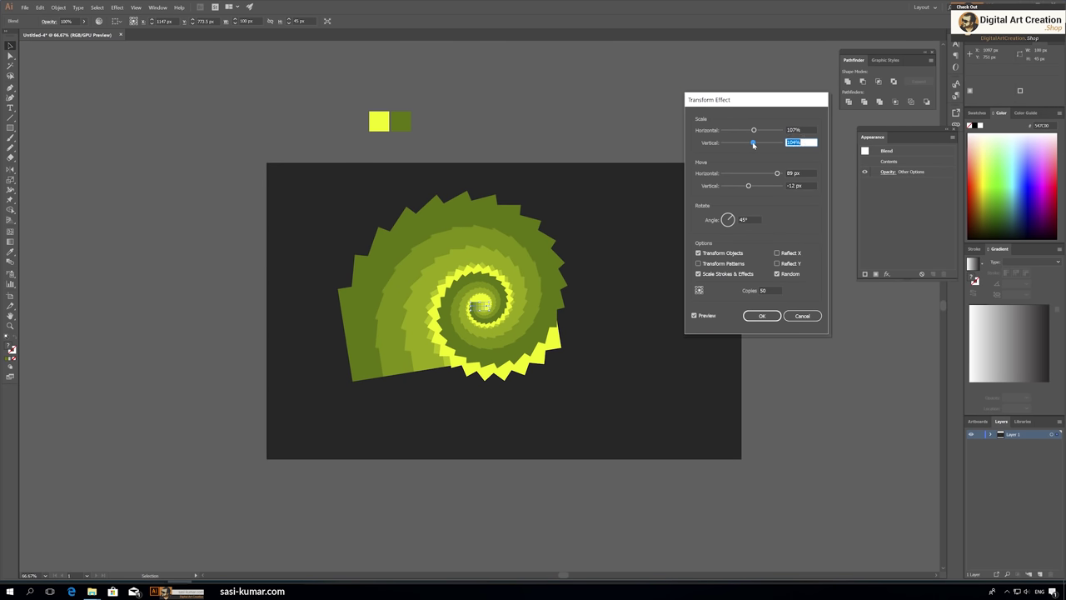
{"action": "left_click", "coordinate": [754, 143]}
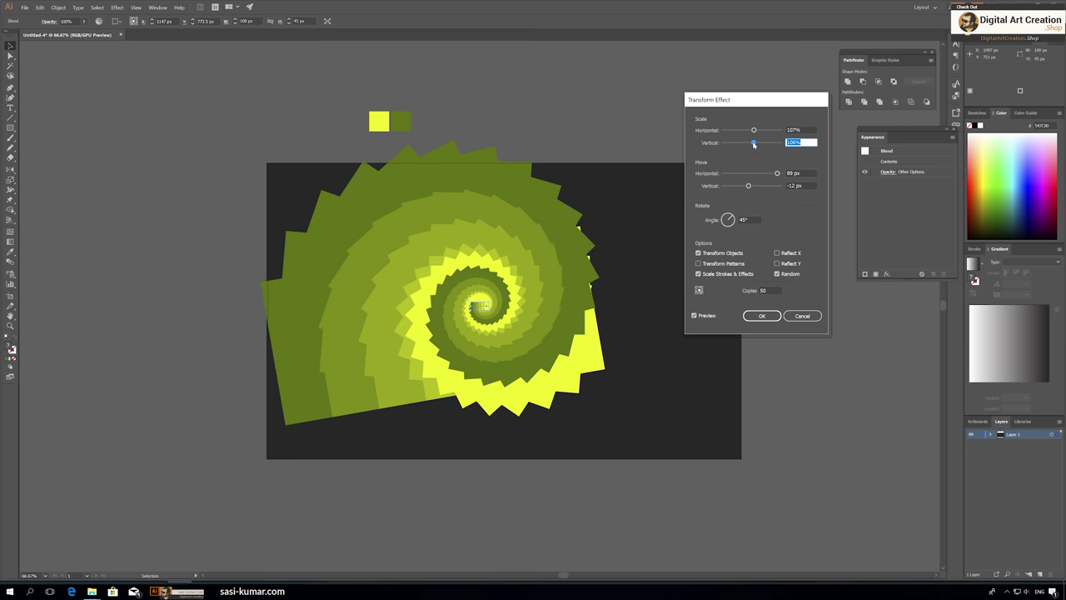
{"action": "left_click_drag", "start_coordinate": [753, 143], "coordinate": [755, 144]}
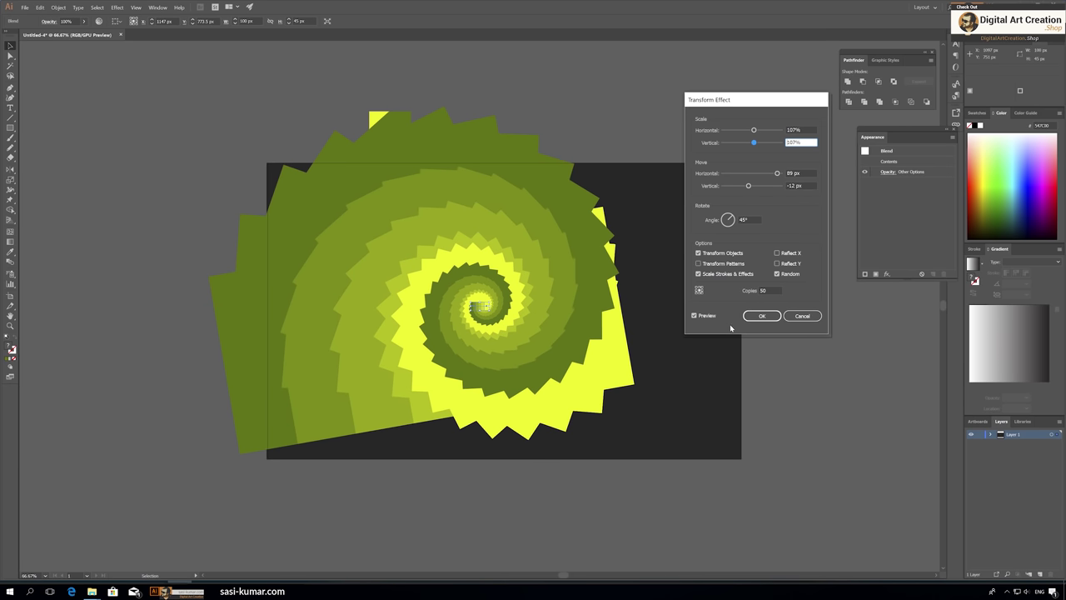
{"action": "left_click", "coordinate": [761, 315]}
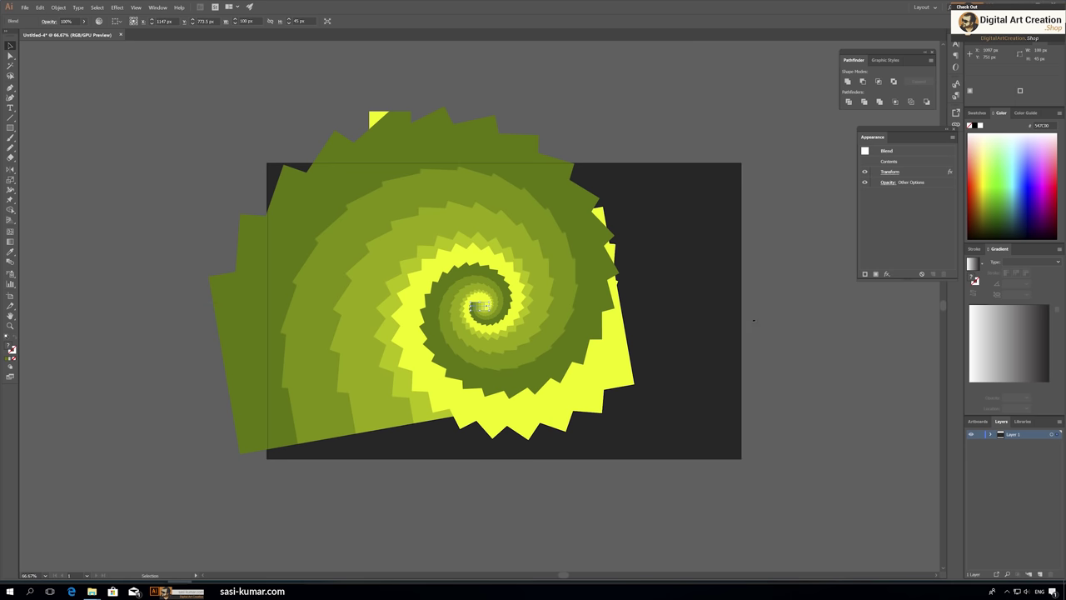
- Apply a smooth Zig Zag of 3 px absolute with 1 ridge per segment to the spiral
{"action": "left_click", "coordinate": [485, 306]}
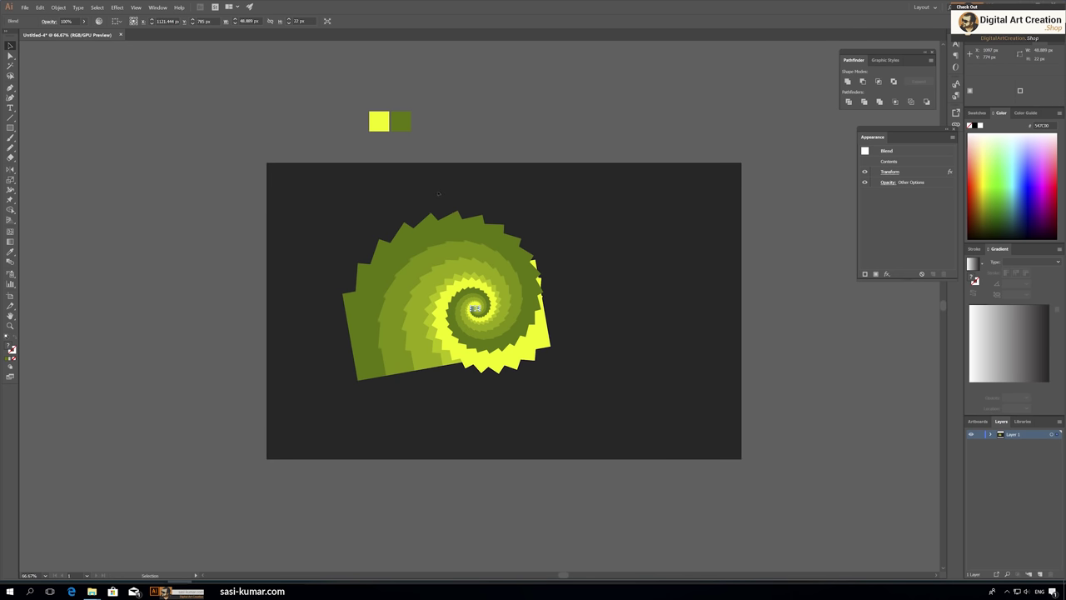
{"action": "left_click", "coordinate": [117, 8]}
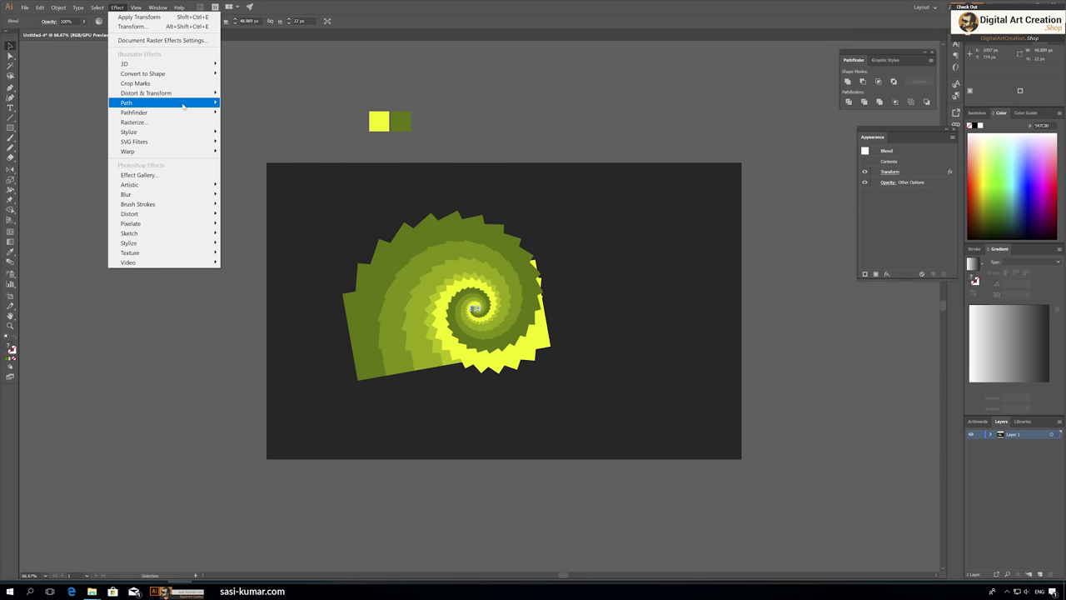
{"action": "mouse_move", "coordinate": [147, 92]}
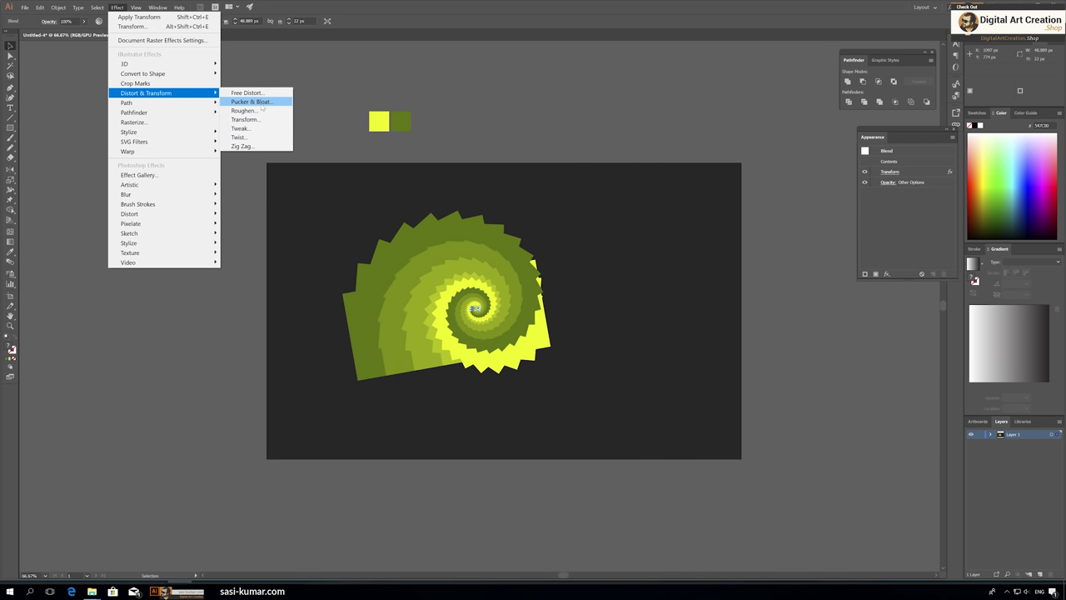
{"action": "left_click", "coordinate": [243, 145]}
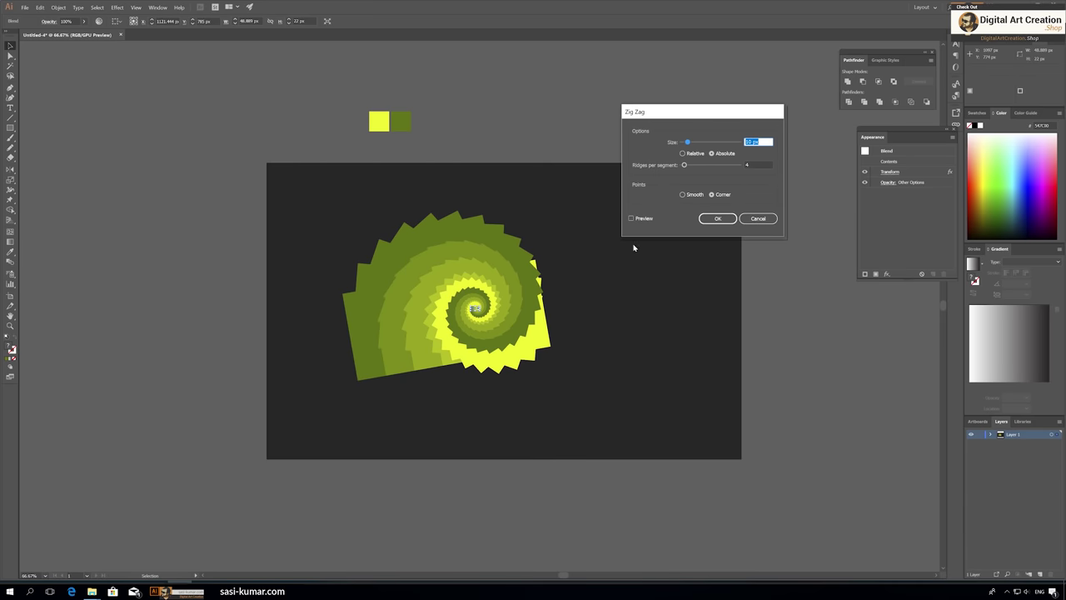
{"action": "left_click", "coordinate": [631, 218]}
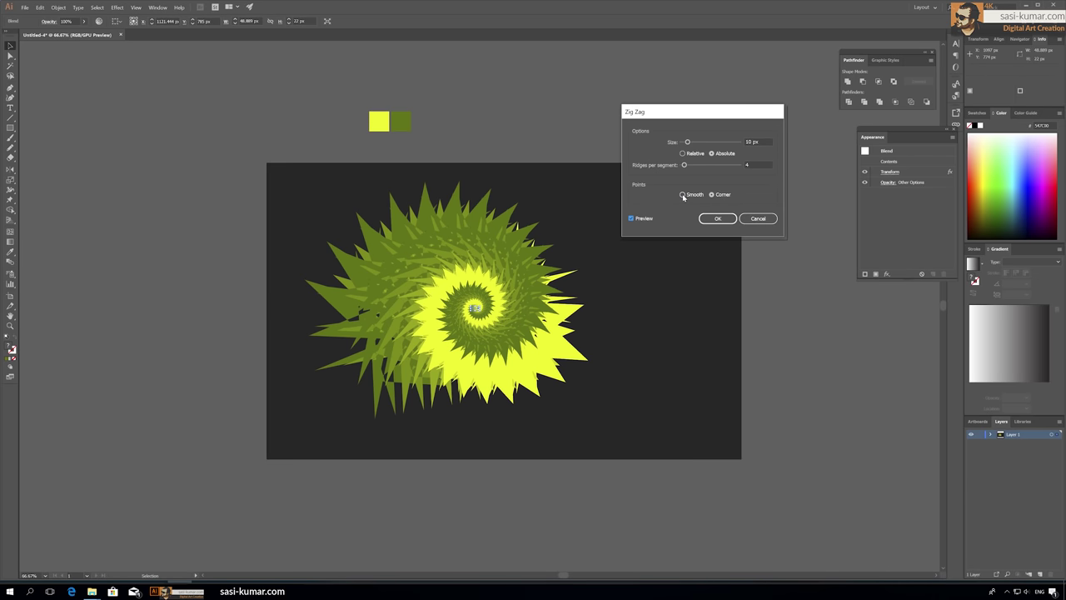
{"action": "left_click", "coordinate": [683, 195]}
{"action": "left_click_drag", "start_coordinate": [687, 141], "coordinate": [681, 166]}
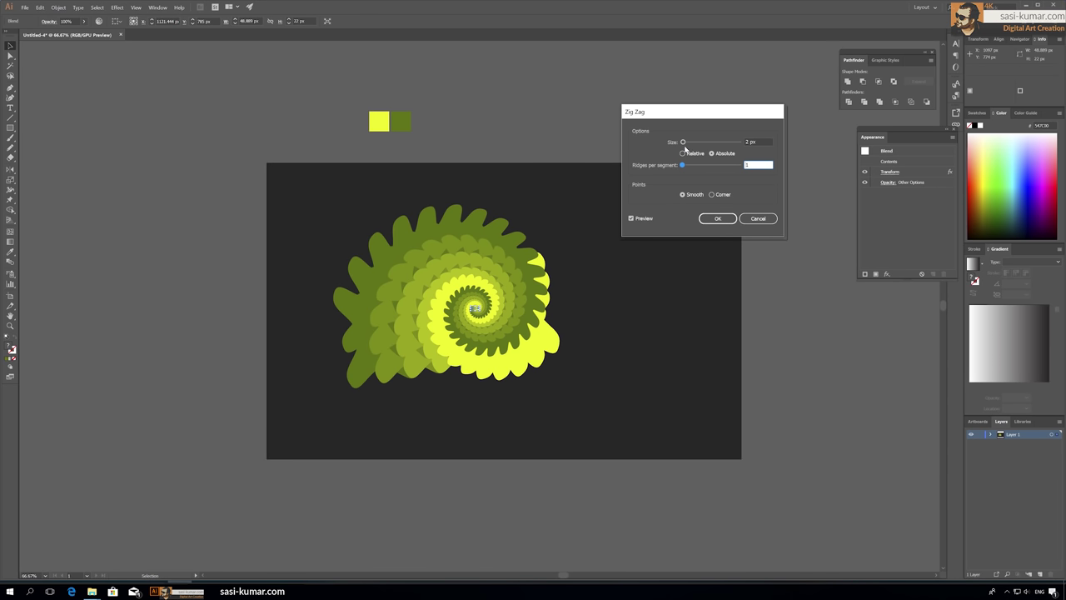
{"action": "left_click", "coordinate": [683, 144]}
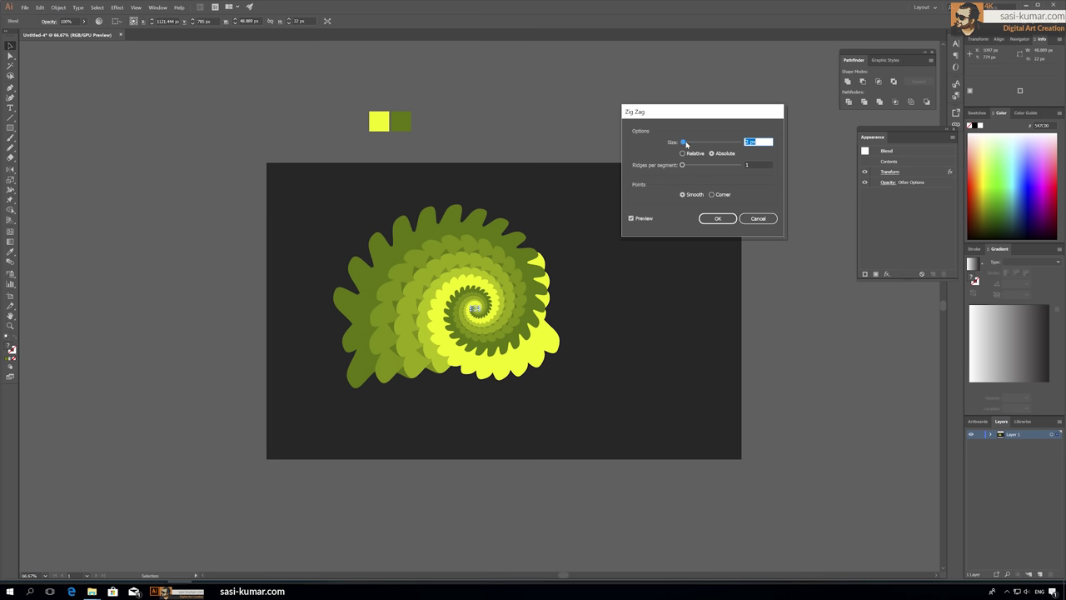
{"action": "left_click_drag", "start_coordinate": [685, 144], "coordinate": [684, 143]}
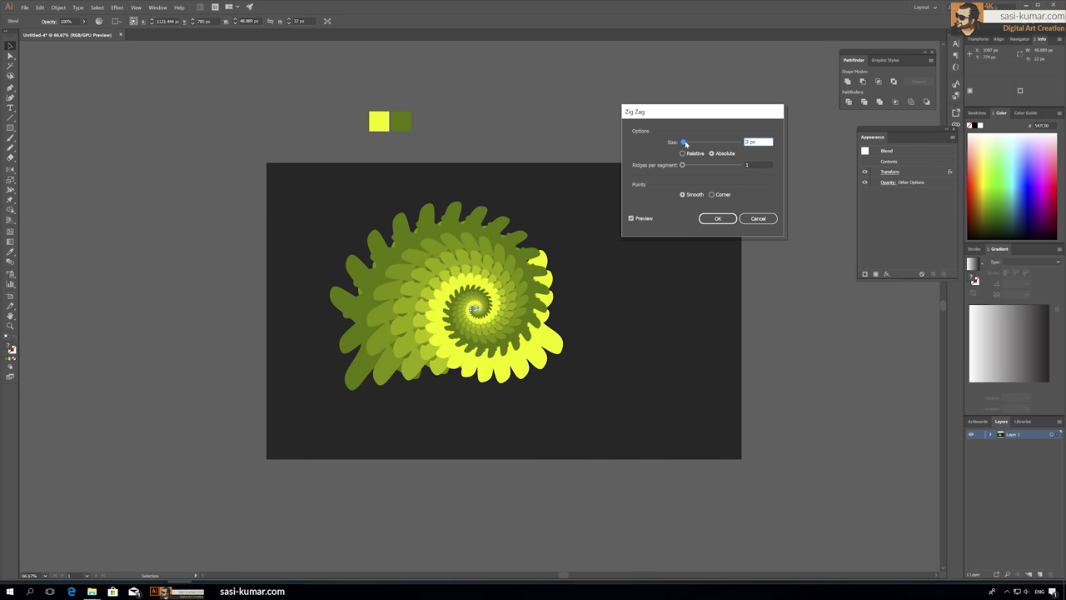
{"action": "left_click", "coordinate": [717, 218]}
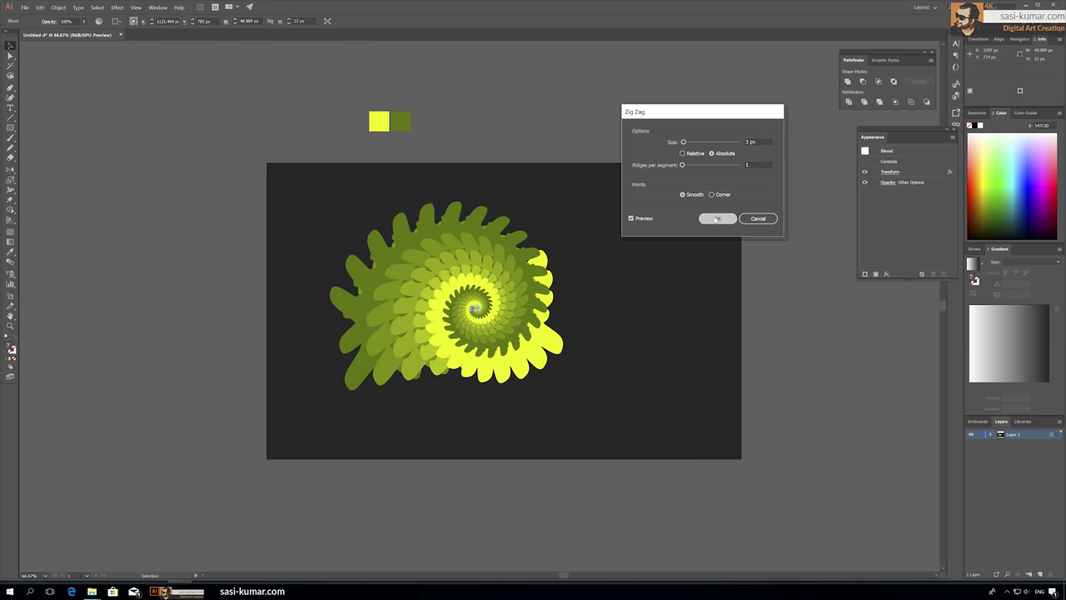
- Apply a smooth Roughen at 7% relative size with lowered detail to the spiral
{"action": "left_click", "coordinate": [118, 8]}
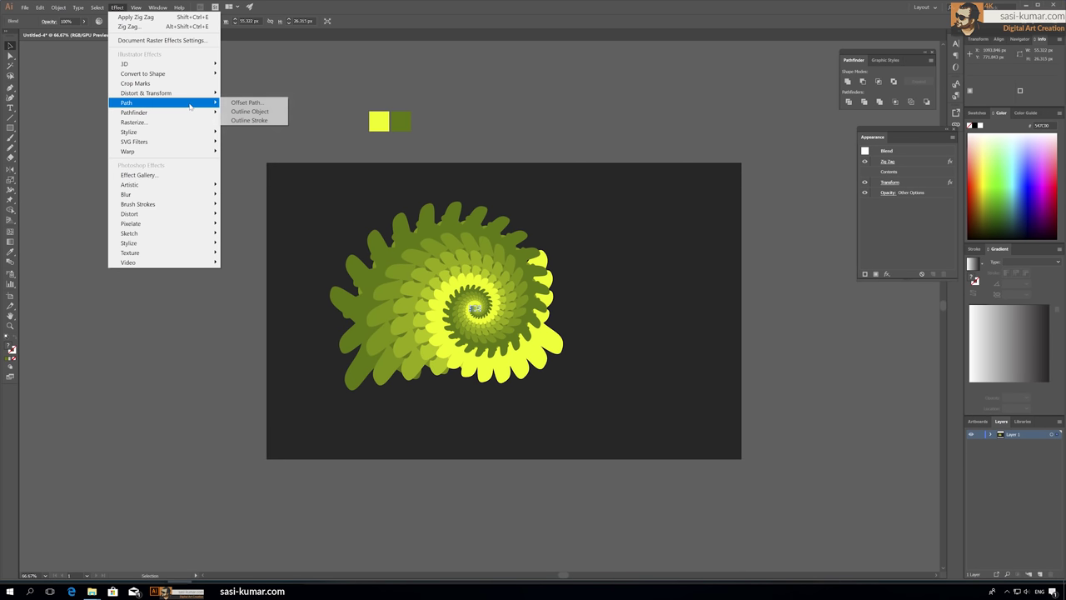
{"action": "mouse_move", "coordinate": [146, 93]}
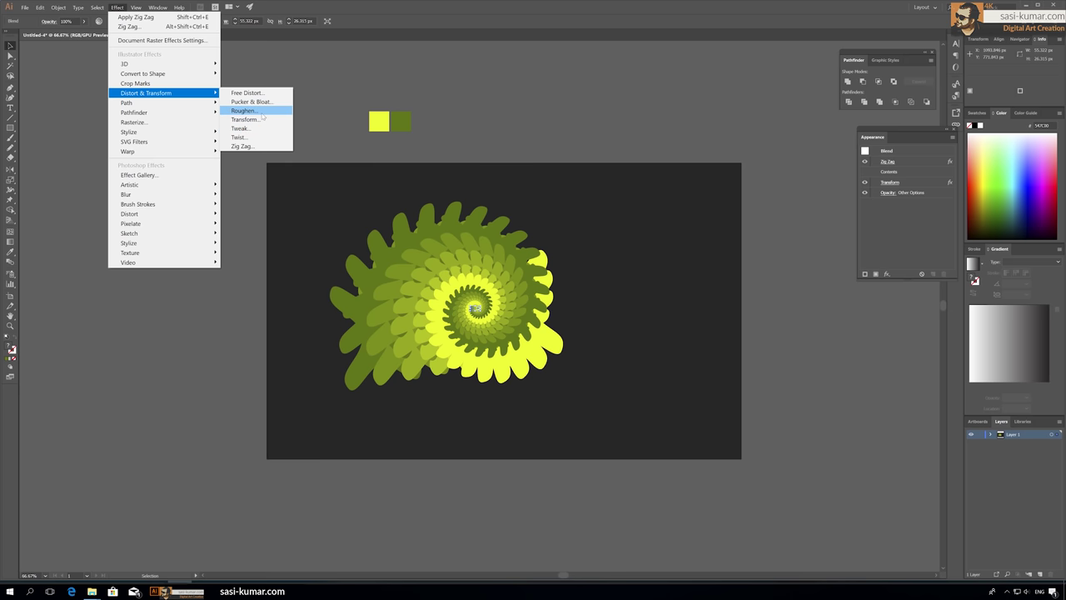
{"action": "left_click", "coordinate": [262, 116]}
{"action": "left_click", "coordinate": [659, 242]}
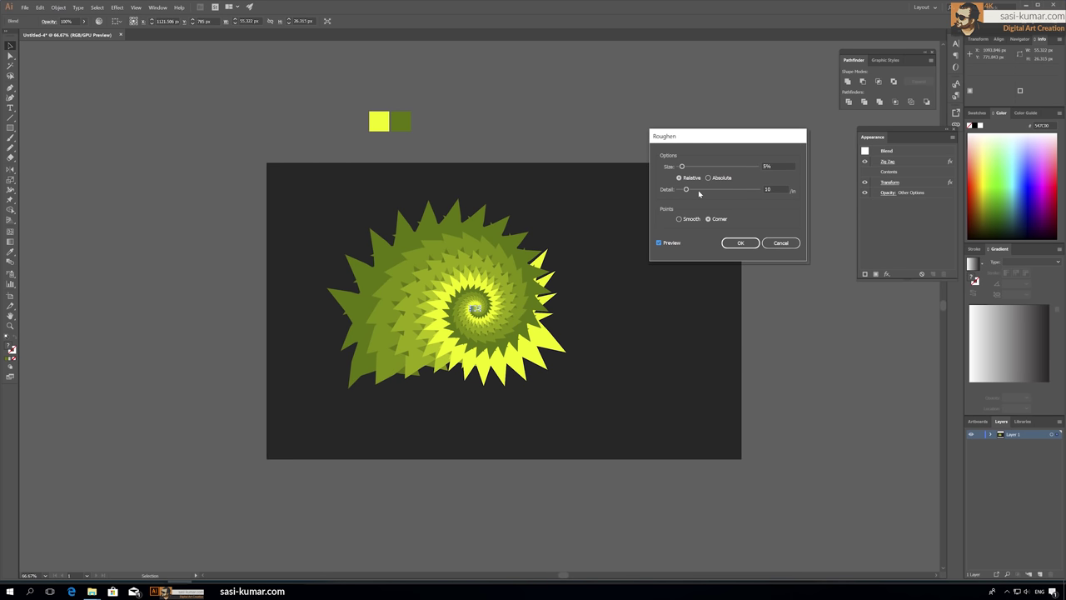
{"action": "left_click", "coordinate": [682, 219]}
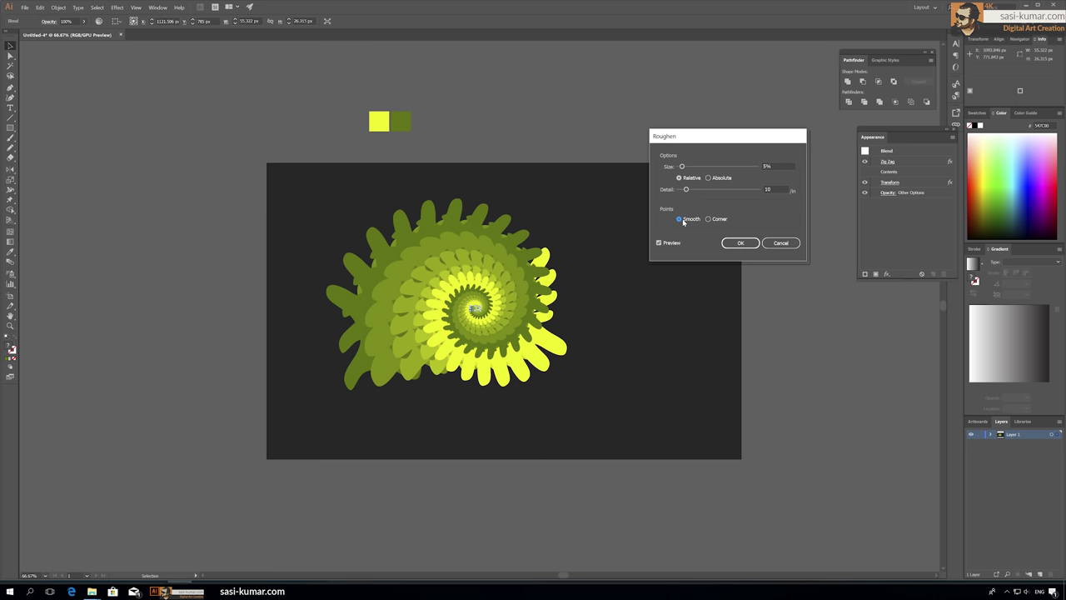
{"action": "mouse_move", "coordinate": [681, 166]}
{"action": "left_mouse_down"}
{"action": "mouse_move", "coordinate": [691, 167]}
{"action": "mouse_move", "coordinate": [688, 190]}
{"action": "left_mouse_up"}
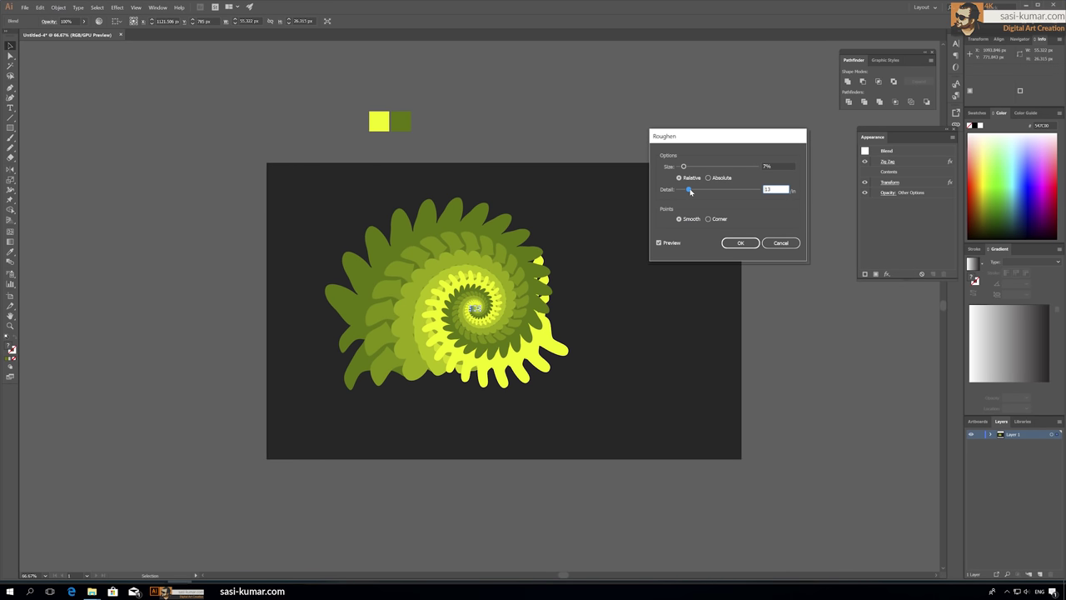
{"action": "left_click_drag", "start_coordinate": [689, 191], "coordinate": [682, 191]}
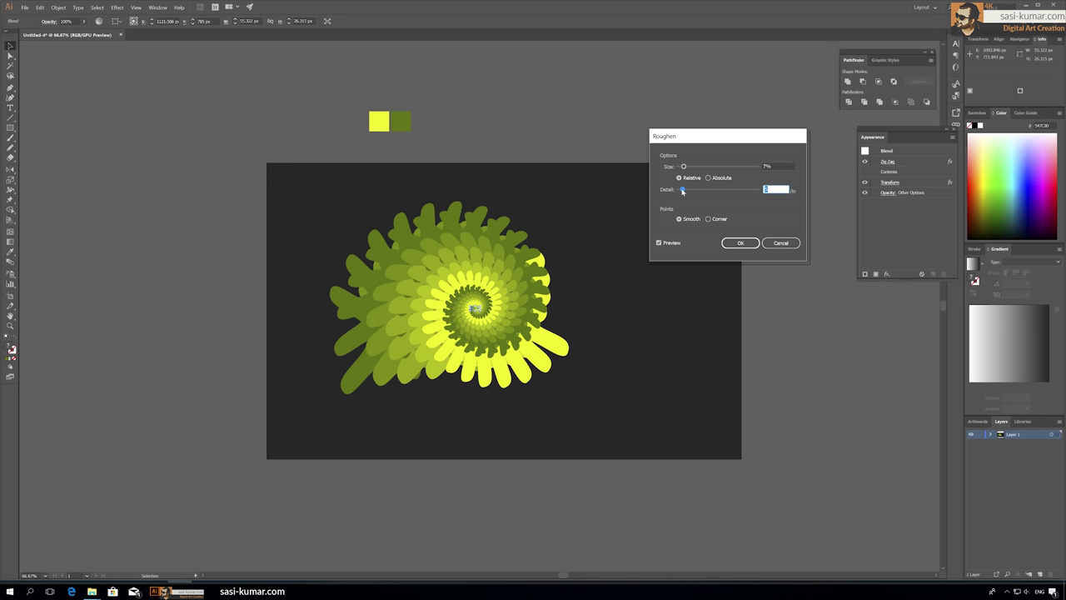
{"action": "left_click_drag", "start_coordinate": [682, 190], "coordinate": [679, 191]}
{"action": "left_click", "coordinate": [741, 243]}
- Expand the spiral's appearance, then scale it down and rotate it clockwise
{"action": "left_click", "coordinate": [506, 132]}
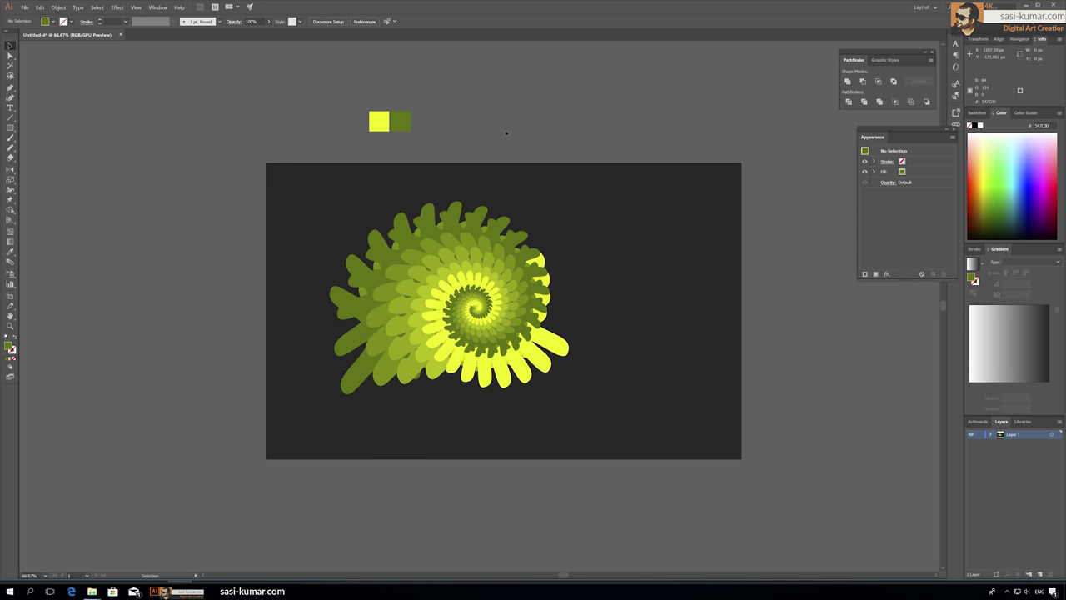
{"action": "left_click", "coordinate": [478, 305]}
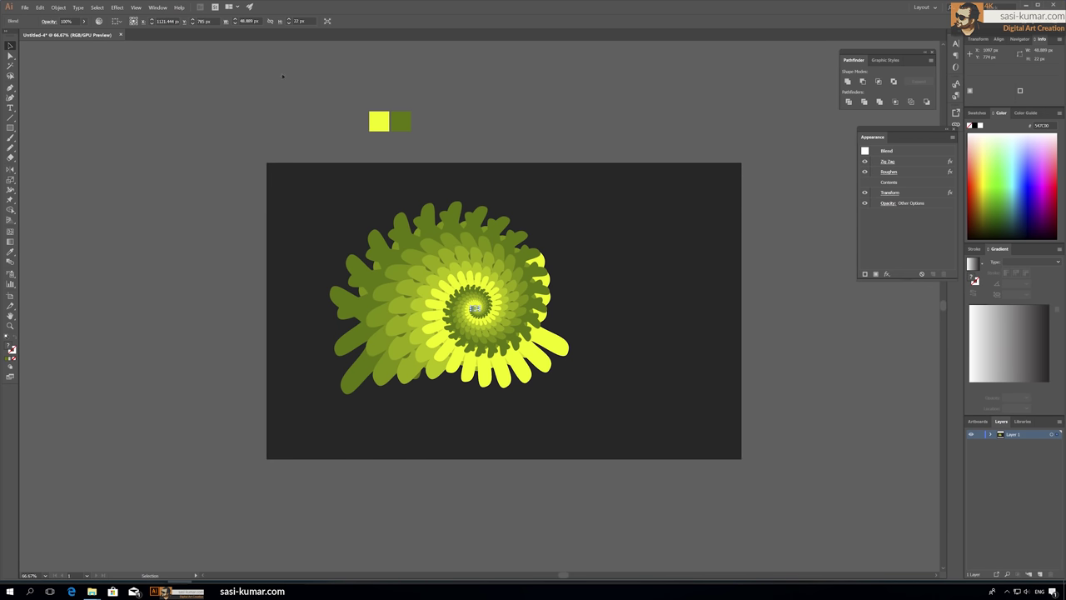
{"action": "left_click", "coordinate": [58, 8]}
{"action": "left_click", "coordinate": [84, 100]}
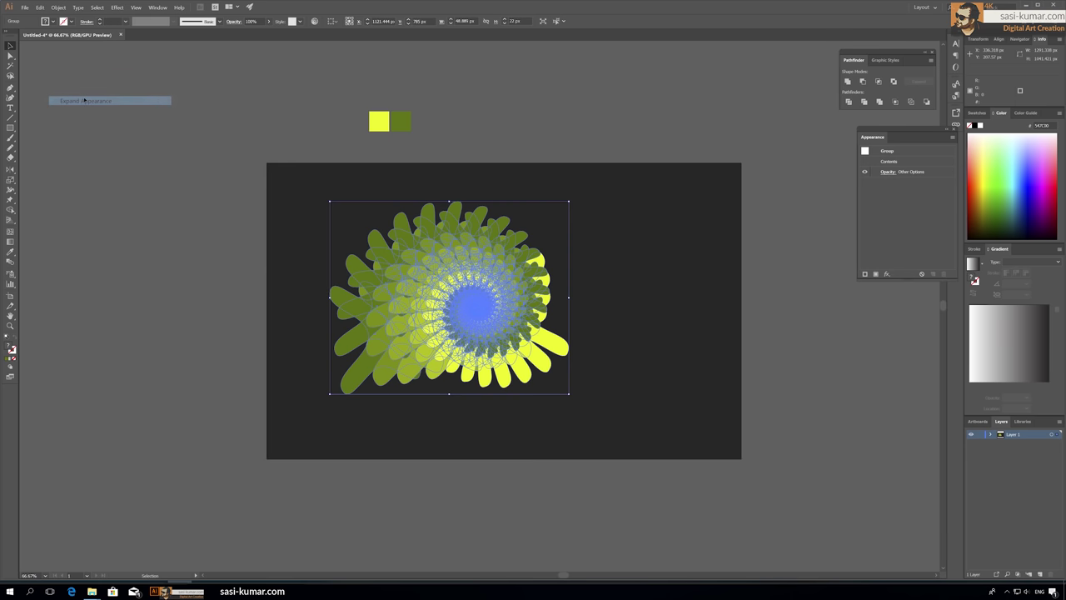
{"action": "left_click", "coordinate": [555, 105]}
{"action": "left_click", "coordinate": [480, 313]}
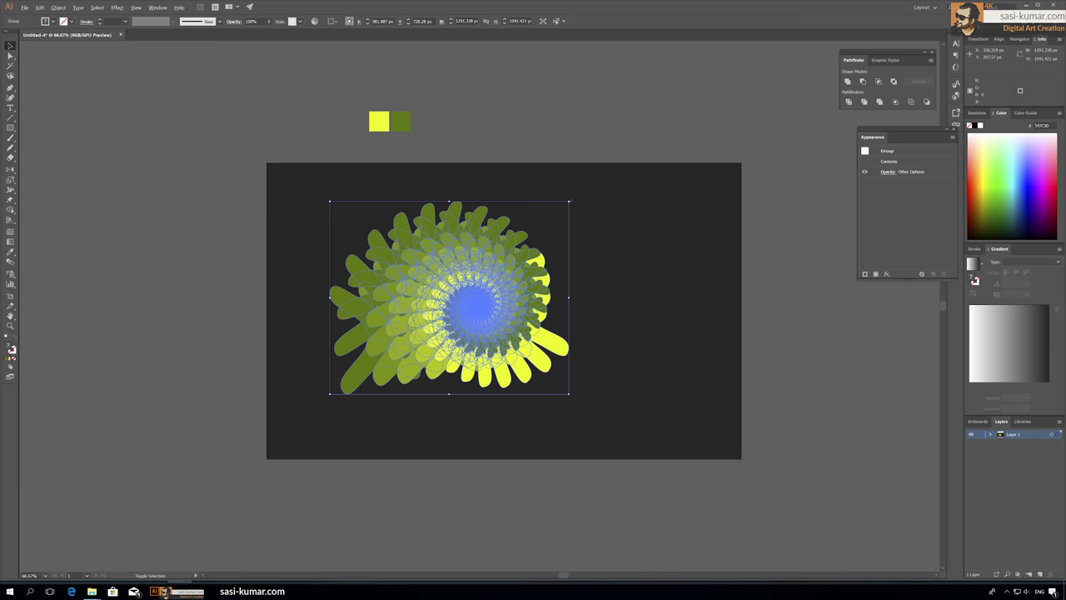
{"action": "mouse_move", "coordinate": [569, 201]}
{"action": "left_mouse_down"}
{"action": "mouse_move", "coordinate": [478, 293]}
{"action": "mouse_move", "coordinate": [548, 208]}
{"action": "mouse_move", "coordinate": [551, 240]}
{"action": "mouse_move", "coordinate": [546, 195]}
{"action": "left_mouse_up"}
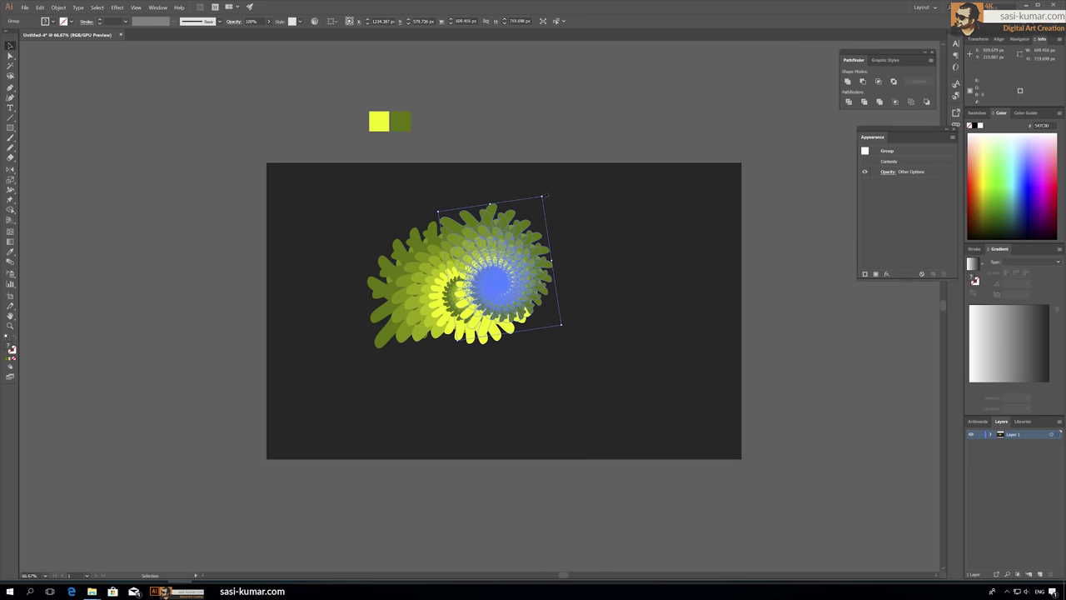
{"action": "mouse_move", "coordinate": [547, 195]}
{"action": "left_mouse_down"}
{"action": "mouse_move", "coordinate": [557, 225]}
{"action": "mouse_move", "coordinate": [571, 214]}
{"action": "left_mouse_up"}
- Duplicate the spiral below, reflect the copy, and move it to overlap the original
{"action": "left_click_drag", "start_coordinate": [522, 271], "coordinate": [506, 336]}
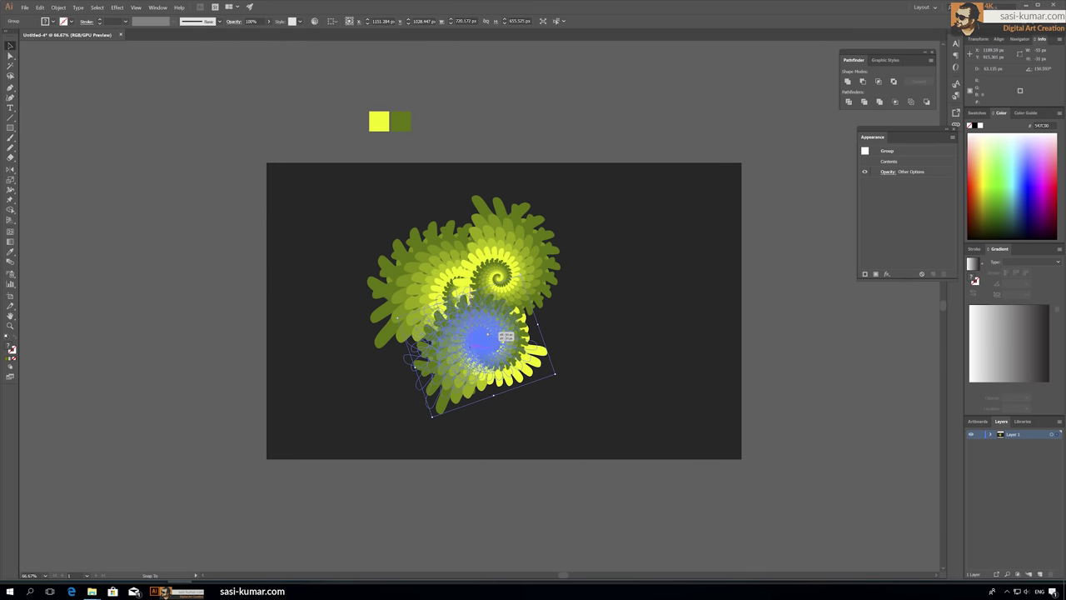
{"action": "key", "text": "o"}
{"action": "key", "text": "Return"}
{"action": "key", "text": "Return"}
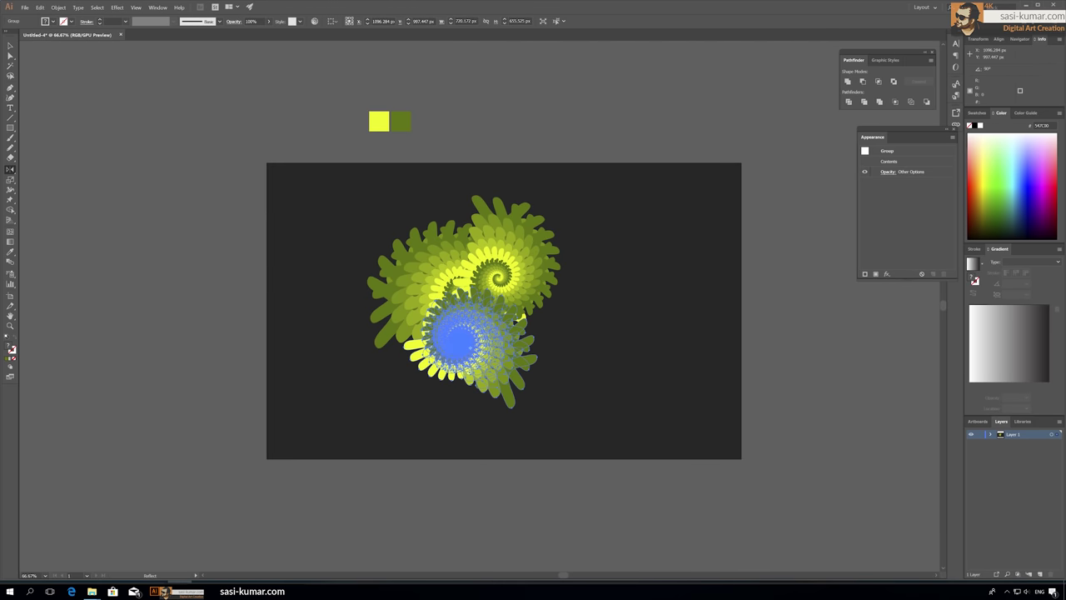
{"action": "key", "text": "v"}
{"action": "mouse_move", "coordinate": [454, 343]}
{"action": "left_mouse_down"}
{"action": "mouse_move", "coordinate": [551, 325]}
{"action": "mouse_move", "coordinate": [550, 310]}
{"action": "left_mouse_up"}
- Adjust the offset between the two overlapping spiral shells
{"action": "left_click", "coordinate": [743, 125]}
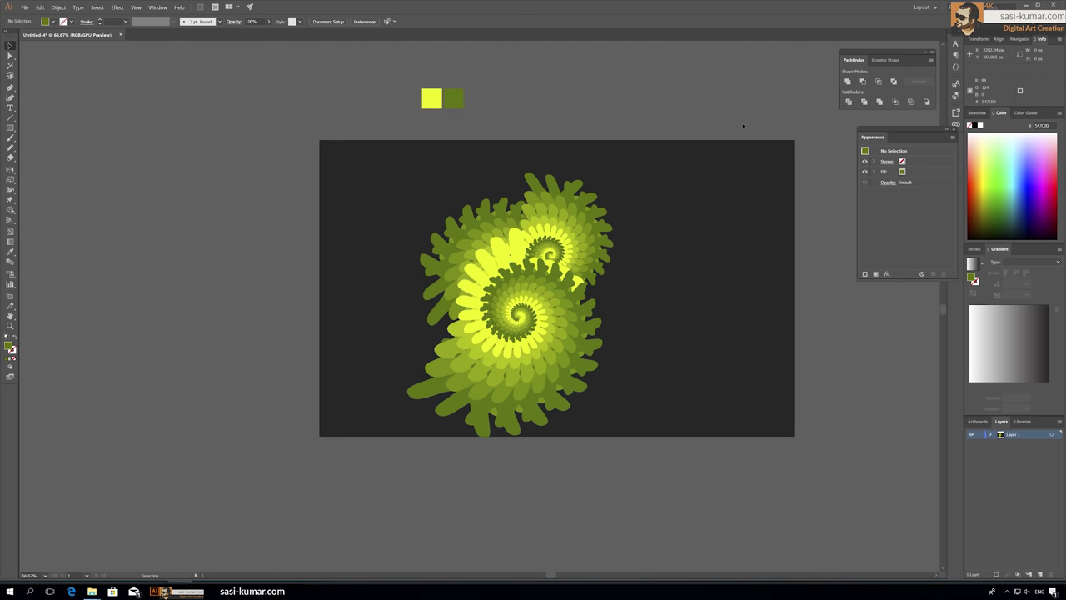
{"action": "left_click_drag", "start_coordinate": [550, 250], "coordinate": [578, 269]}
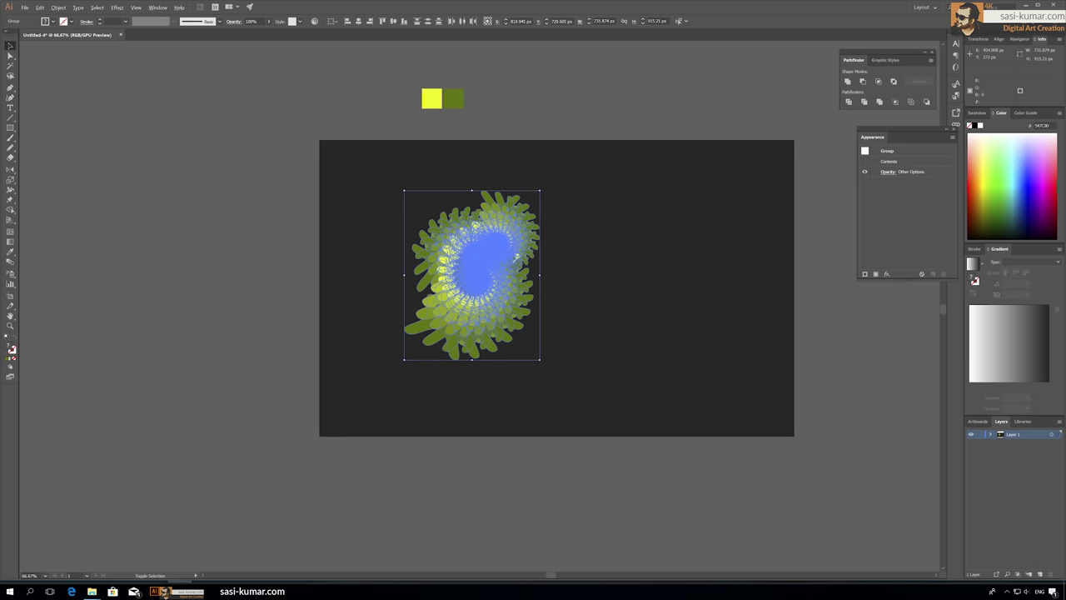
{"action": "left_click_drag", "start_coordinate": [516, 256], "coordinate": [492, 240]}
{"action": "left_click", "coordinate": [560, 120]}
{"action": "left_click_drag", "start_coordinate": [560, 114], "coordinate": [529, 117]}
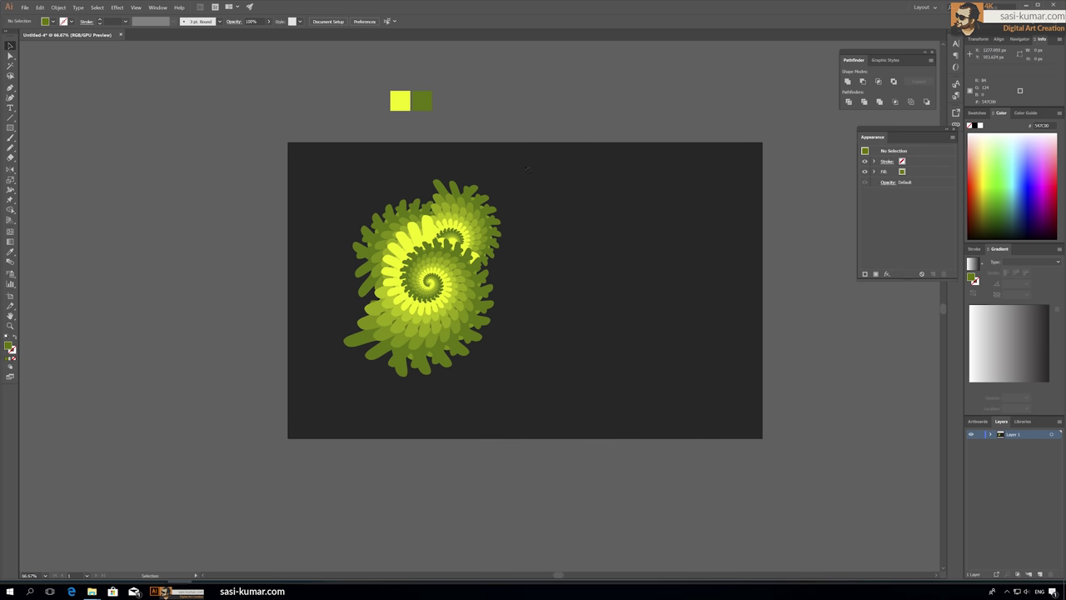
- Draw a small green square right of the spirals and duplicate it to its right
{"action": "key", "text": "m"}
{"action": "left_click_drag", "start_coordinate": [580, 241], "coordinate": [594, 256]}
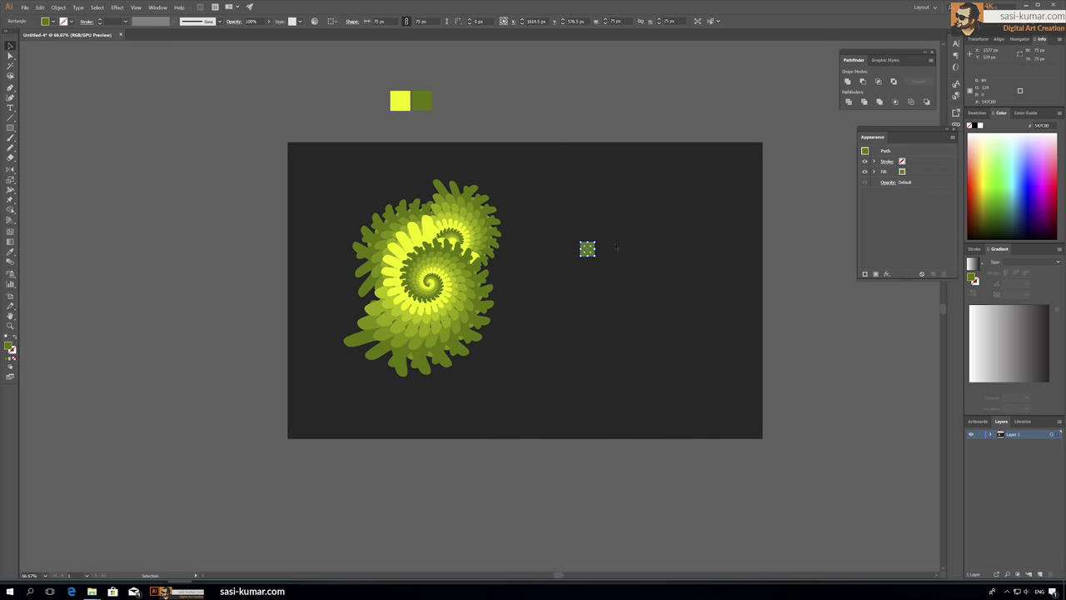
{"action": "left_click", "coordinate": [587, 248]}
{"action": "key", "text": "ctrl+equal"}
{"action": "key", "text": "ctrl+equal"}
{"action": "left_click_drag", "start_coordinate": [516, 272], "coordinate": [598, 273], "text": "alt"}
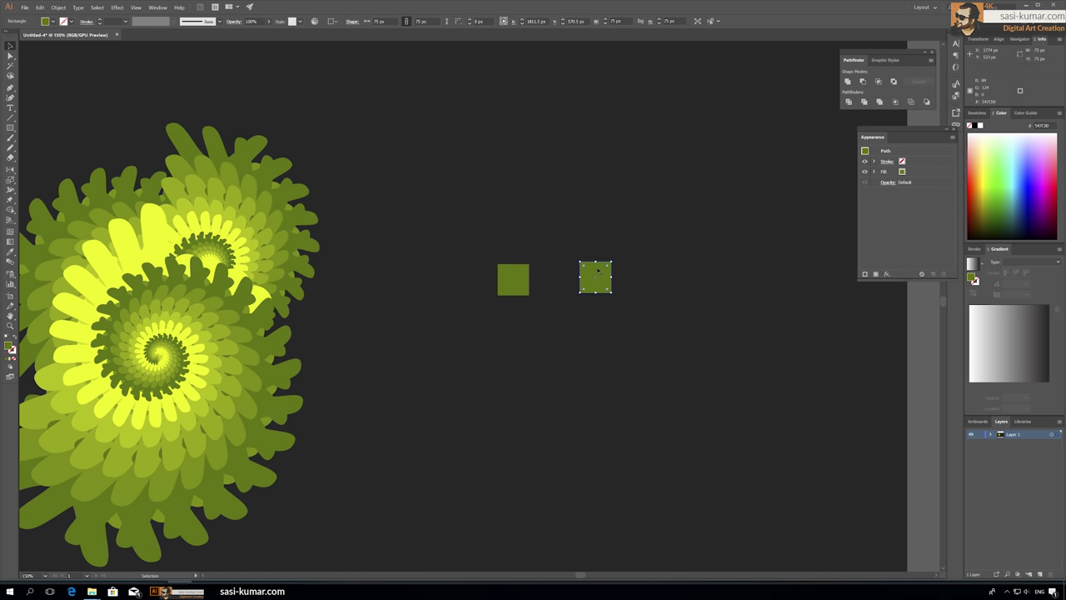
{"action": "key", "text": "ctrl+minus"}
{"action": "key", "text": "ctrl+equal"}
- Blend the green and yellow squares with 3 specified steps and nudge the blend into place
{"action": "left_click_drag", "start_coordinate": [490, 307], "coordinate": [494, 310]}
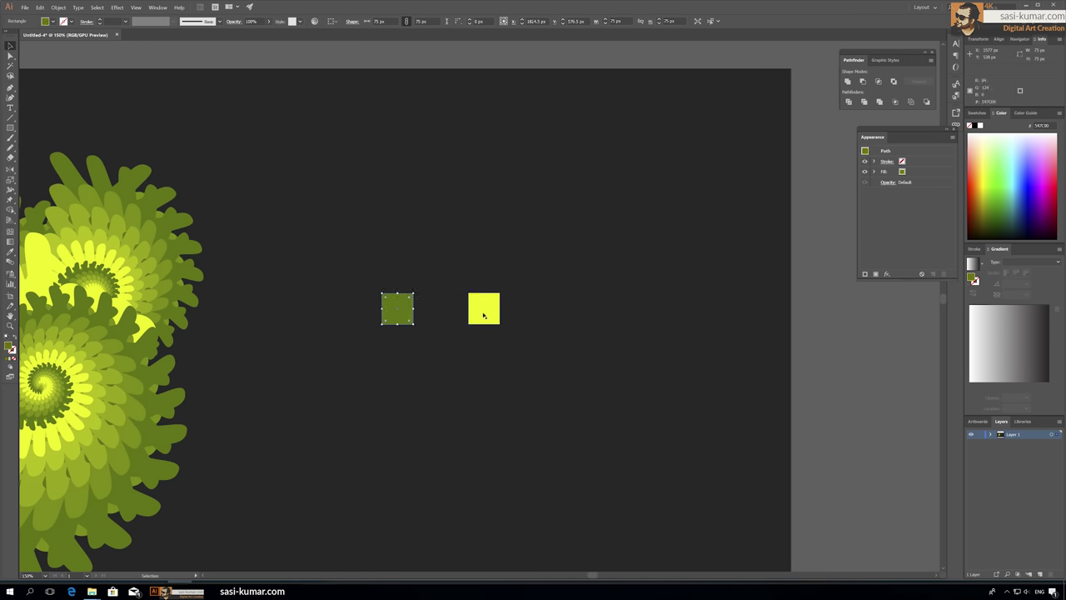
{"action": "left_click", "coordinate": [397, 308], "text": "shift"}
{"action": "key", "text": "w"}
{"action": "key", "text": "ctrl+alt+b"}
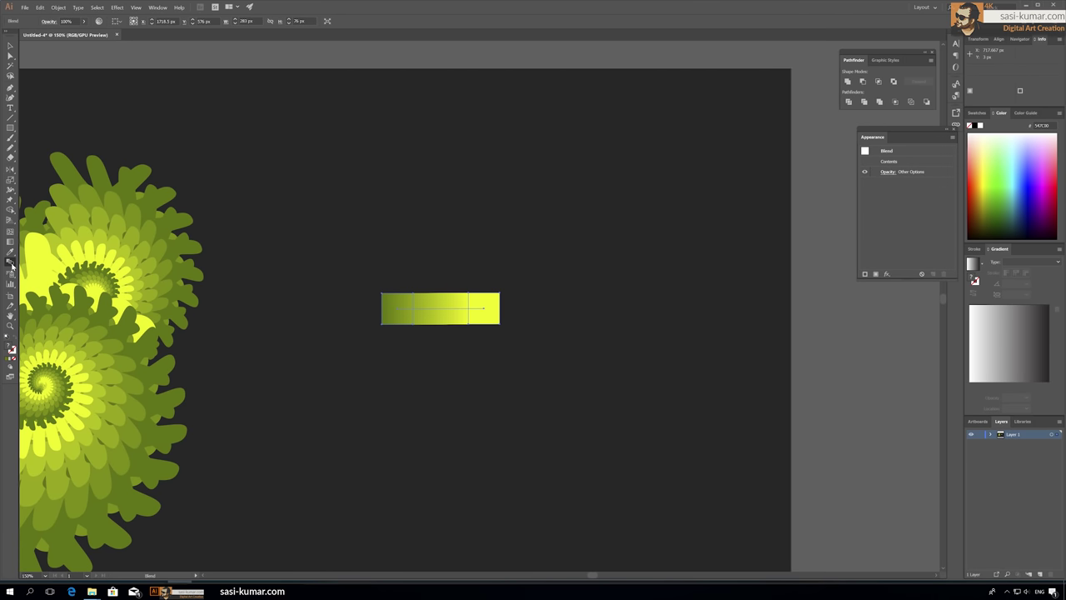
{"action": "key", "text": "Return"}
{"action": "type", "text": "3"}
{"action": "key", "text": "Return"}
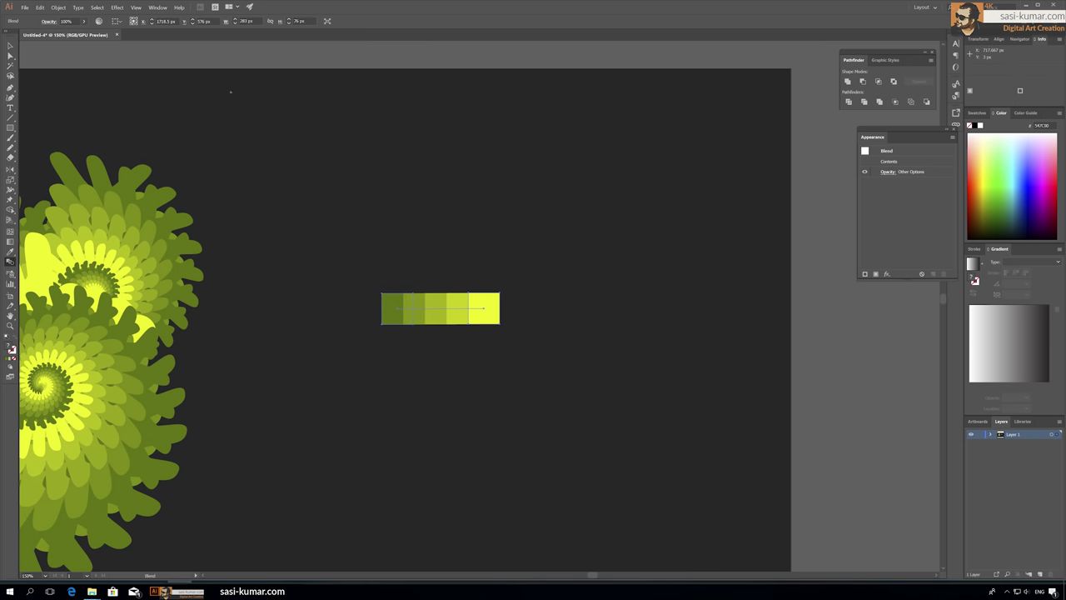
{"action": "key", "text": "v"}
{"action": "key", "text": "ctrl+minus"}
{"action": "key", "text": "ctrl+minus"}
{"action": "key", "text": "ctrl+minus"}
{"action": "left_click_drag", "start_coordinate": [487, 302], "coordinate": [477, 314]}
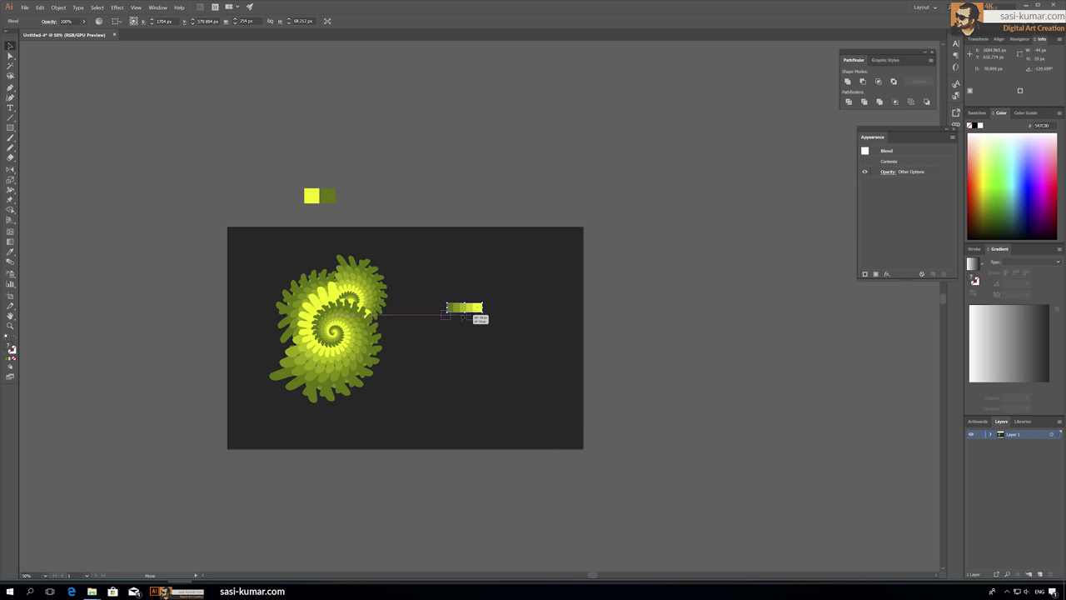
- Add a Transform effect to the blend with Random and Preview on, 25 copies and 110% scale
{"action": "left_click", "coordinate": [117, 8]}
{"action": "mouse_move", "coordinate": [145, 93]}
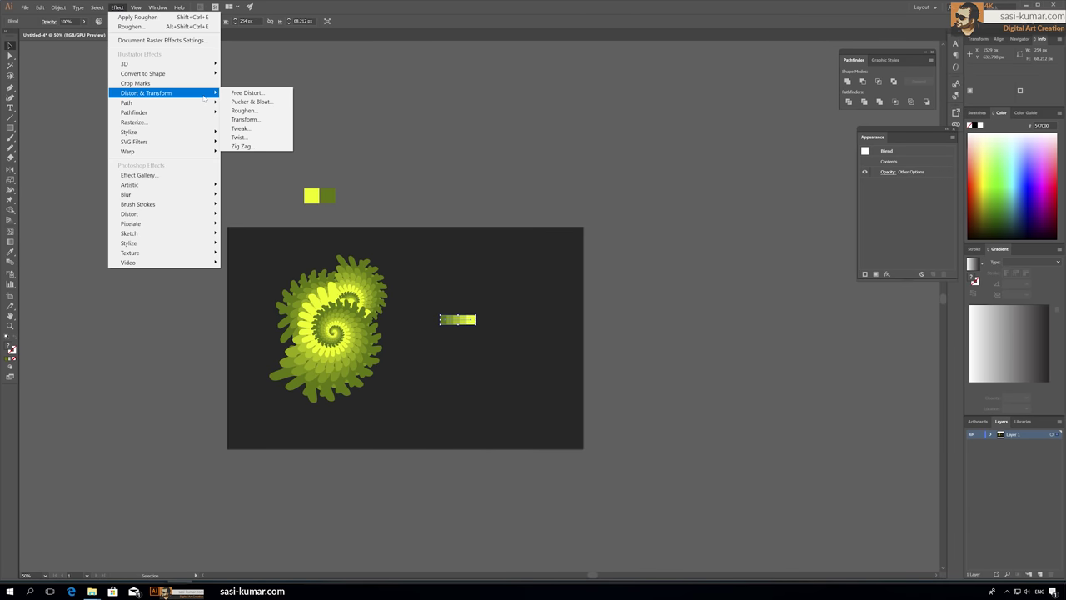
{"action": "left_click", "coordinate": [274, 120]}
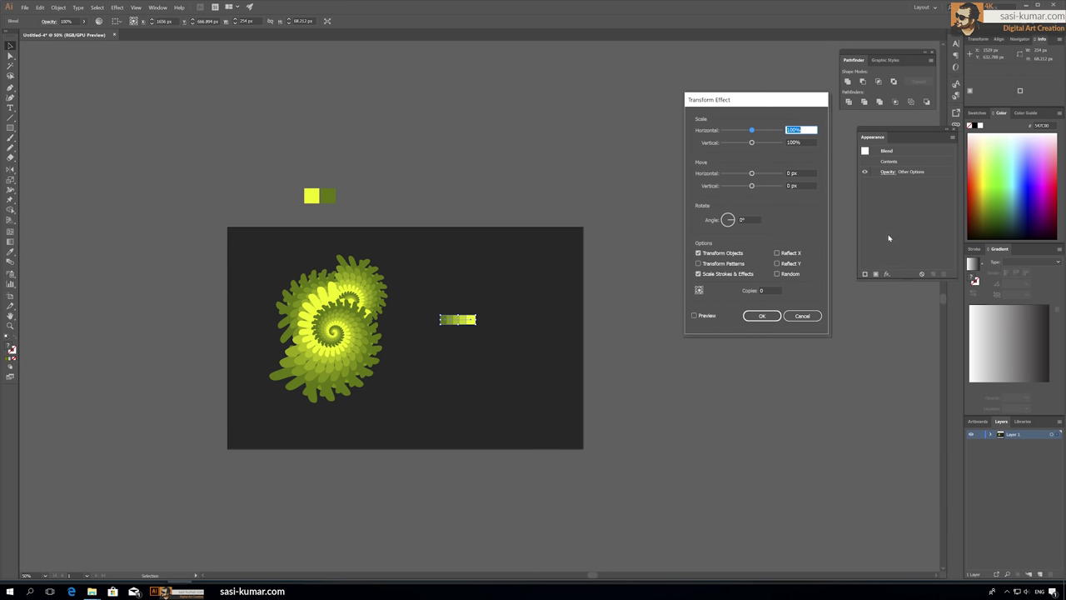
{"action": "left_click_drag", "start_coordinate": [760, 108], "coordinate": [619, 117]}
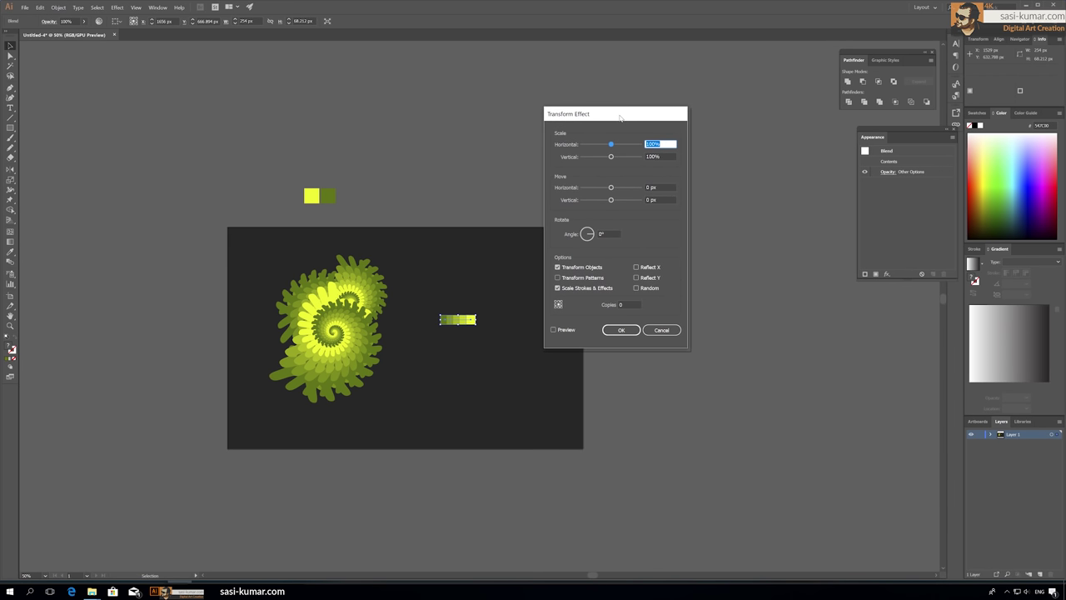
{"action": "left_click", "coordinate": [636, 288]}
{"action": "left_click", "coordinate": [554, 330]}
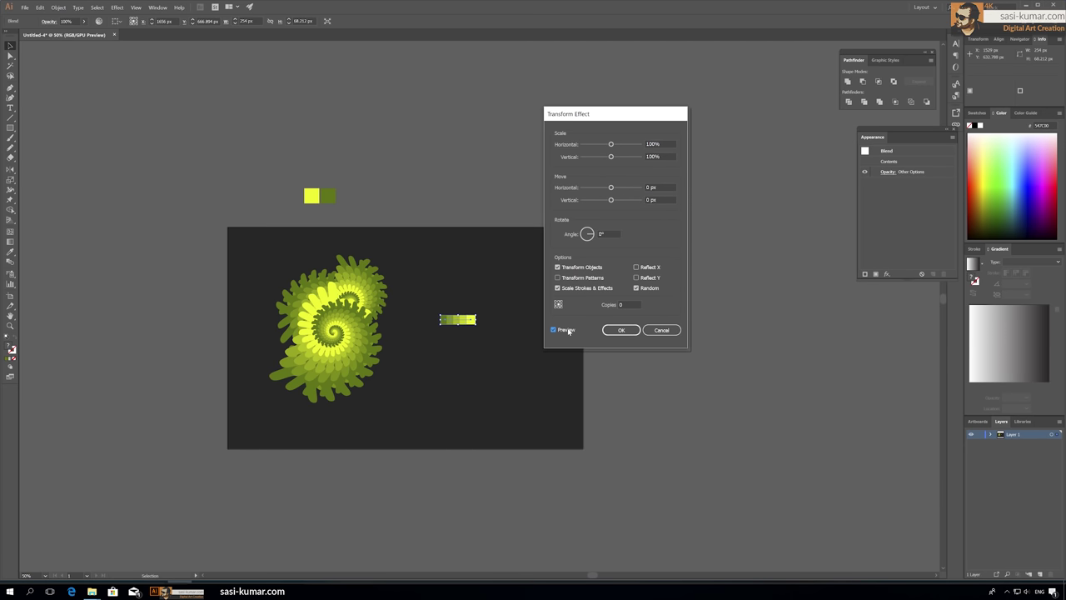
{"action": "left_click", "coordinate": [623, 305]}
{"action": "type", "text": "25"}
{"action": "left_click", "coordinate": [611, 144]}
{"action": "type", "text": "10"}
{"action": "key", "text": "Tab"}
{"action": "type", "text": "110"}
{"action": "left_click", "coordinate": [662, 187]}
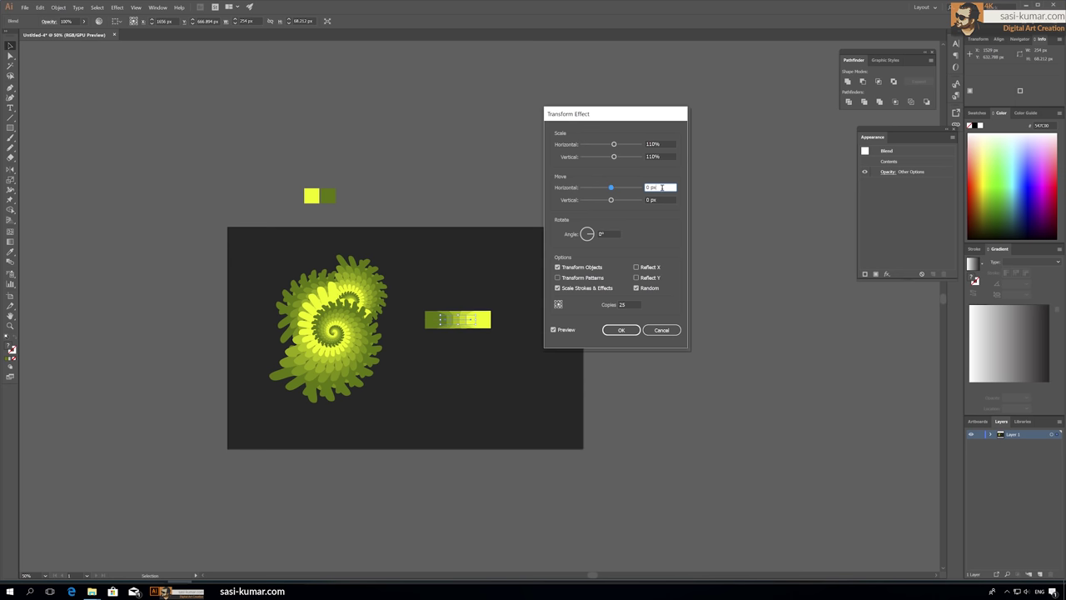
- Rotate each copy 90°, offset the copies horizontally to open the spiral, and apply the effect
{"action": "left_click", "coordinate": [590, 231]}
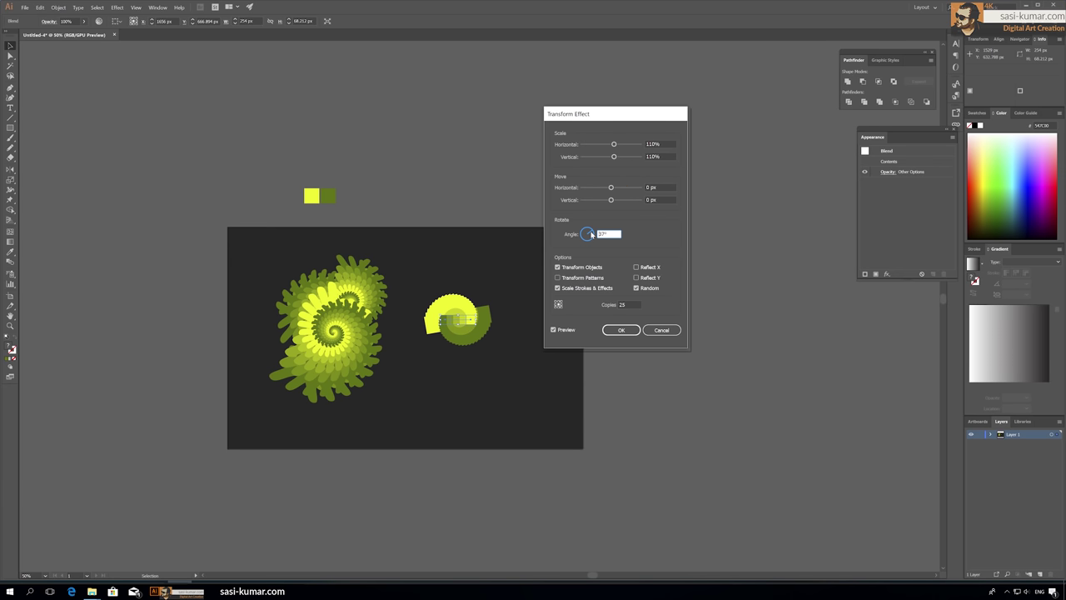
{"action": "left_click_drag", "start_coordinate": [591, 233], "coordinate": [591, 233]}
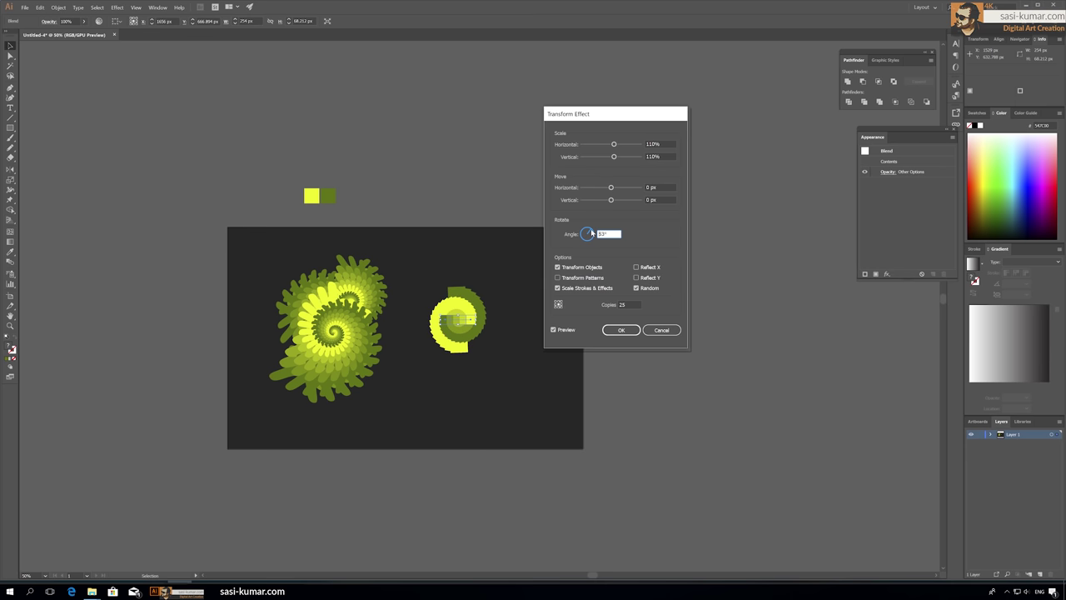
{"action": "double_click", "coordinate": [601, 234]}
{"action": "type", "text": "90"}
{"action": "left_click", "coordinate": [653, 200]}
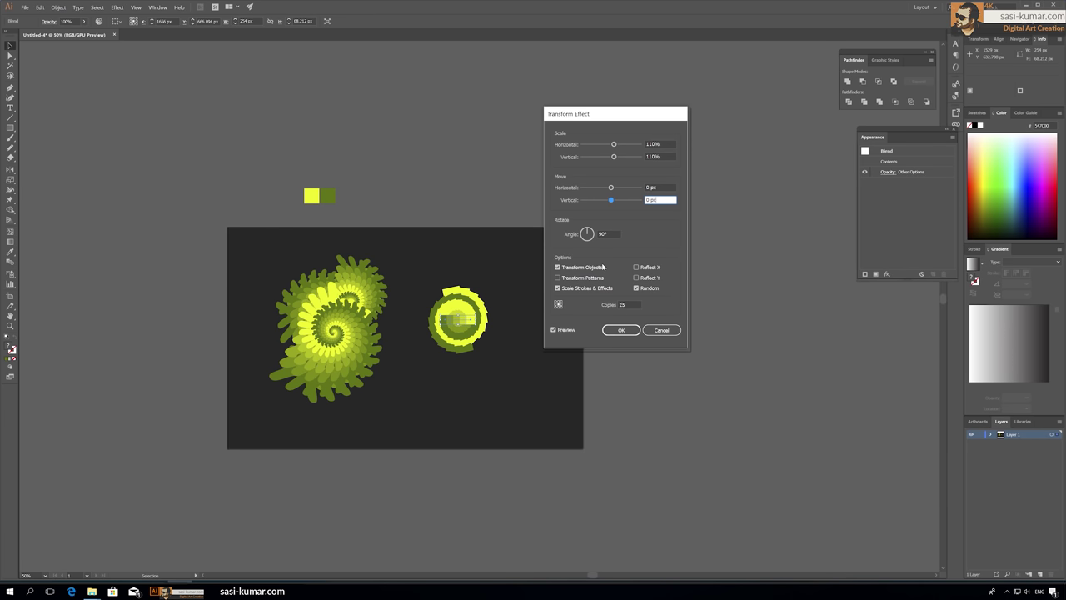
{"action": "mouse_move", "coordinate": [610, 187]}
{"action": "left_mouse_down"}
{"action": "mouse_move", "coordinate": [628, 187]}
{"action": "mouse_move", "coordinate": [604, 201]}
{"action": "mouse_move", "coordinate": [636, 201]}
{"action": "mouse_move", "coordinate": [616, 190]}
{"action": "left_mouse_up"}
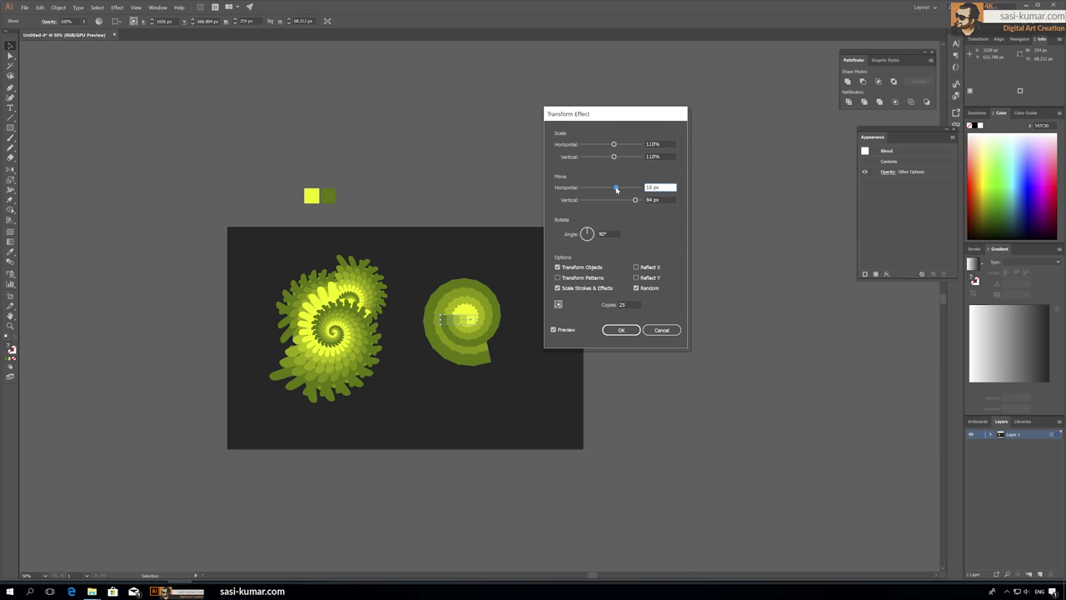
{"action": "left_click", "coordinate": [621, 330]}
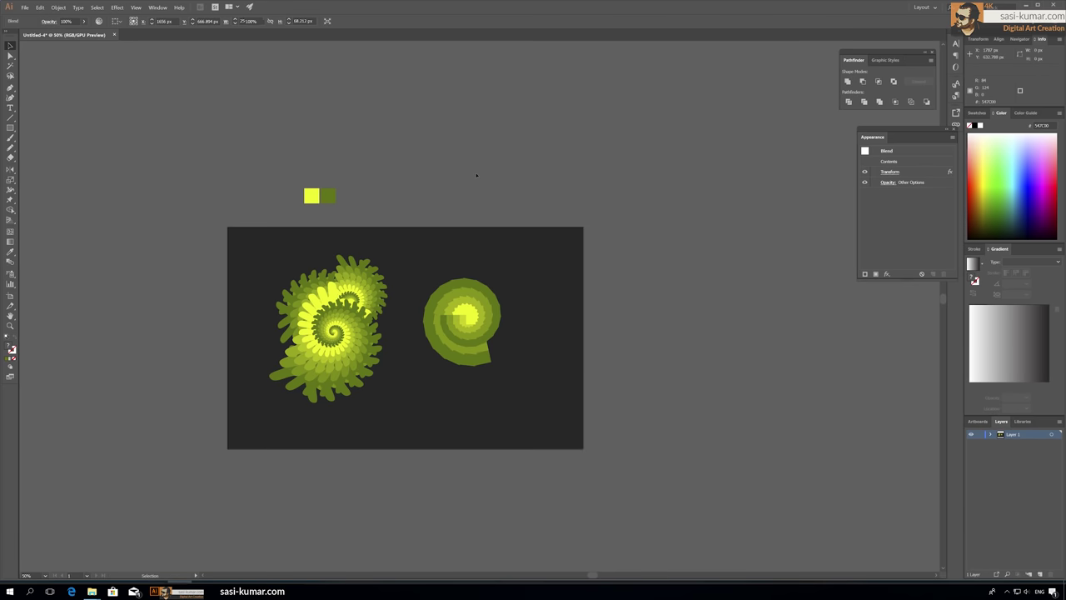
- Enlarge the blend spiral by stretching its squares and shift it slightly left
{"action": "left_click", "coordinate": [468, 322]}
{"action": "mouse_move", "coordinate": [478, 326]}
{"action": "left_mouse_down"}
{"action": "mouse_move", "coordinate": [517, 335]}
{"action": "mouse_move", "coordinate": [506, 330]}
{"action": "left_mouse_up"}
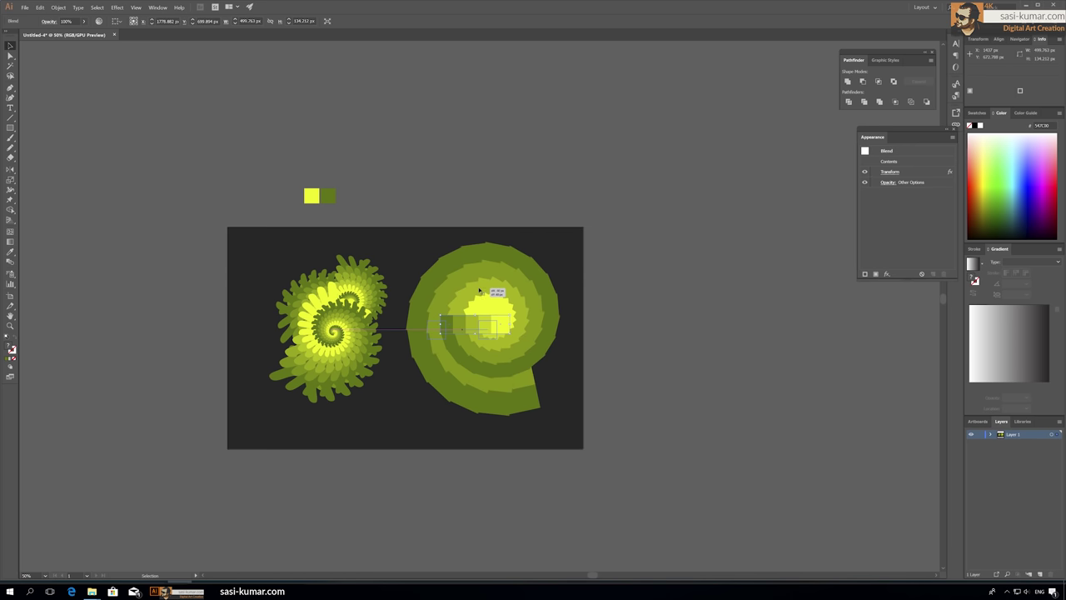
{"action": "left_click_drag", "start_coordinate": [493, 288], "coordinate": [479, 293]}
- Apply a smooth Zig Zag effect with a smaller size and adjusted ridges per segment
{"action": "left_click", "coordinate": [117, 8]}
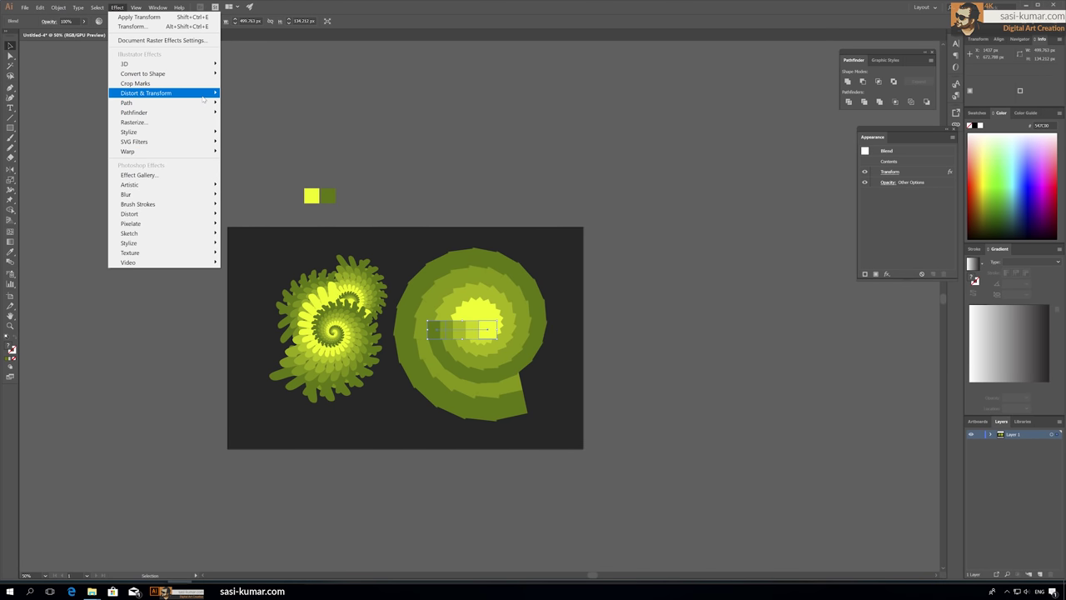
{"action": "mouse_move", "coordinate": [145, 93]}
{"action": "left_click", "coordinate": [248, 146]}
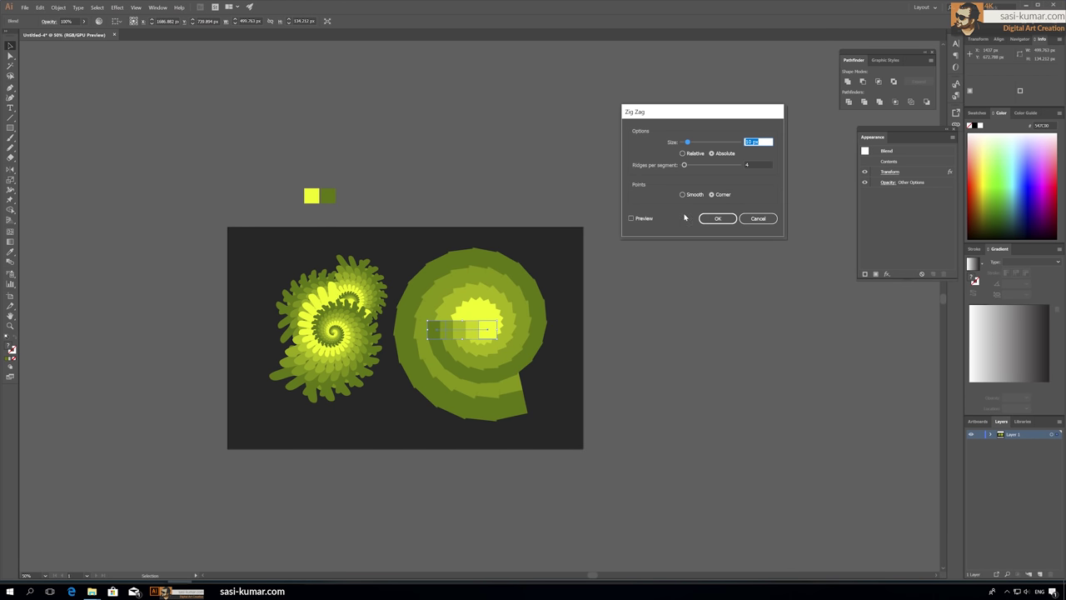
{"action": "left_click", "coordinate": [634, 218]}
{"action": "left_click_drag", "start_coordinate": [685, 165], "coordinate": [682, 166]}
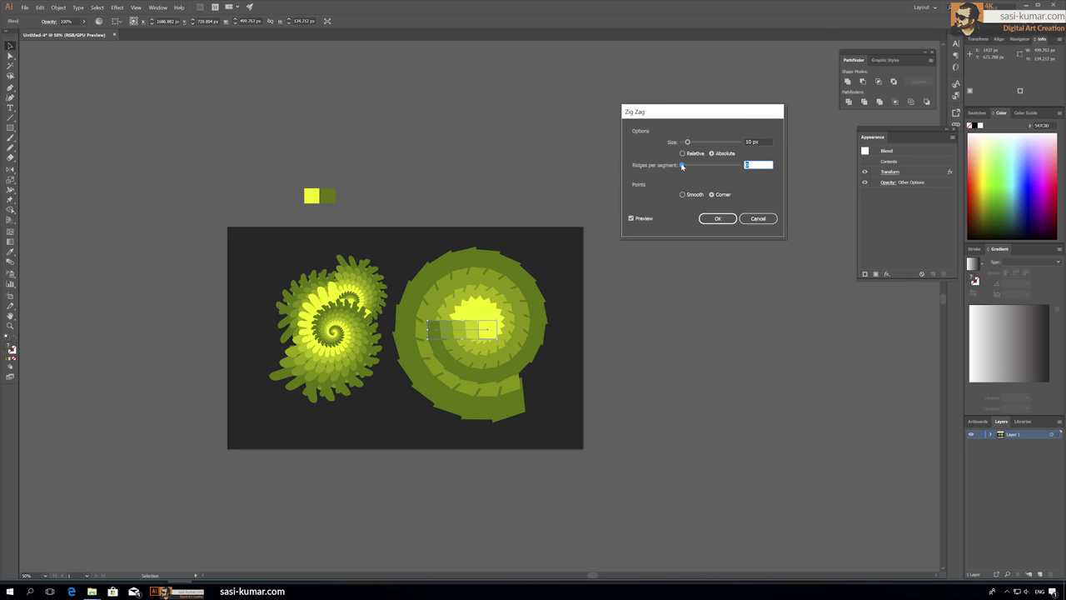
{"action": "left_click", "coordinate": [683, 194]}
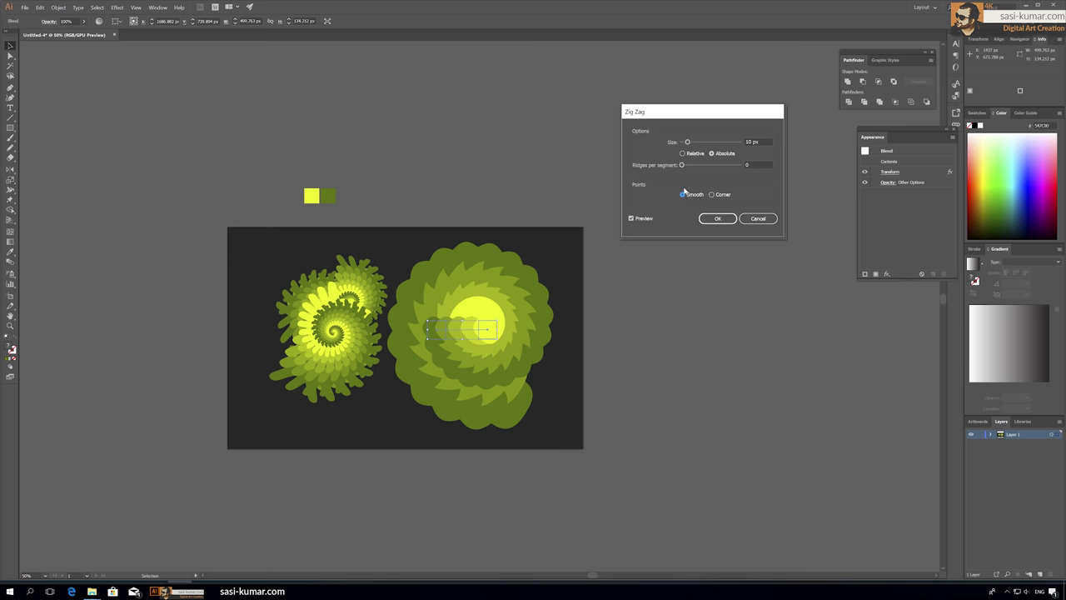
{"action": "left_click_drag", "start_coordinate": [683, 165], "coordinate": [682, 166]}
{"action": "left_click_drag", "start_coordinate": [687, 147], "coordinate": [684, 143]}
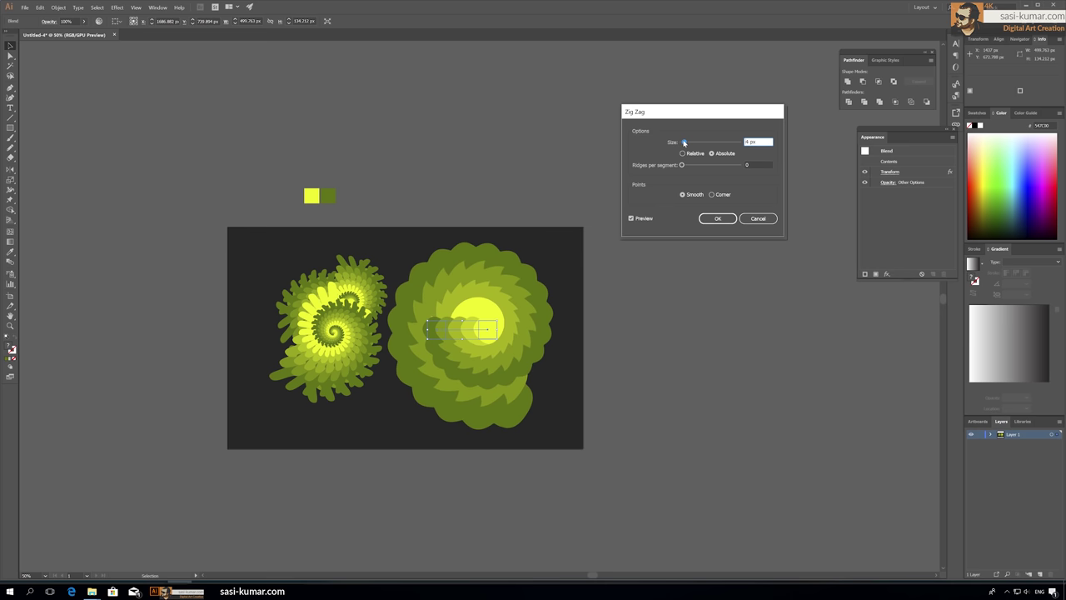
{"action": "left_click", "coordinate": [716, 219]}
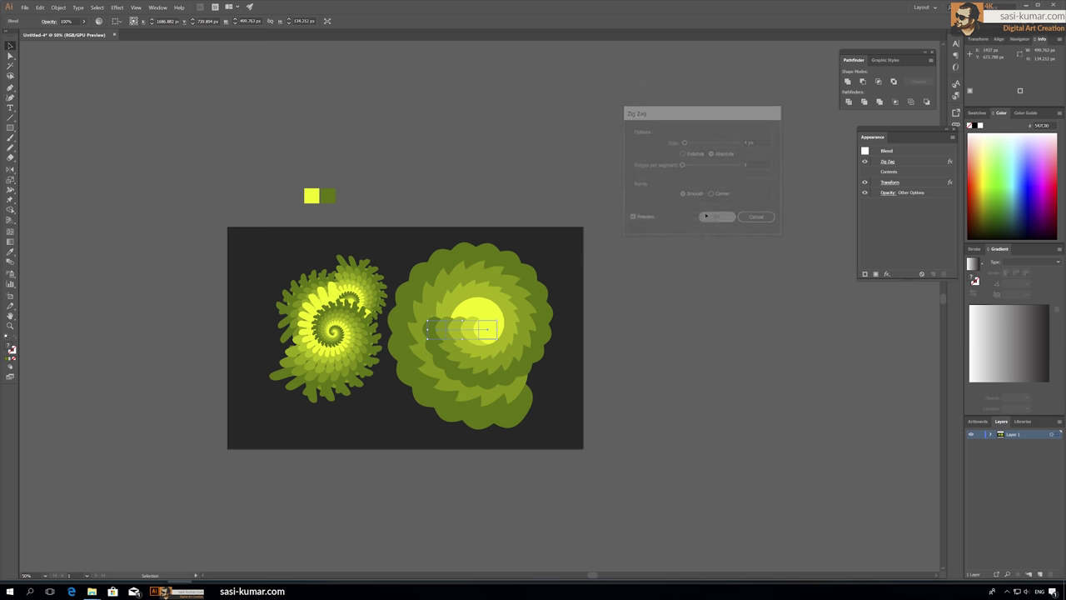
- Apply a 360° Twist effect to the spiral shell, then deselect it
{"action": "left_click", "coordinate": [119, 10]}
{"action": "mouse_move", "coordinate": [147, 92]}
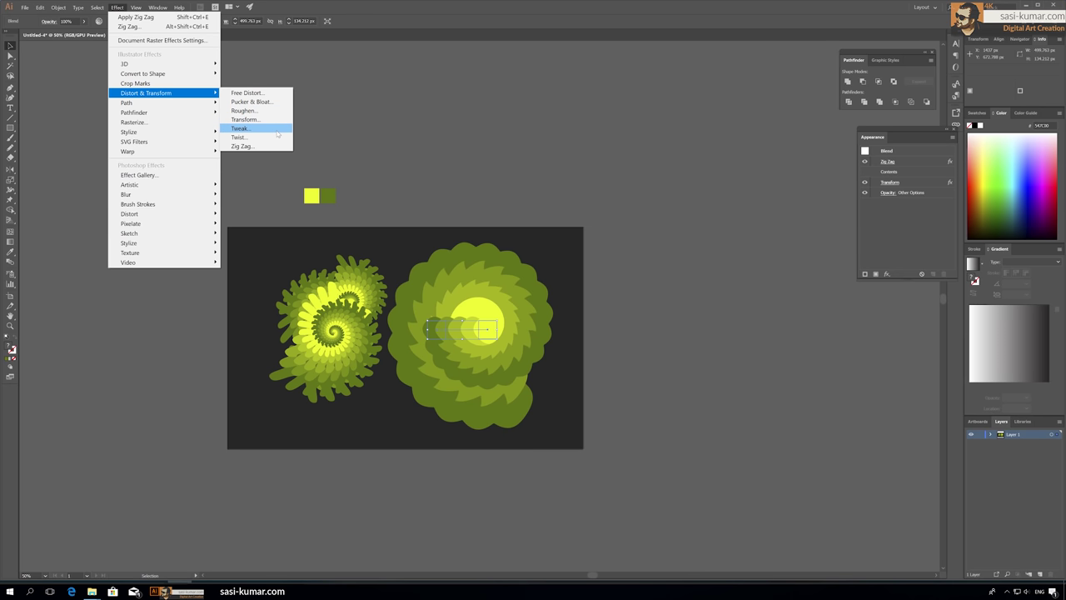
{"action": "left_click", "coordinate": [280, 137]}
{"action": "left_click", "coordinate": [599, 174]}
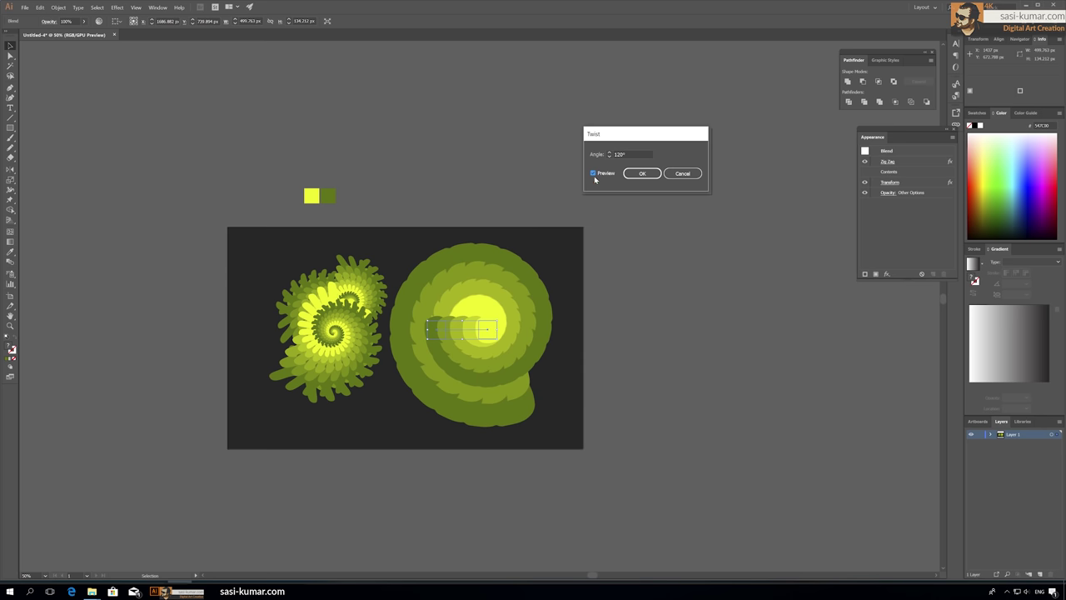
{"action": "double_click", "coordinate": [621, 154]}
{"action": "type", "text": "360"}
{"action": "key", "text": "Tab"}
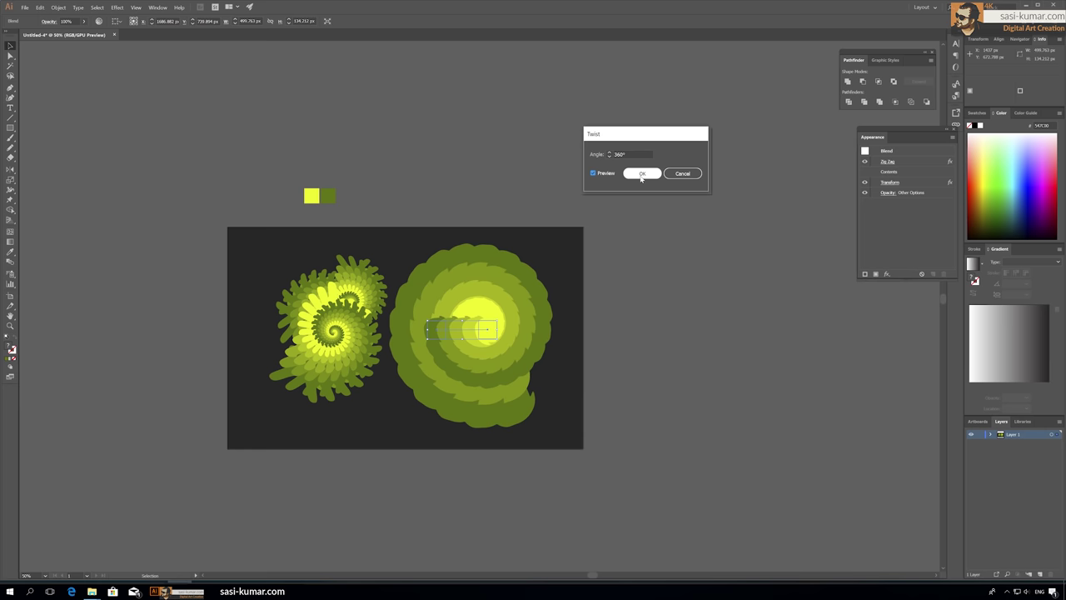
{"action": "left_click", "coordinate": [642, 173]}
{"action": "key", "text": "ctrl+shift+a"}
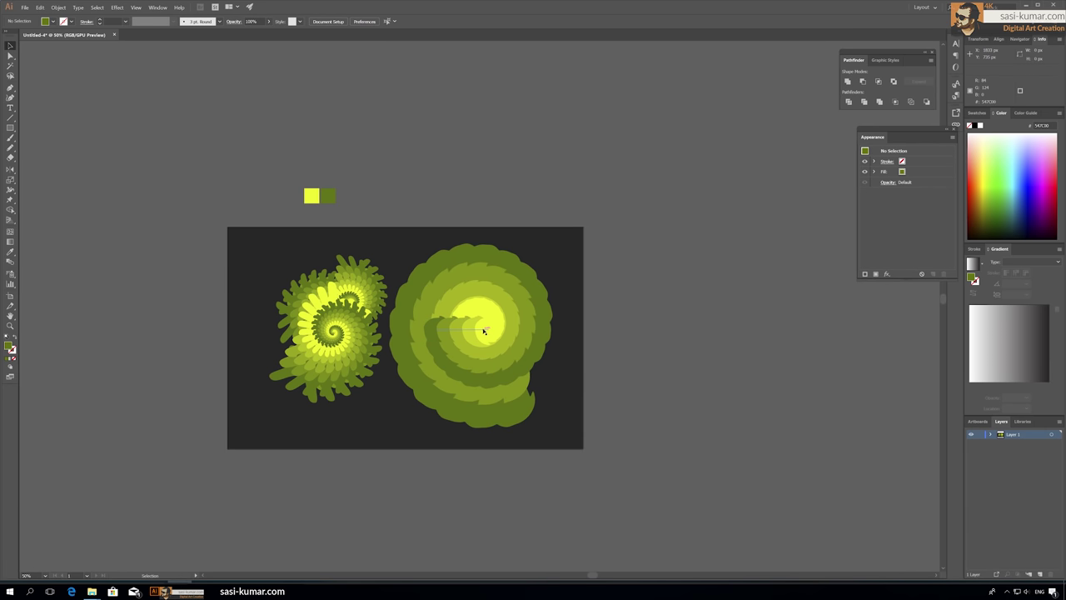
- Scale up the small yellow end square inside the isolated blend, then exit isolation mode
{"action": "double_click", "coordinate": [488, 326]}
{"action": "left_click", "coordinate": [487, 325]}
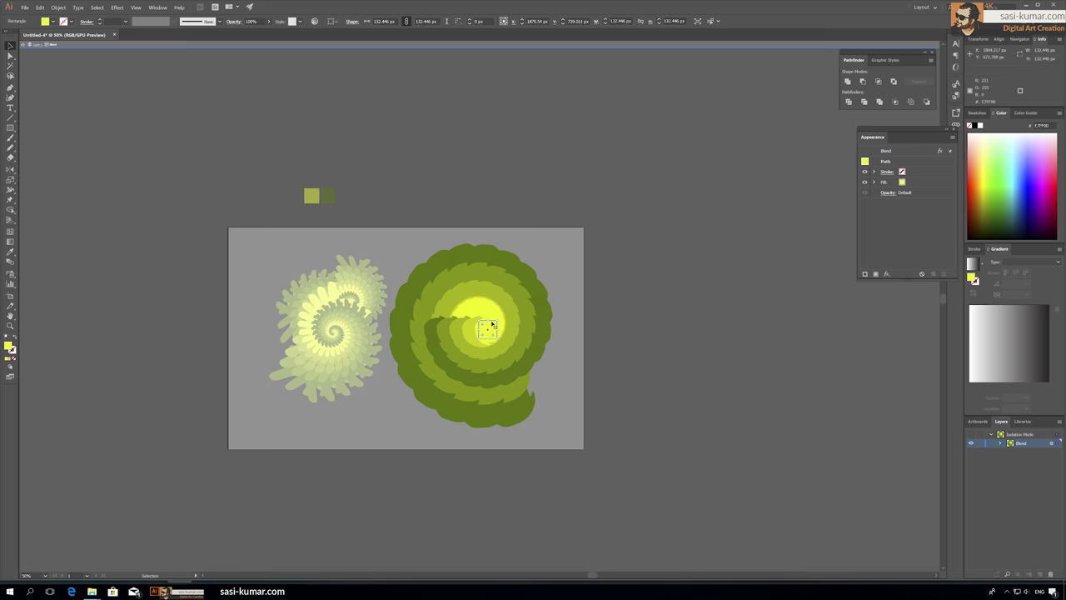
{"action": "left_click_drag", "start_coordinate": [494, 321], "coordinate": [488, 328]}
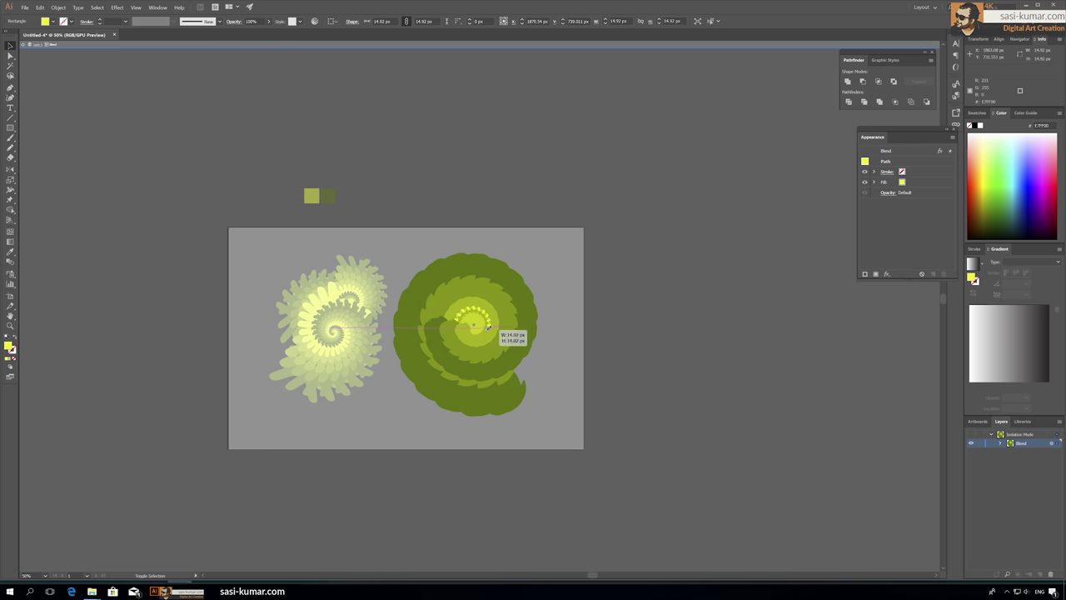
{"action": "left_click_drag", "start_coordinate": [488, 328], "coordinate": [488, 329]}
{"action": "double_click", "coordinate": [502, 181]}
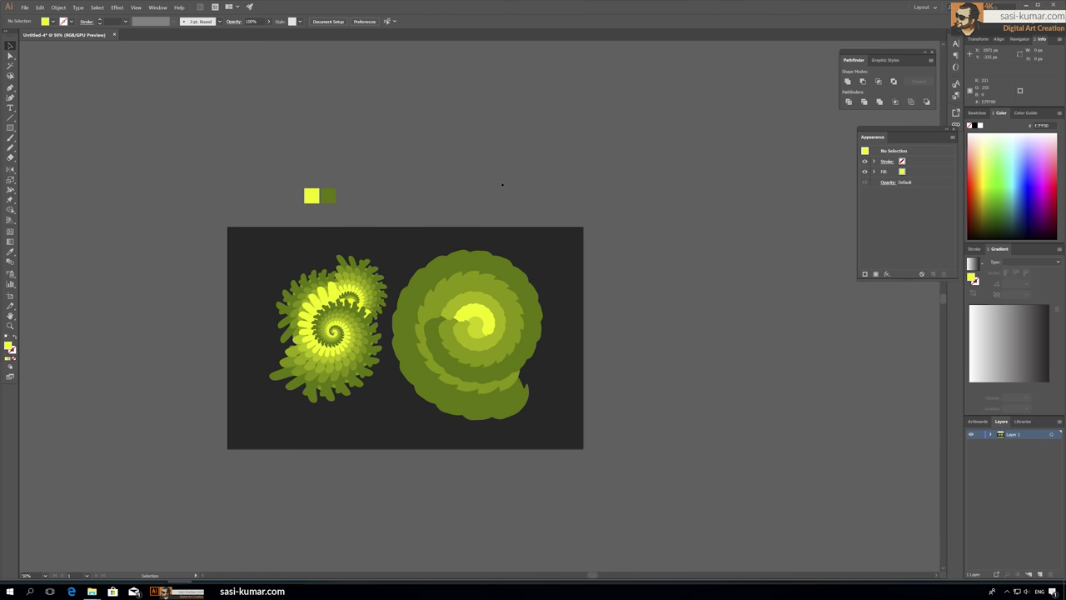
{"action": "left_click_drag", "start_coordinate": [485, 185], "coordinate": [529, 168]}
- Apply a smooth Roughen effect with lowered size and detail 5 to the right spiral blend
{"action": "left_click", "coordinate": [504, 295]}
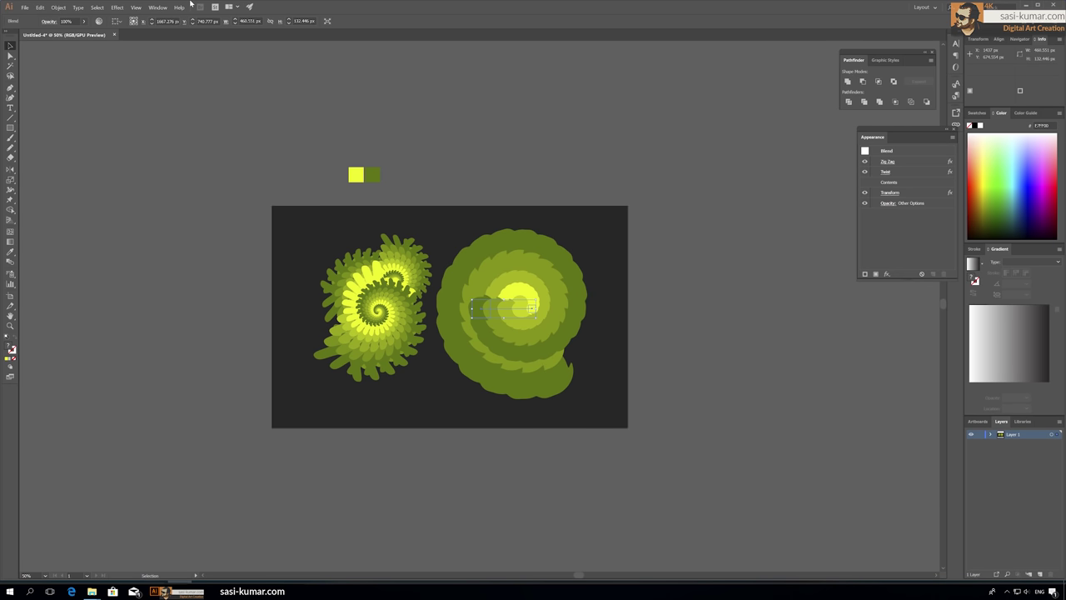
{"action": "key", "text": "ctrl+plus"}
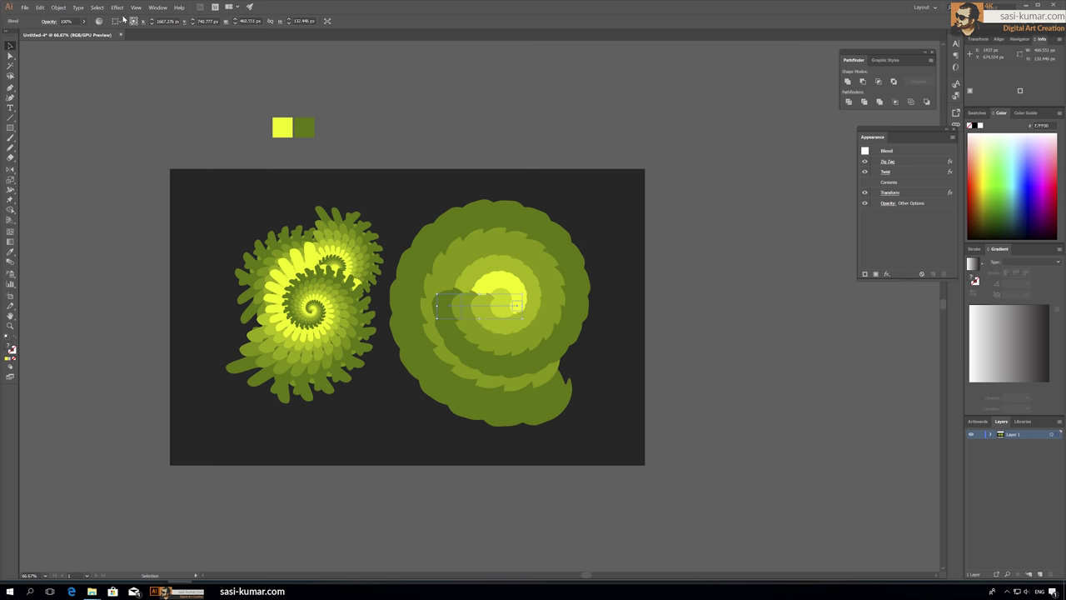
{"action": "left_click", "coordinate": [118, 8]}
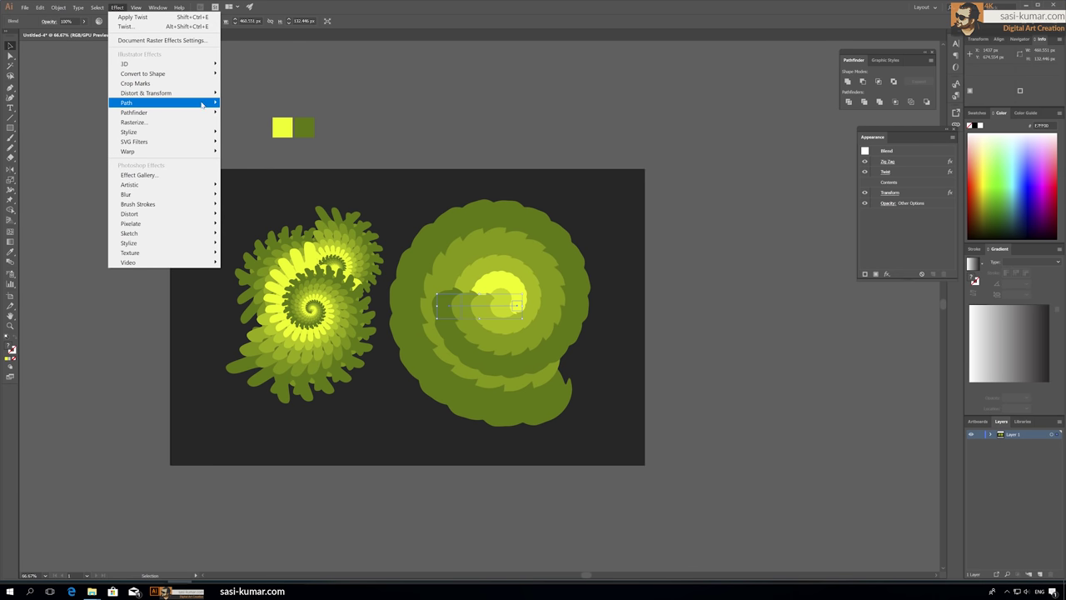
{"action": "mouse_move", "coordinate": [145, 93]}
{"action": "left_click", "coordinate": [244, 110]}
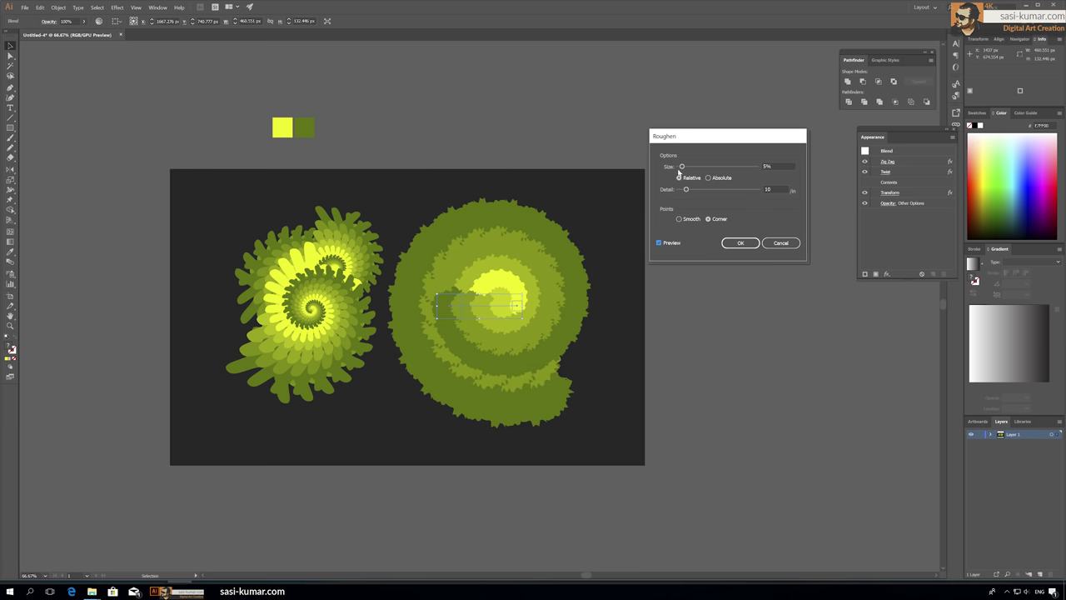
{"action": "mouse_move", "coordinate": [681, 168]}
{"action": "left_mouse_down"}
{"action": "mouse_move", "coordinate": [684, 192]}
{"action": "mouse_move", "coordinate": [679, 167]}
{"action": "left_mouse_up"}
{"action": "left_click", "coordinate": [679, 219]}
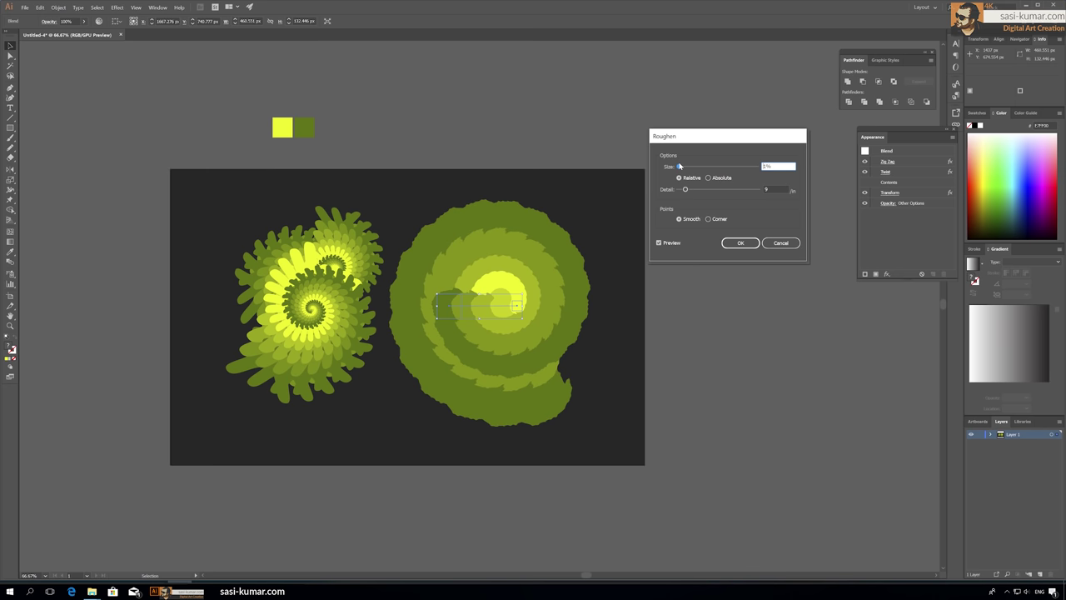
{"action": "left_click", "coordinate": [742, 243]}
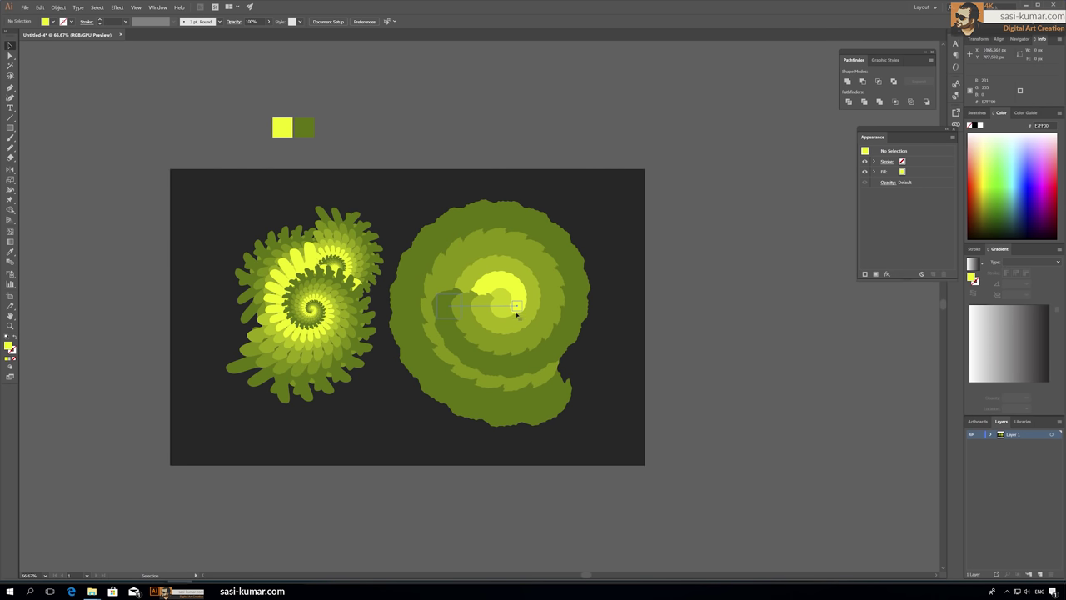
- Expand the roughened spiral's appearance, rotate it about 45°, and rearrange it among the fern spirals
{"action": "left_click", "coordinate": [58, 8]}
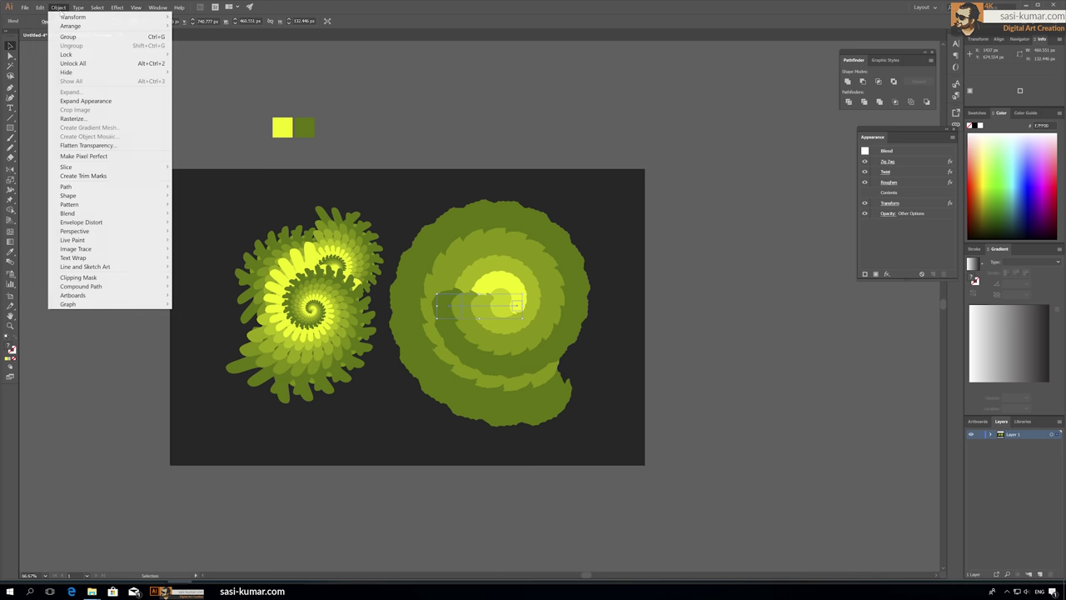
{"action": "left_click", "coordinate": [83, 101]}
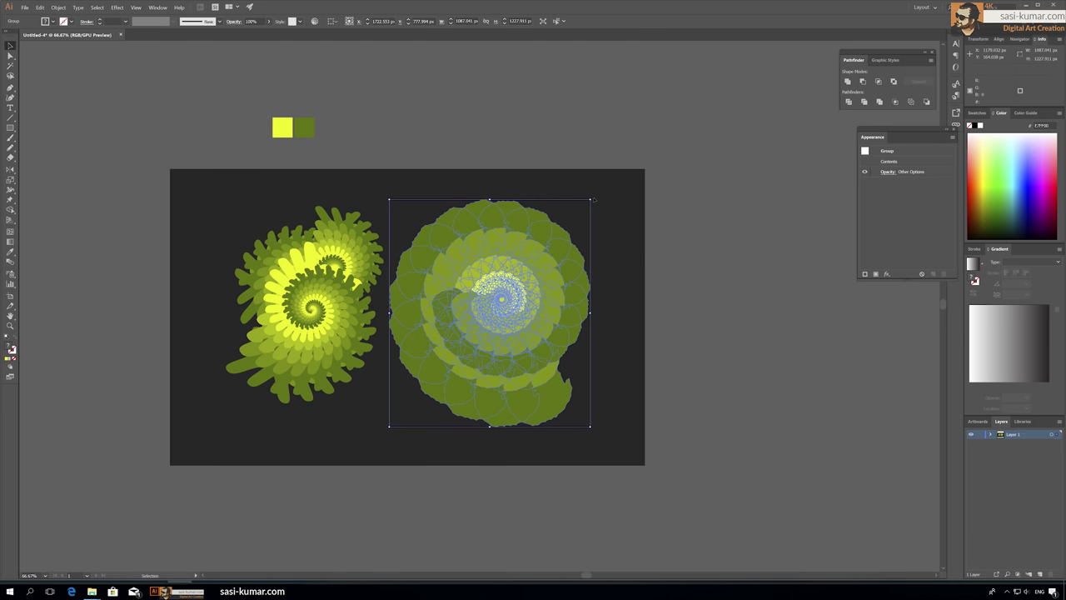
{"action": "mouse_move", "coordinate": [590, 198]}
{"action": "left_mouse_down"}
{"action": "mouse_move", "coordinate": [544, 369]}
{"action": "mouse_move", "coordinate": [437, 356]}
{"action": "mouse_move", "coordinate": [469, 448]}
{"action": "left_mouse_up"}
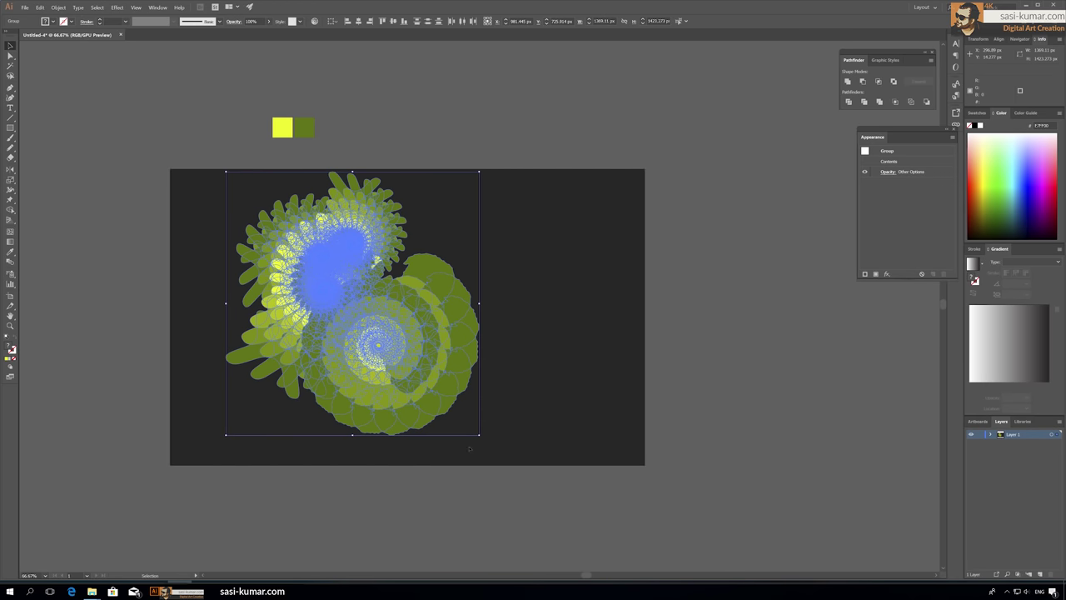
{"action": "left_click_drag", "start_coordinate": [379, 341], "coordinate": [454, 312]}
{"action": "left_click", "coordinate": [476, 133]}
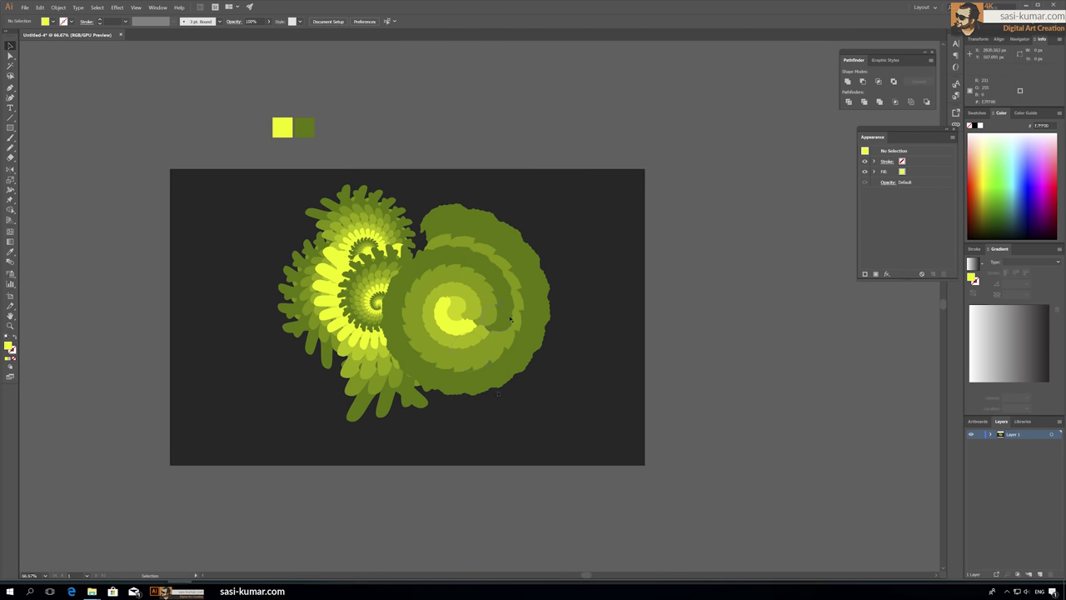
{"action": "left_click_drag", "start_coordinate": [370, 283], "coordinate": [417, 241]}
{"action": "left_click_drag", "start_coordinate": [351, 333], "coordinate": [423, 301]}
- Darken the big spiral's outer green with Recolor Artwork and shift the spiral cluster right
{"action": "left_click", "coordinate": [400, 392]}
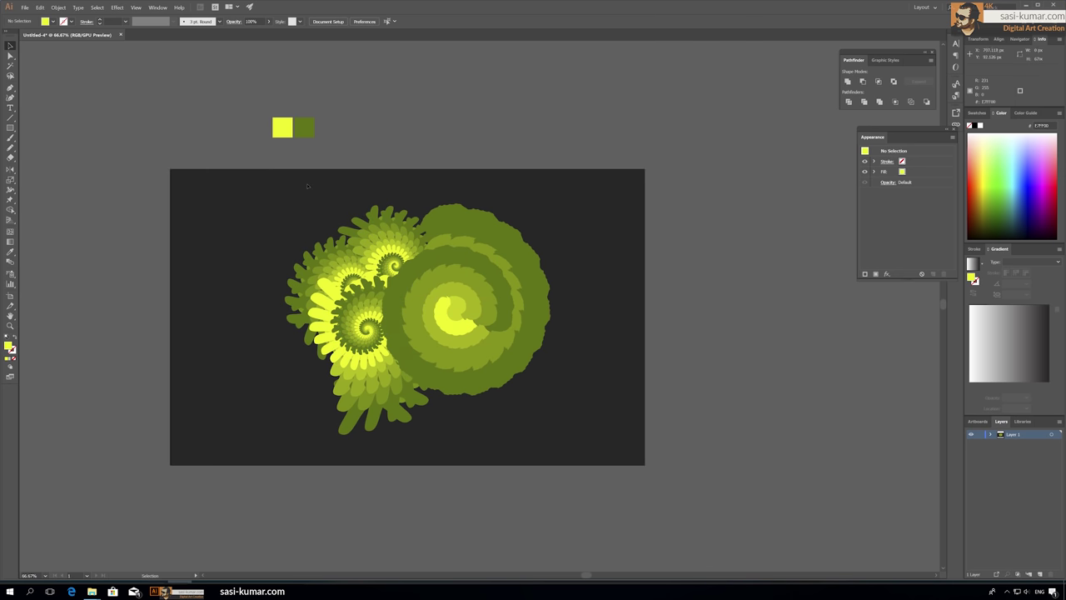
{"action": "left_click_drag", "start_coordinate": [491, 316], "coordinate": [523, 335]}
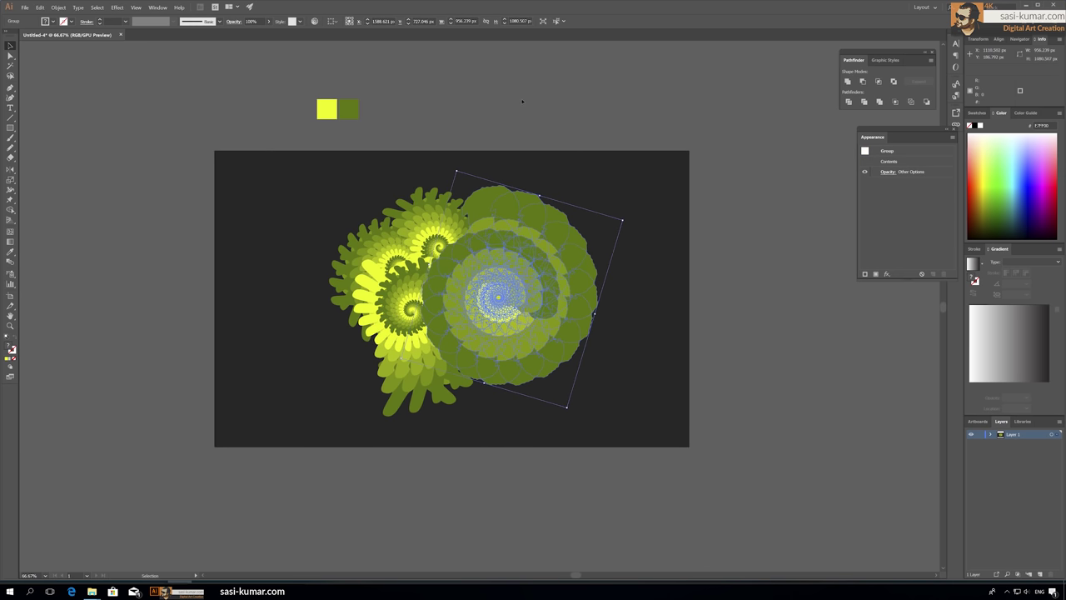
{"action": "left_click", "coordinate": [315, 22]}
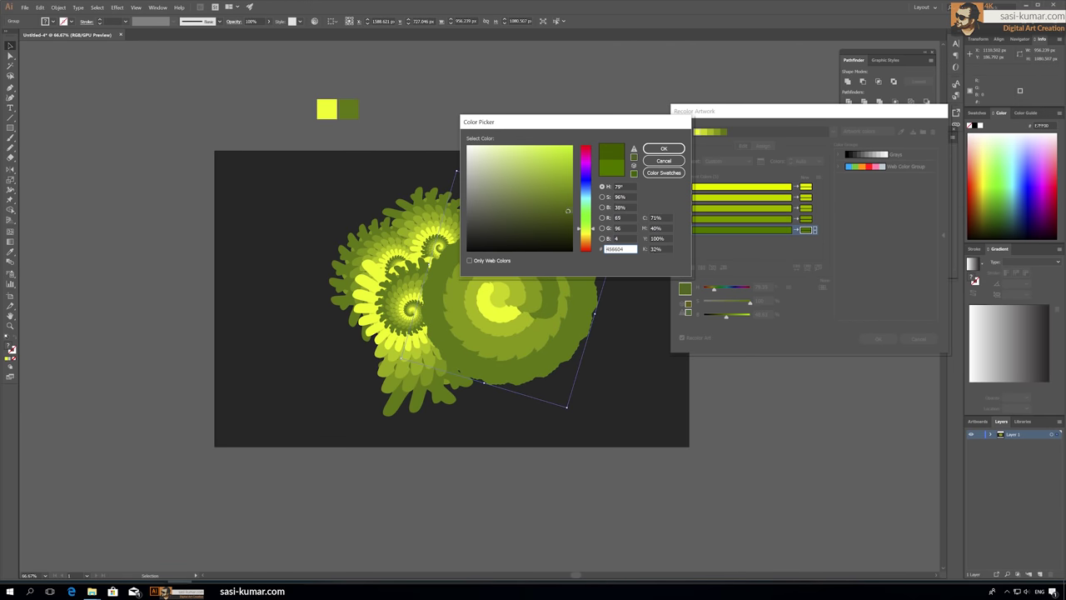
{"action": "left_click", "coordinate": [552, 121]}
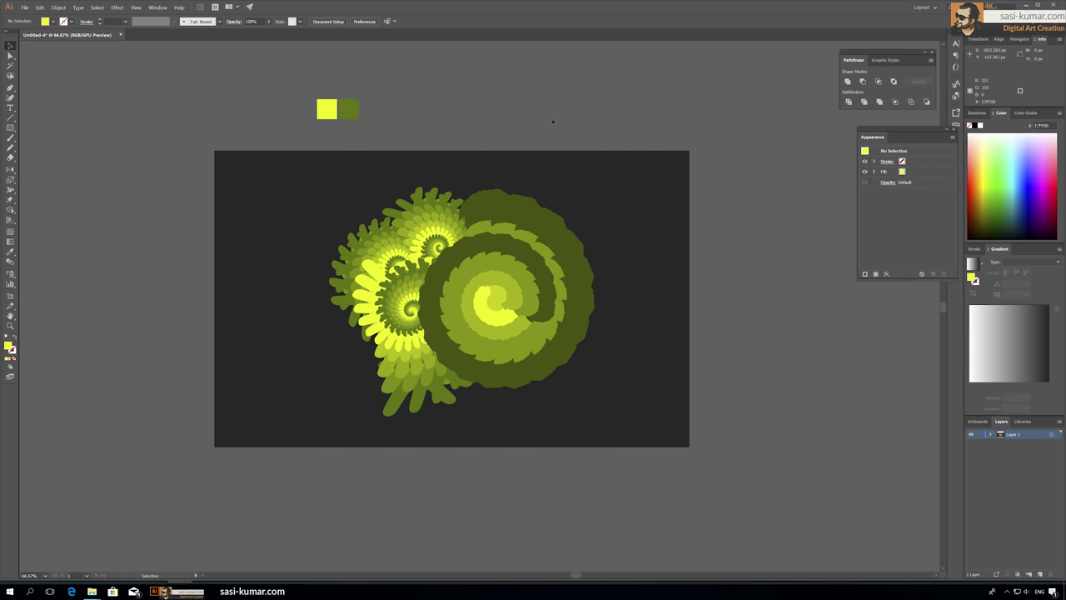
{"action": "key", "text": "ctrl+minus"}
{"action": "left_click_drag", "start_coordinate": [416, 283], "coordinate": [466, 288]}
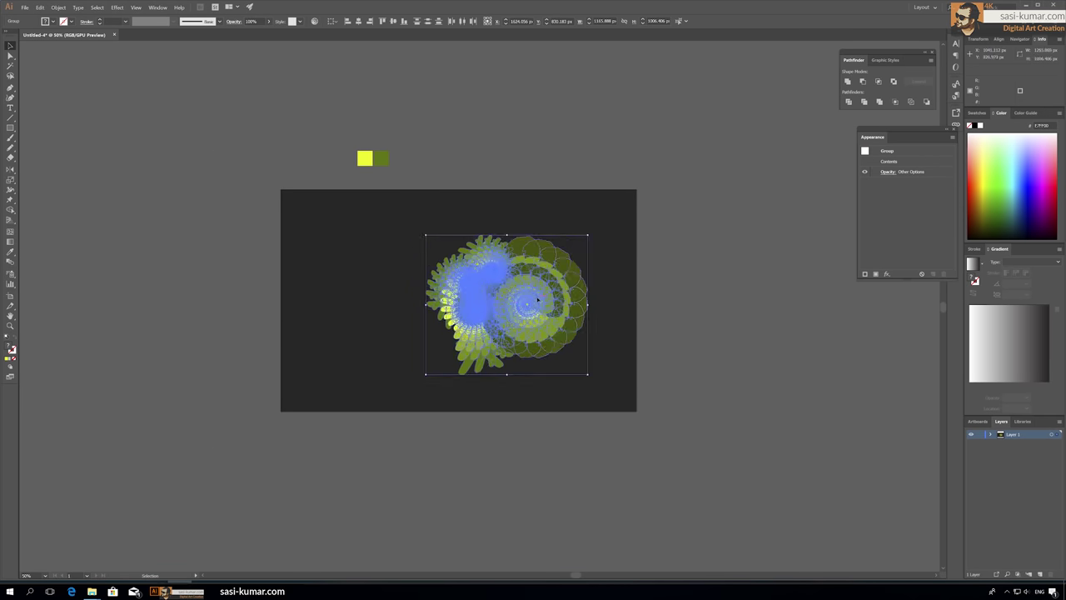
{"action": "left_click", "coordinate": [542, 156]}
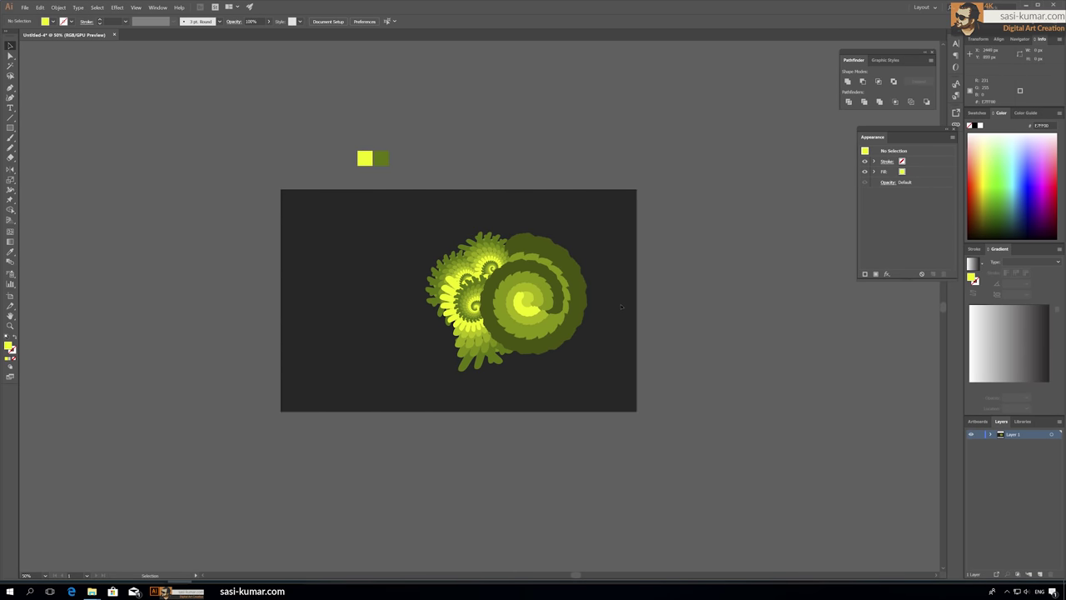
- Draw an irregular yellow outline shape with the Pen tool, swapping fill to stroke
{"action": "left_click", "coordinate": [10, 86]}
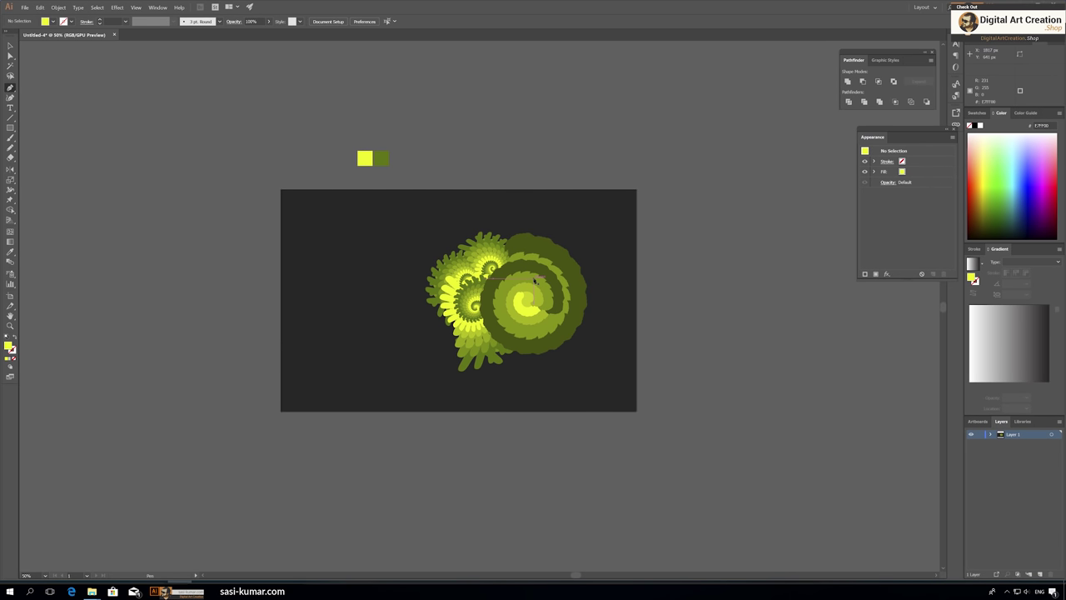
{"action": "left_click", "coordinate": [423, 267]}
{"action": "left_click", "coordinate": [312, 311]}
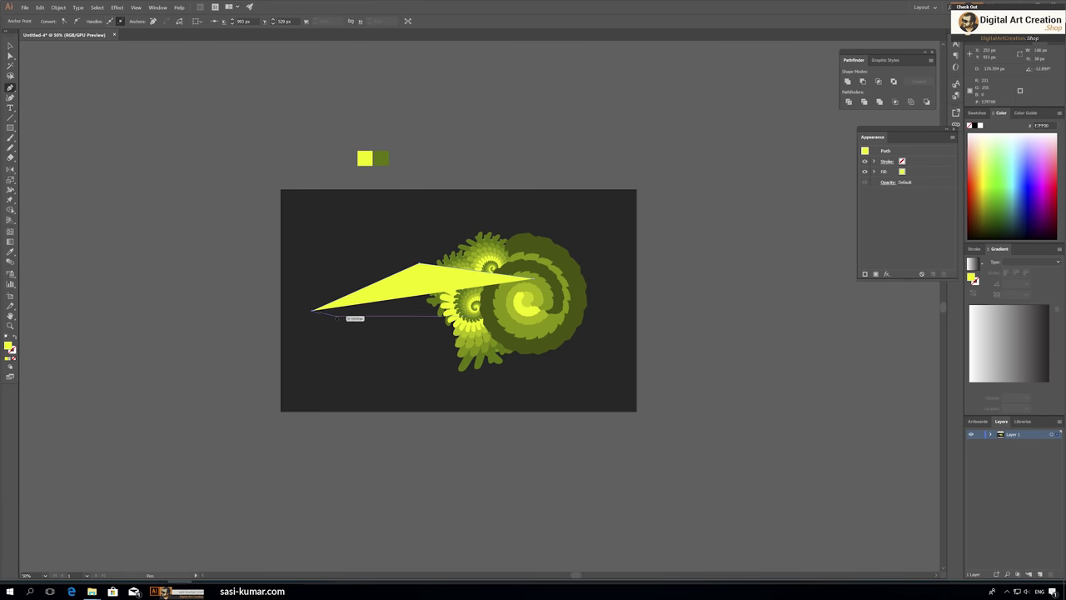
{"action": "left_click", "coordinate": [391, 380]}
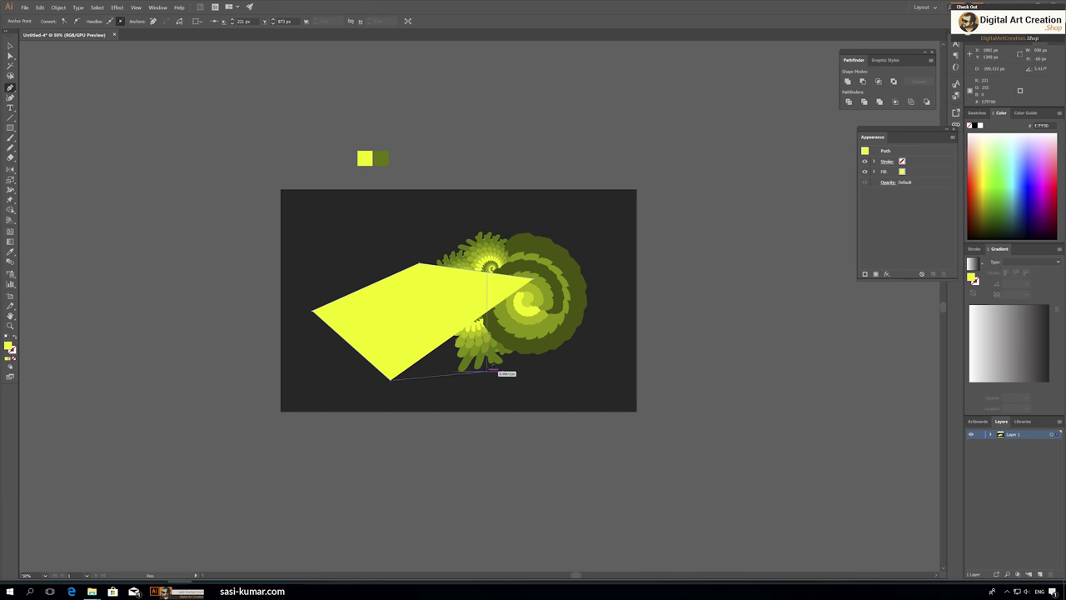
{"action": "left_click", "coordinate": [561, 345]}
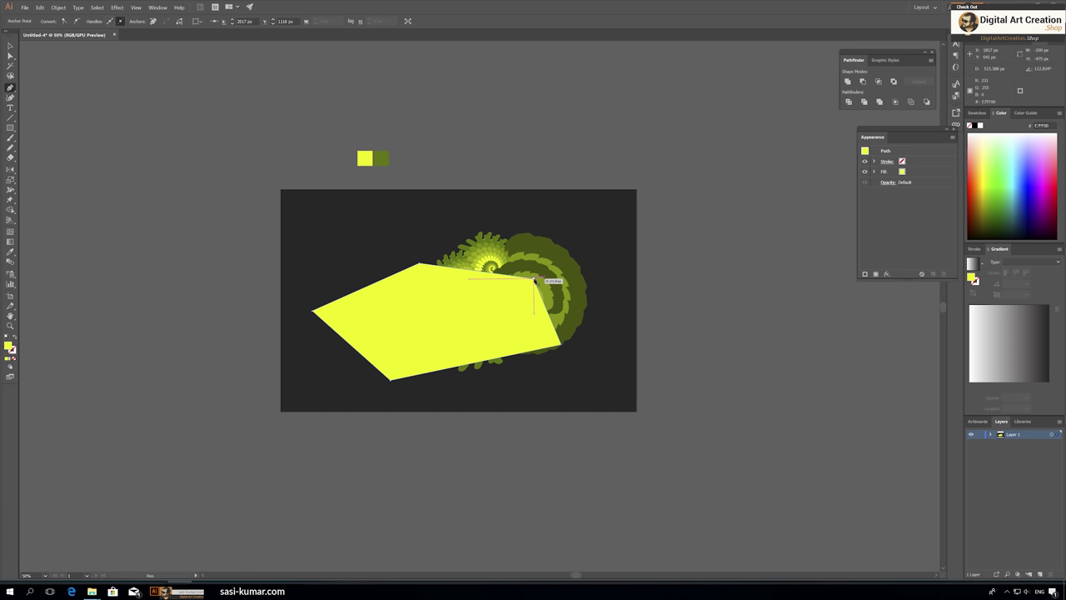
{"action": "left_click", "coordinate": [16, 341]}
- Set the outline's stroke weight to 5 pt
{"action": "key", "text": "v"}
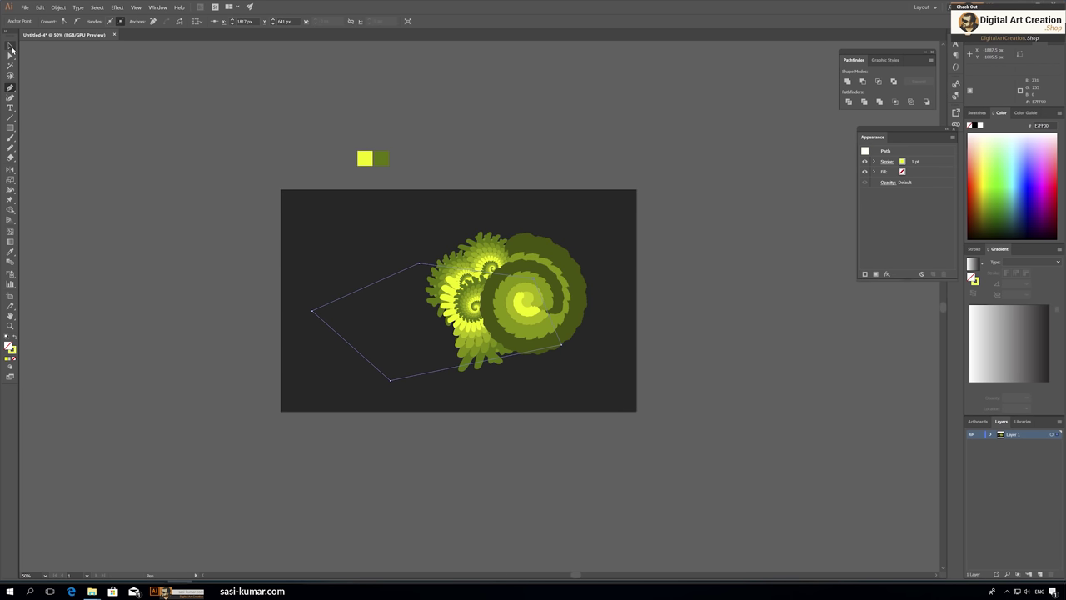
{"action": "left_click", "coordinate": [379, 332]}
{"action": "left_click", "coordinate": [339, 332]}
{"action": "left_click", "coordinate": [106, 20]}
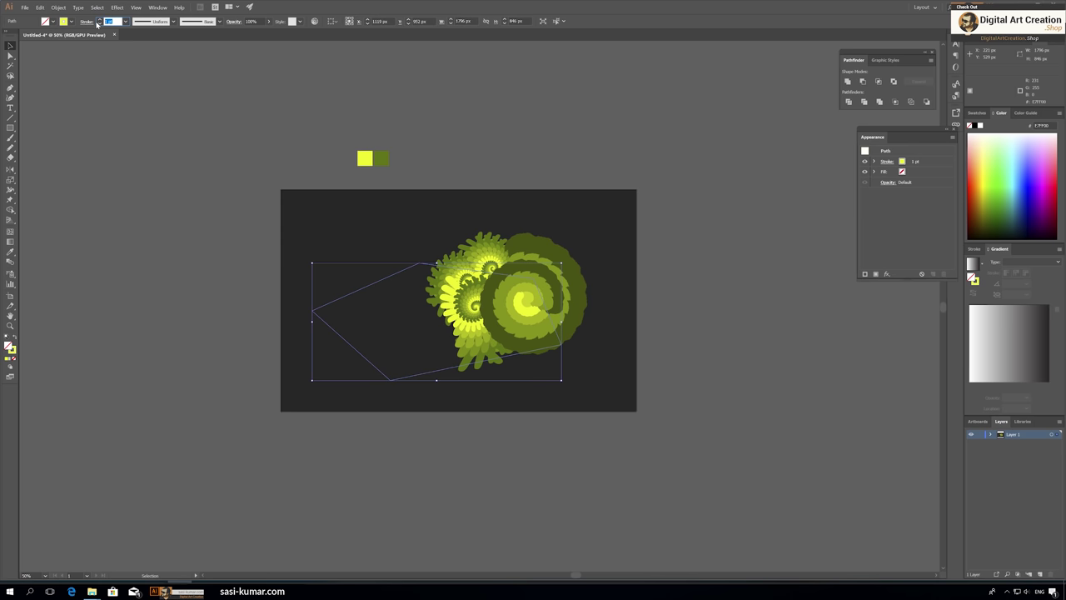
{"action": "type", "text": "5"}
{"action": "key", "text": "Return"}
{"action": "key", "text": "a"}
{"action": "left_click", "coordinate": [313, 311]}
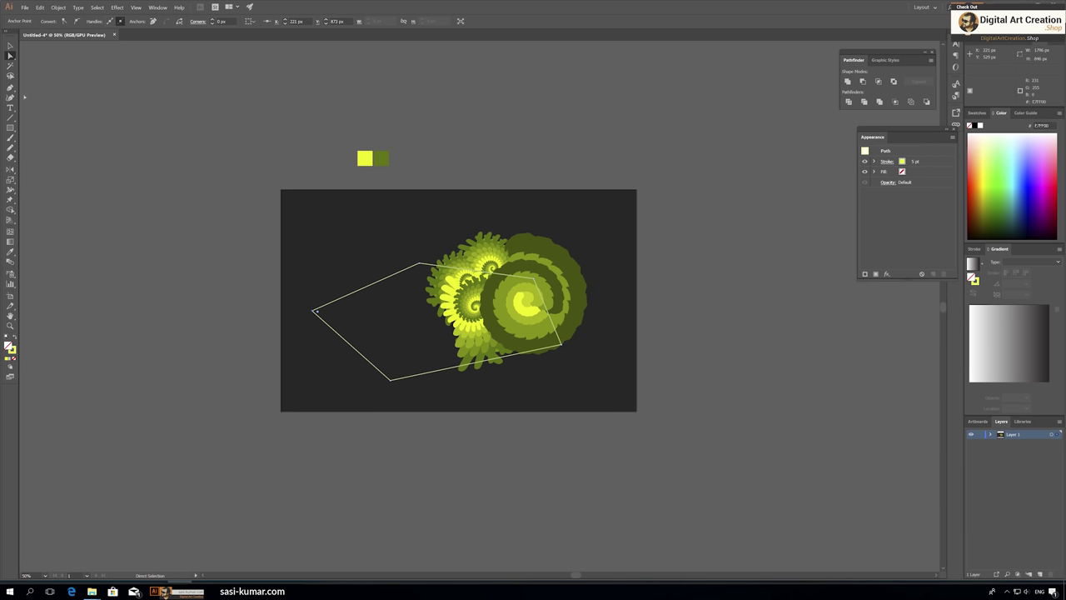
{"action": "left_click_drag", "start_coordinate": [10, 87], "coordinate": [50, 95]}
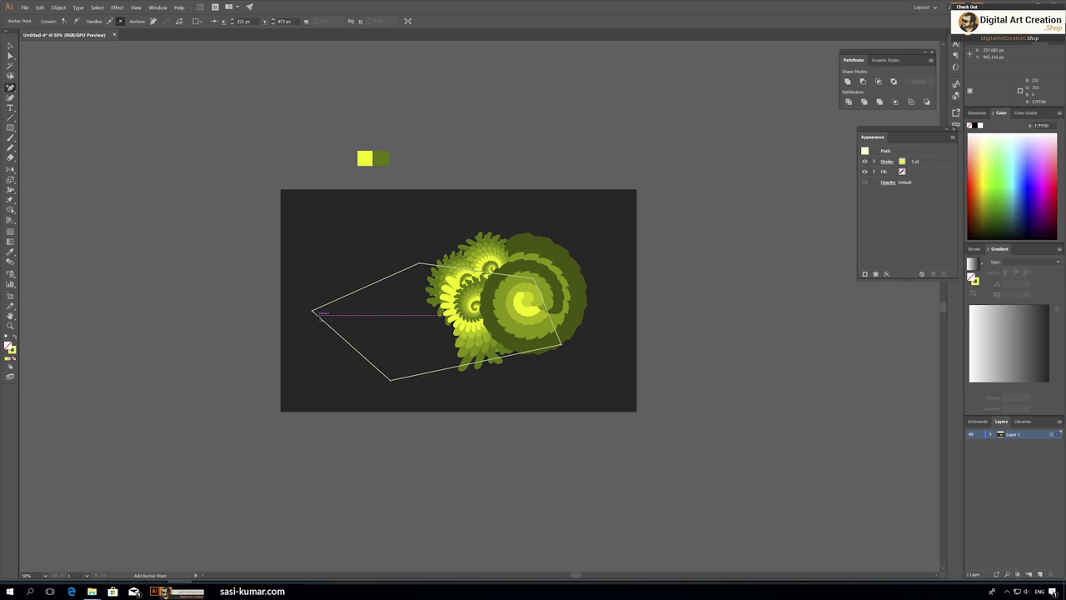
{"action": "left_click", "coordinate": [10, 46]}
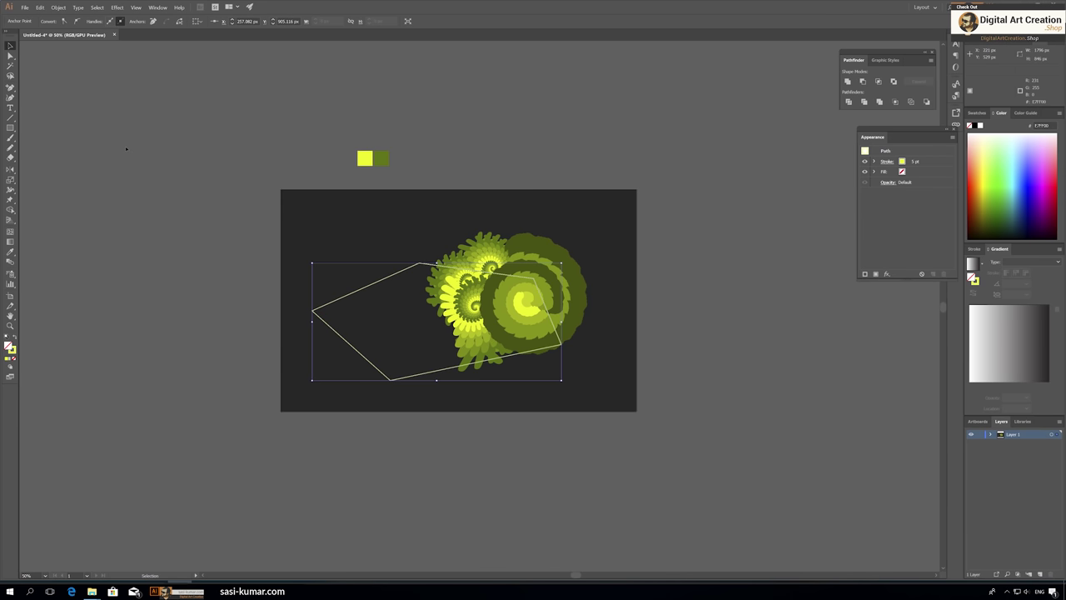
{"action": "left_click", "coordinate": [125, 145]}
- Delete the outline's left corner anchor to open the path
{"action": "key", "text": "ctrl+1"}
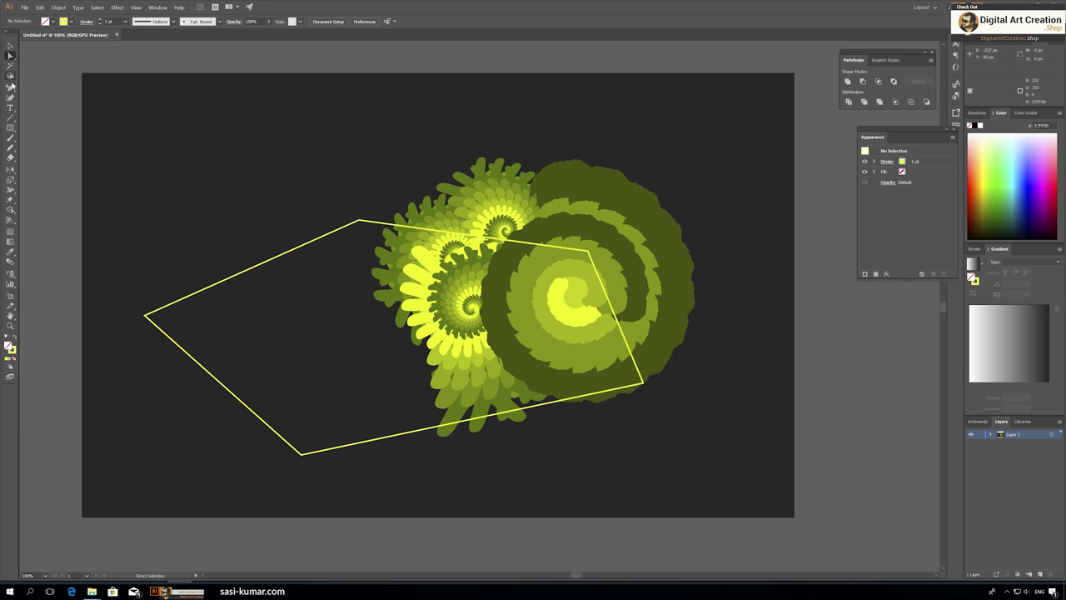
{"action": "left_click_drag", "start_coordinate": [10, 86], "coordinate": [50, 96]}
{"action": "left_click", "coordinate": [164, 309]}
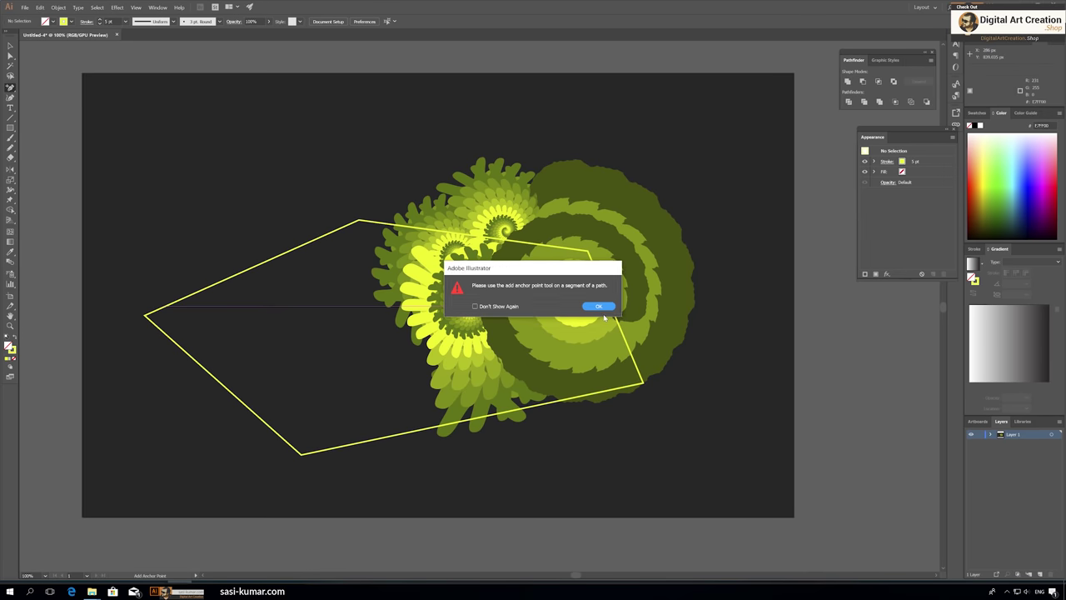
{"action": "key", "text": "Return"}
{"action": "key", "text": "a"}
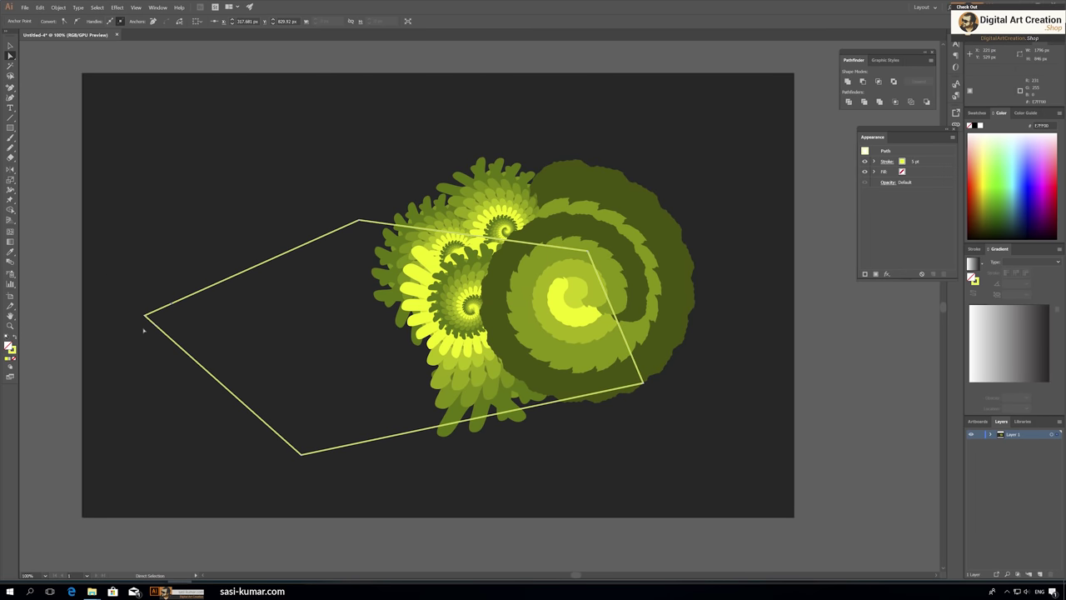
{"action": "left_click", "coordinate": [147, 315]}
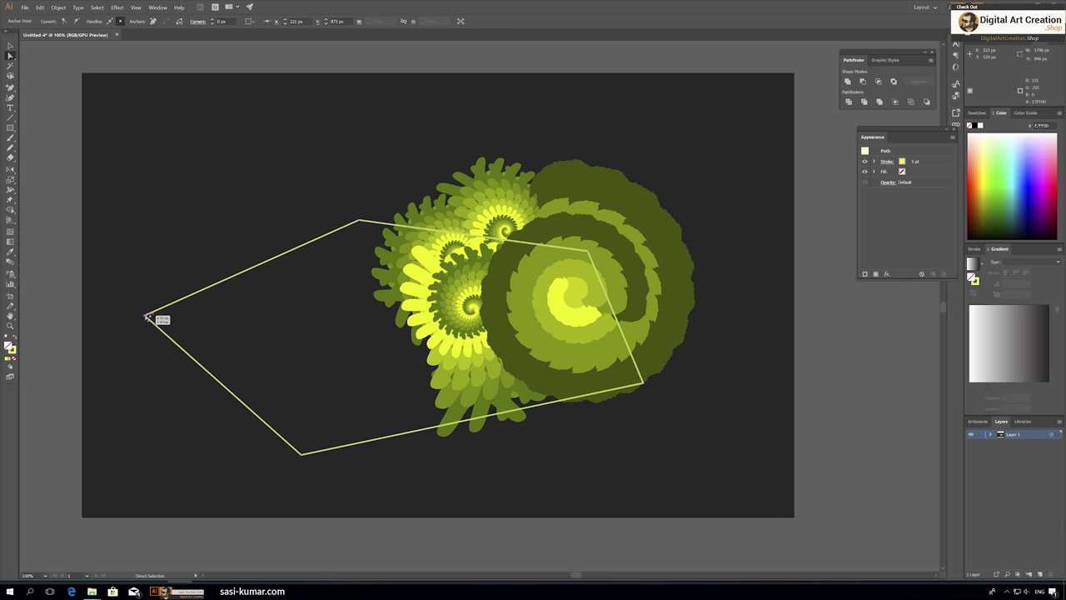
{"action": "key", "text": "Delete"}
{"action": "left_click", "coordinate": [93, 269]}
- Draw a small solid yellow circle near the upper open line end
{"action": "left_click_drag", "start_coordinate": [158, 319], "coordinate": [235, 324]}
{"action": "scroll", "coordinate": [235, 324], "scroll_direction": "up", "scroll_amount": 1}
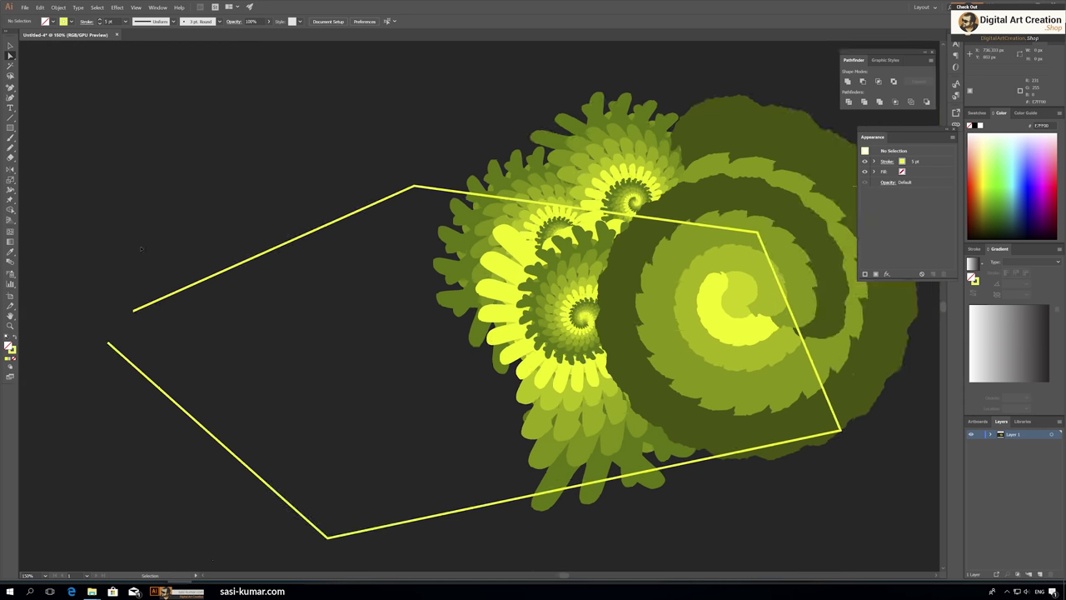
{"action": "scroll", "coordinate": [234, 323], "scroll_direction": "up", "scroll_amount": 1}
{"action": "left_click", "coordinate": [10, 127]}
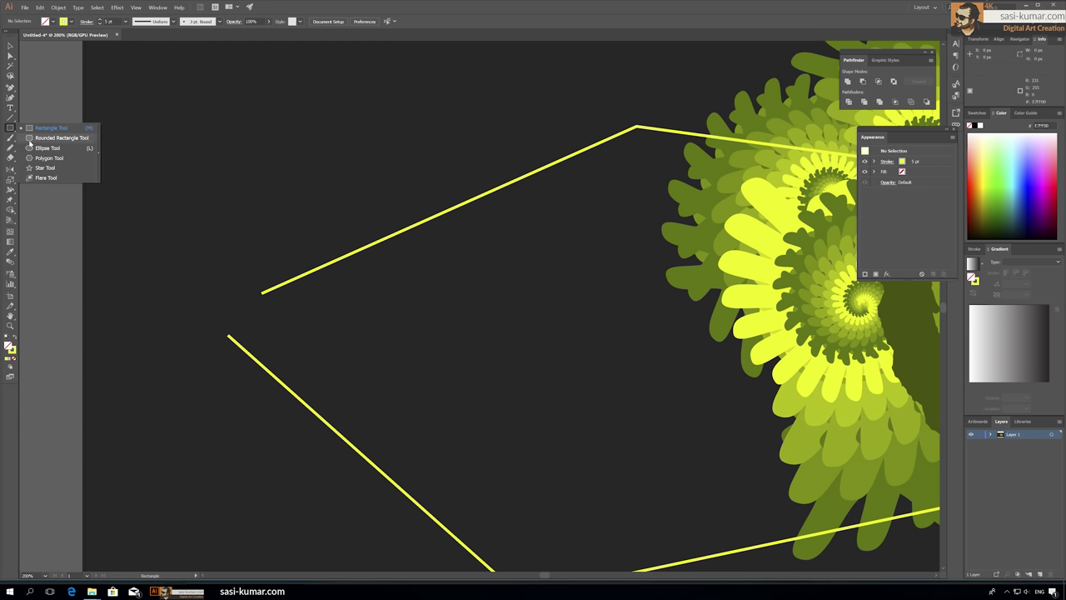
{"action": "key", "text": "l"}
{"action": "mouse_move", "coordinate": [260, 292]}
{"action": "left_mouse_down"}
{"action": "mouse_move", "coordinate": [278, 310]}
{"action": "mouse_move", "coordinate": [263, 294]}
{"action": "mouse_move", "coordinate": [228, 333]}
{"action": "mouse_move", "coordinate": [261, 294]}
{"action": "left_mouse_up"}
{"action": "left_click", "coordinate": [15, 337]}
{"action": "key", "text": "v"}
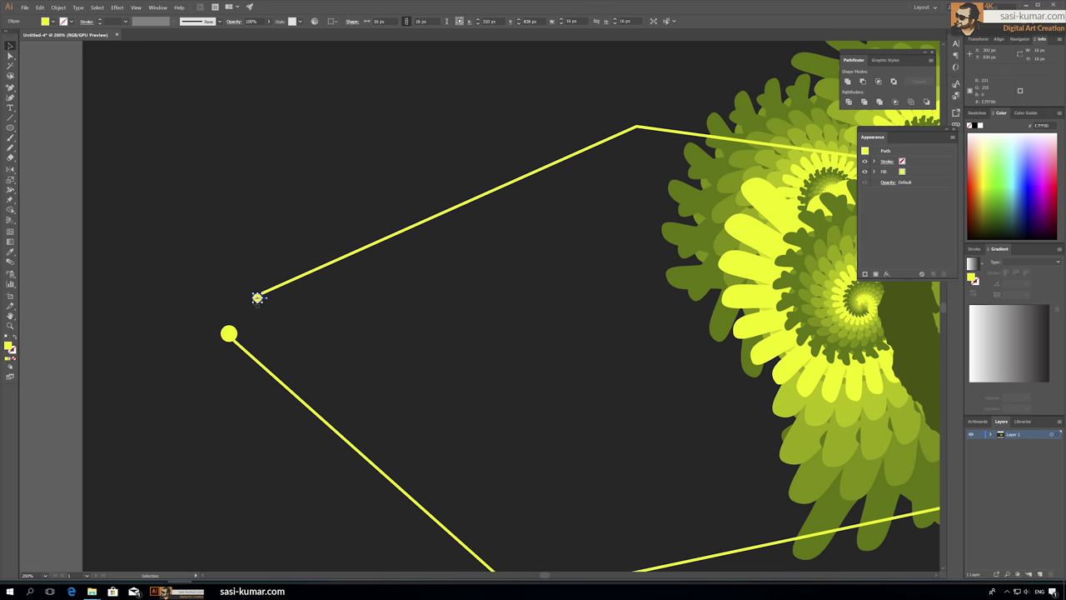
- Snap the dot onto the upper line end and shrink the lower end's dot to match
{"action": "key", "text": "ctrl+plus"}
{"action": "key", "text": "ctrl+plus"}
{"action": "key", "text": "ctrl+plus"}
{"action": "key", "text": "ctrl+plus"}
{"action": "key", "text": "ctrl+plus"}
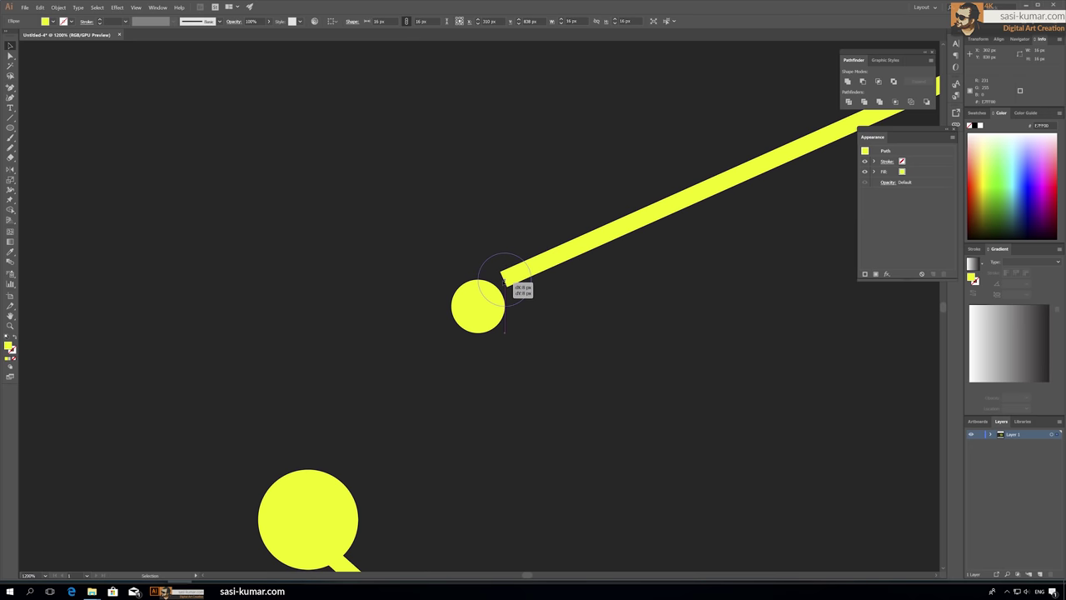
{"action": "left_click_drag", "start_coordinate": [487, 303], "coordinate": [511, 273]}
{"action": "mouse_move", "coordinate": [307, 499]}
{"action": "left_mouse_down"}
{"action": "mouse_move", "coordinate": [391, 328]}
{"action": "mouse_move", "coordinate": [397, 352]}
{"action": "left_mouse_up"}
{"action": "left_click", "coordinate": [391, 333]}
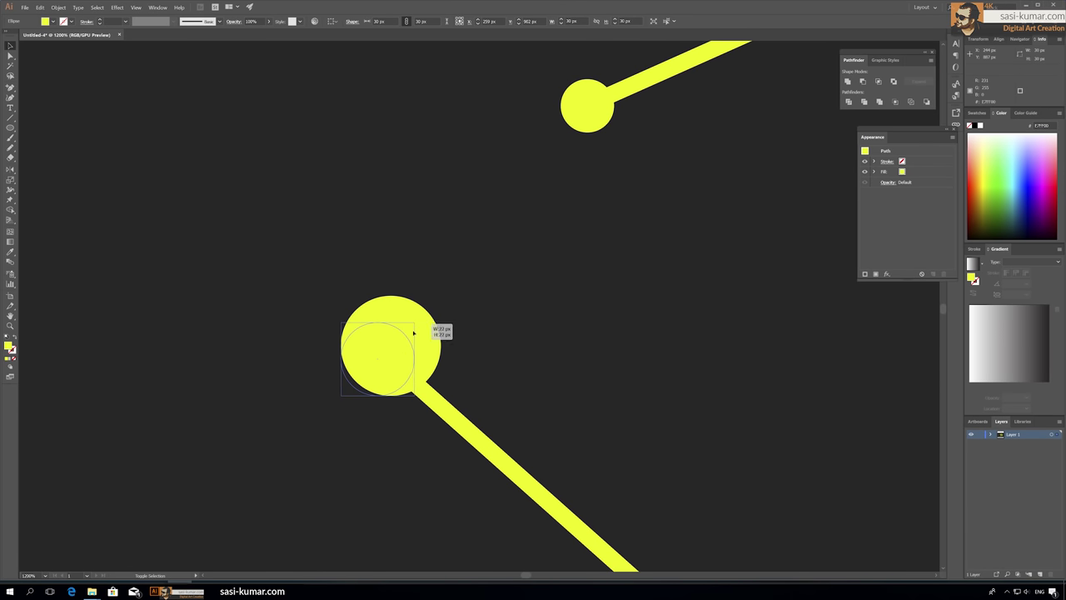
{"action": "key", "text": "ctrl+minus"}
{"action": "key", "text": "ctrl+minus"}
{"action": "key", "text": "ctrl+minus"}
{"action": "left_click", "coordinate": [398, 353]}
{"action": "key", "text": "ctrl+1"}
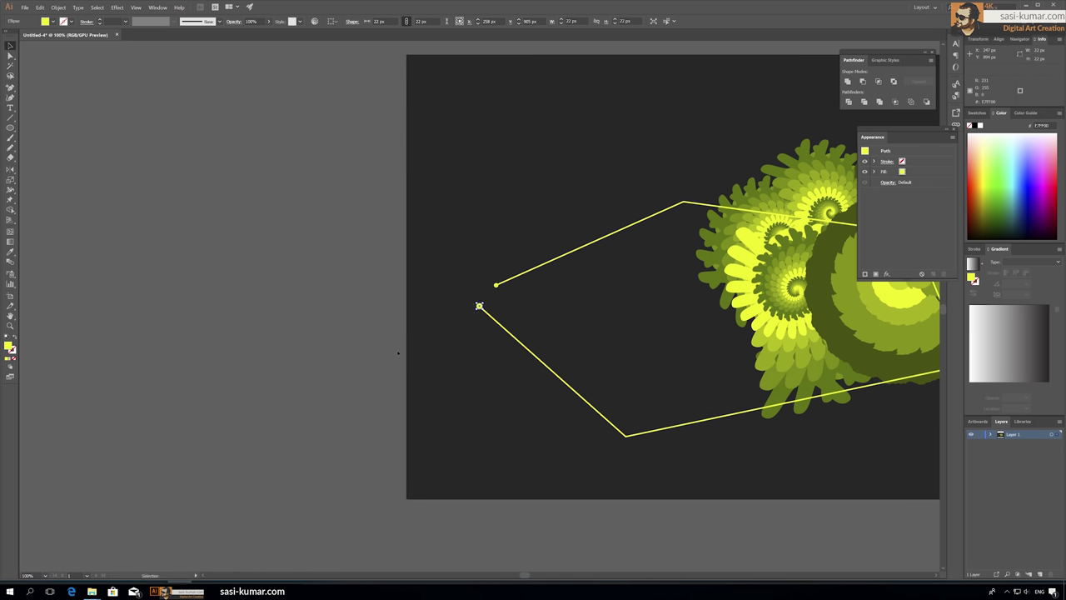
{"action": "key", "text": "ctrl+0"}
{"action": "left_click", "coordinate": [376, 325]}
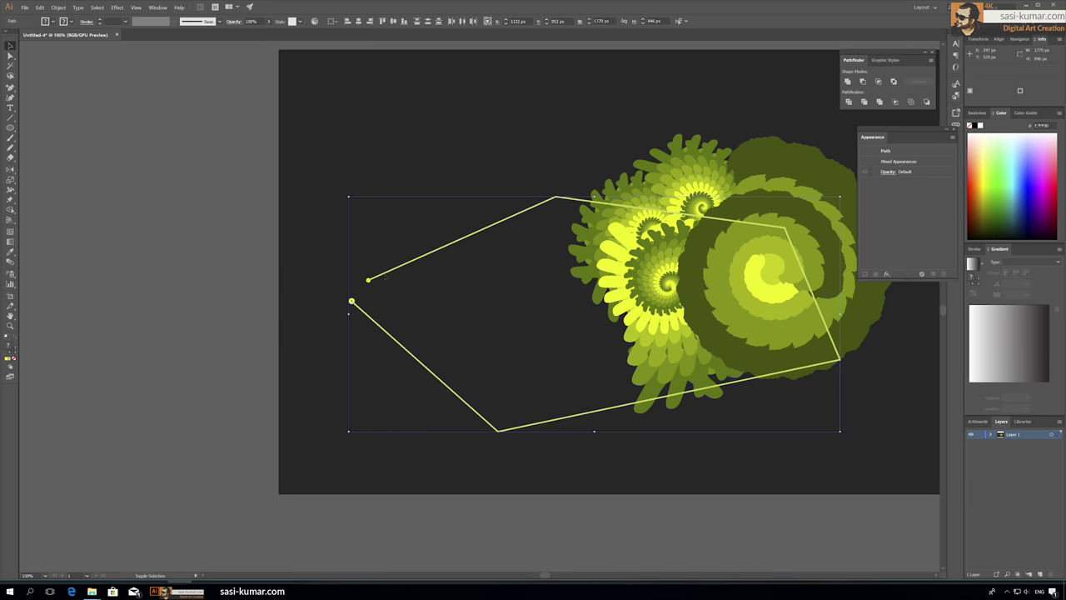
- Group the yellow line with its two end dots
{"action": "left_click", "coordinate": [59, 8]}
{"action": "left_click", "coordinate": [71, 36]}
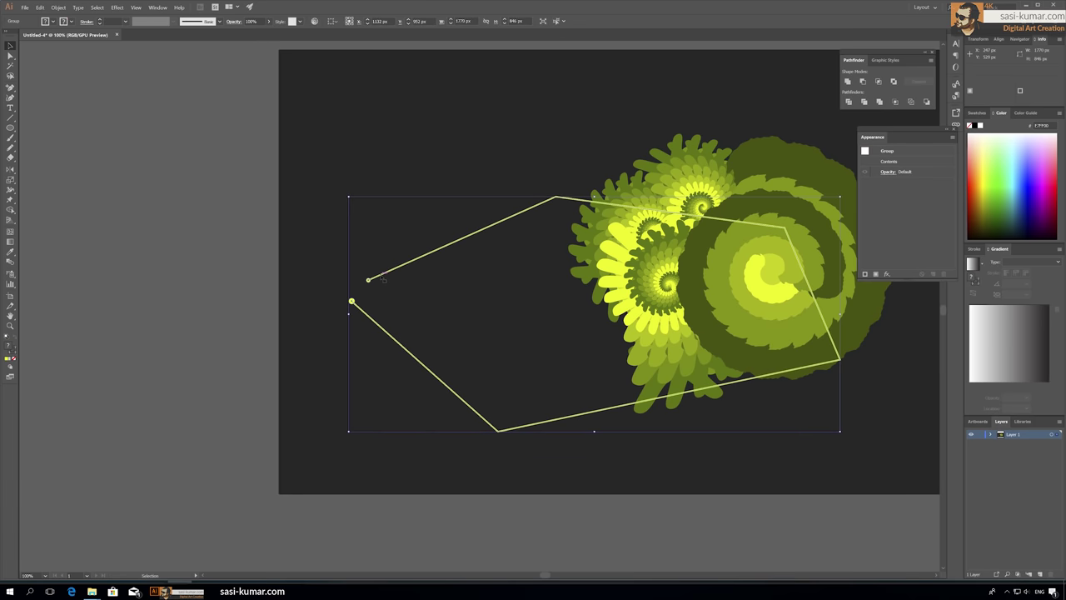
{"action": "key", "text": "ctrl+minus"}
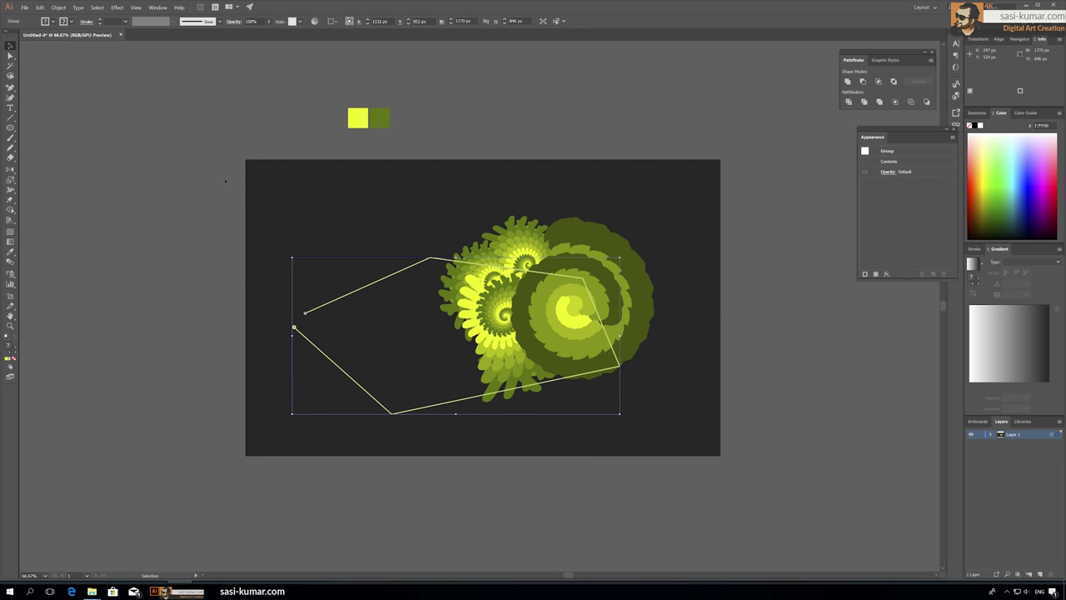
- Add a Transform effect with Preview, rotating the copies and scaling them about 62% by 112%
{"action": "left_click", "coordinate": [117, 7]}
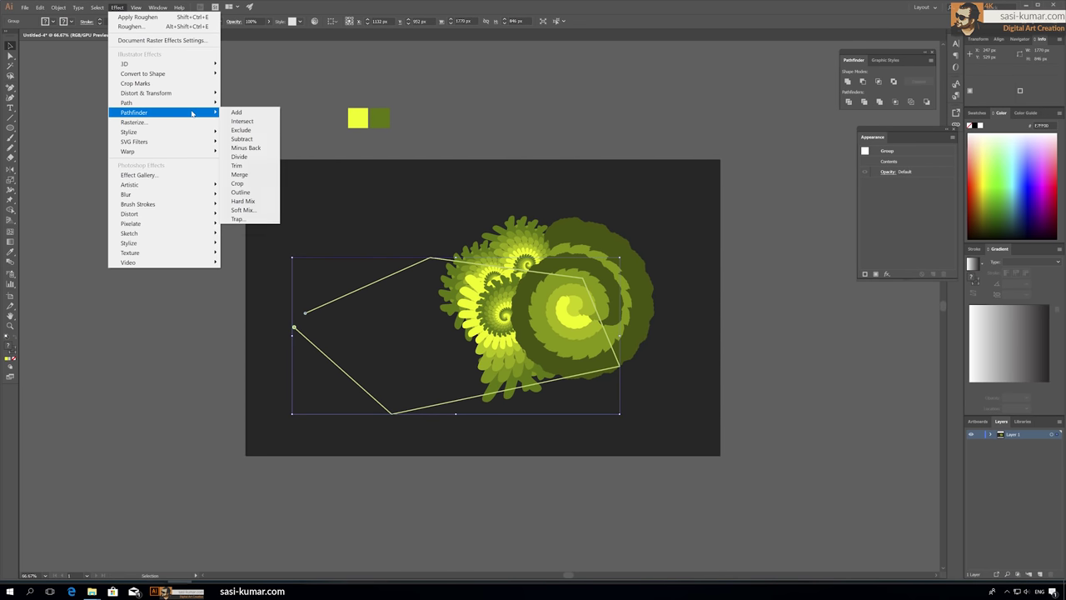
{"action": "mouse_move", "coordinate": [146, 92]}
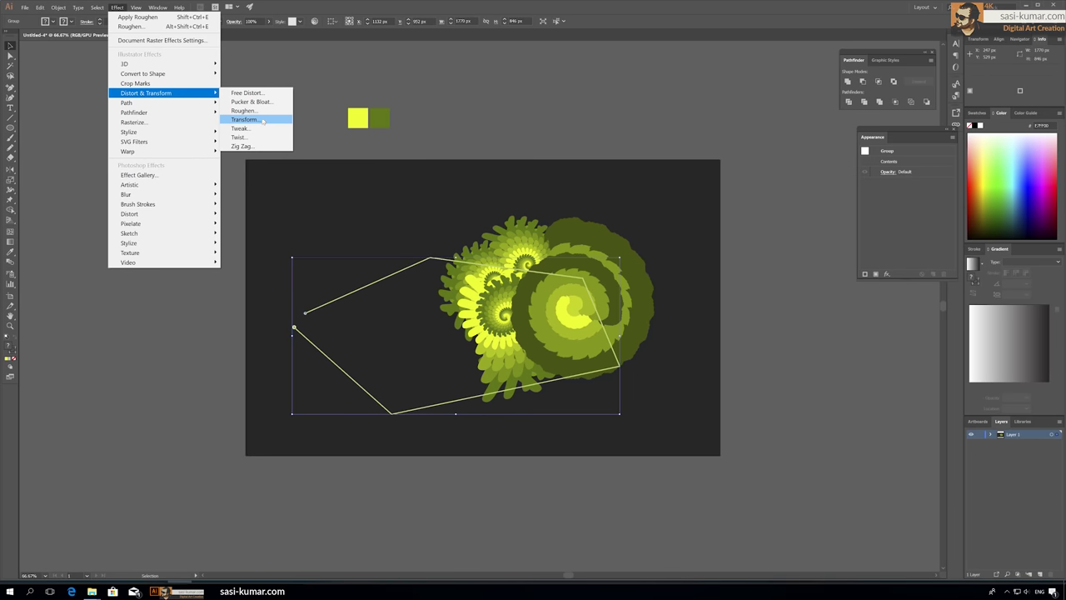
{"action": "left_click", "coordinate": [263, 119]}
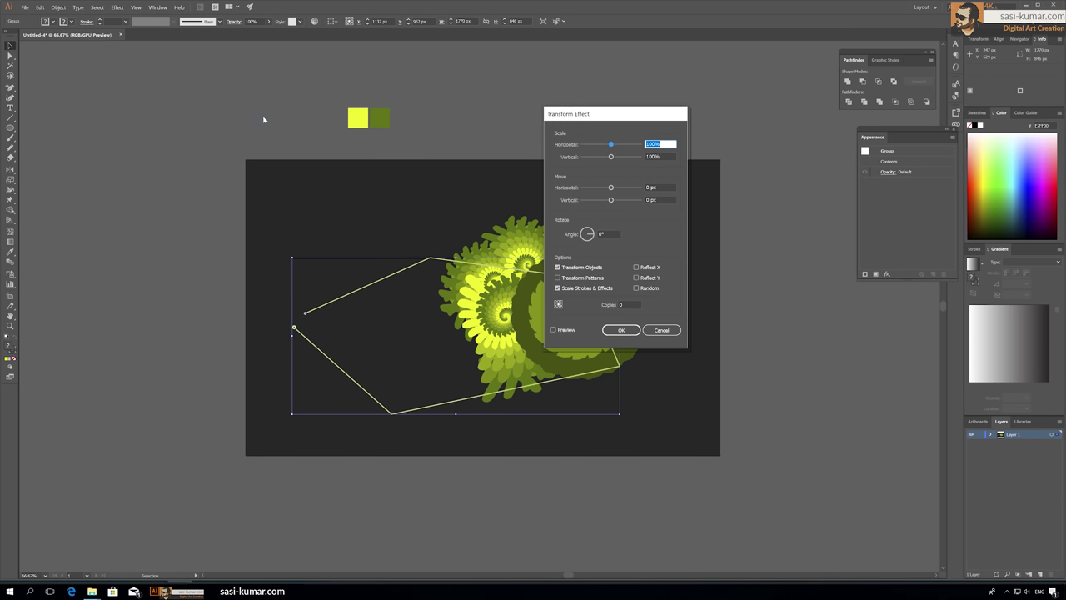
{"action": "left_click", "coordinate": [560, 331]}
{"action": "double_click", "coordinate": [620, 304]}
{"action": "type", "text": "10"}
{"action": "left_click_drag", "start_coordinate": [586, 234], "coordinate": [589, 234]}
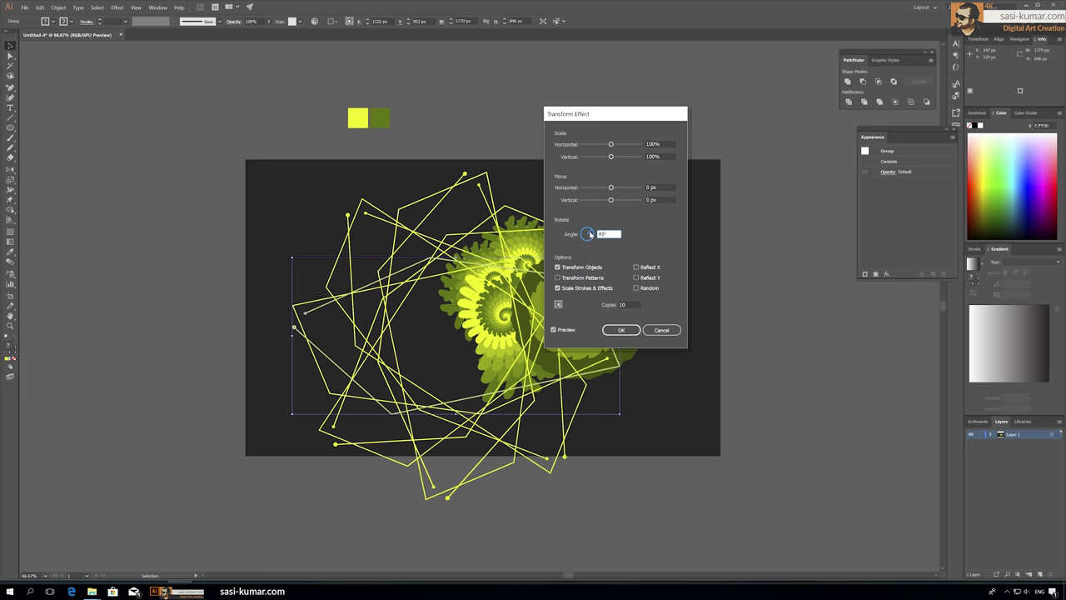
{"action": "left_click_drag", "start_coordinate": [611, 145], "coordinate": [604, 147]}
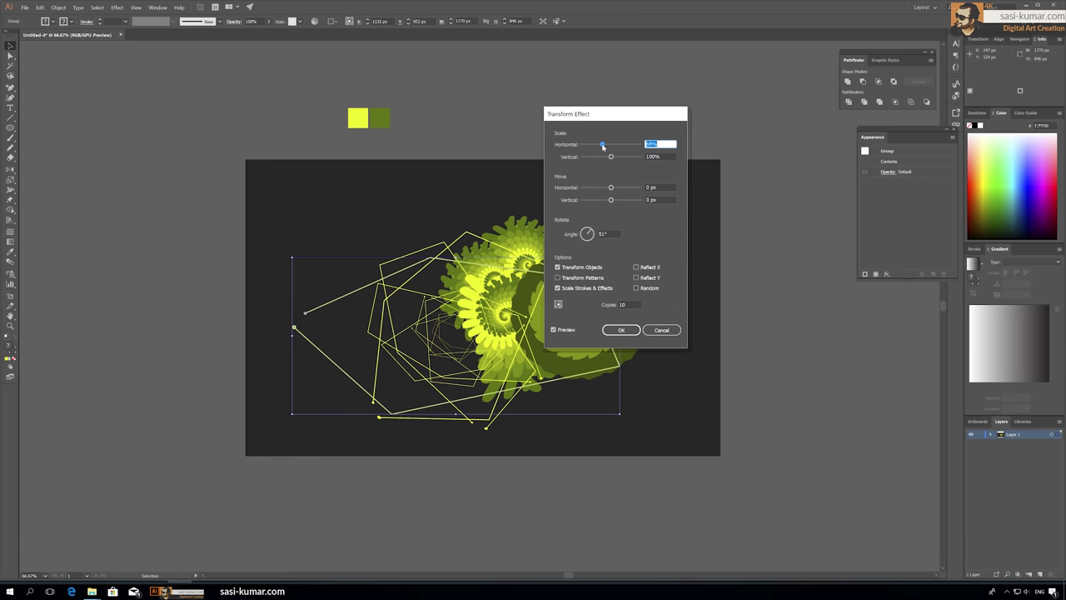
{"action": "left_click", "coordinate": [557, 288]}
{"action": "left_click_drag", "start_coordinate": [616, 163], "coordinate": [619, 162]}
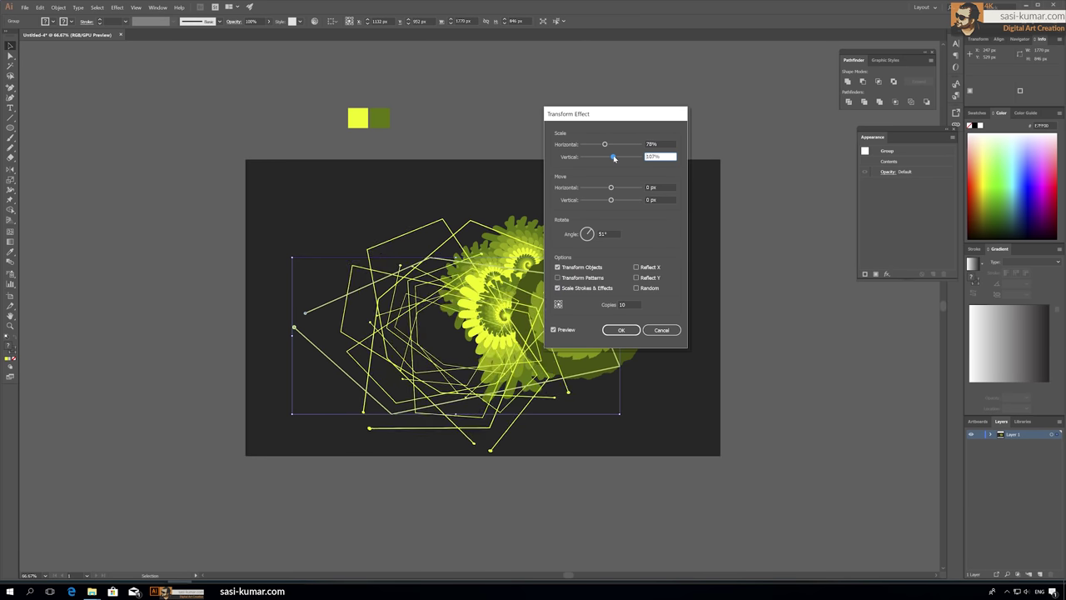
- Finalise the Transform at 78° rotation, 15 copies and 64%/111% scale, then apply it
{"action": "left_click", "coordinate": [588, 233]}
{"action": "left_click_drag", "start_coordinate": [588, 233], "coordinate": [589, 234]}
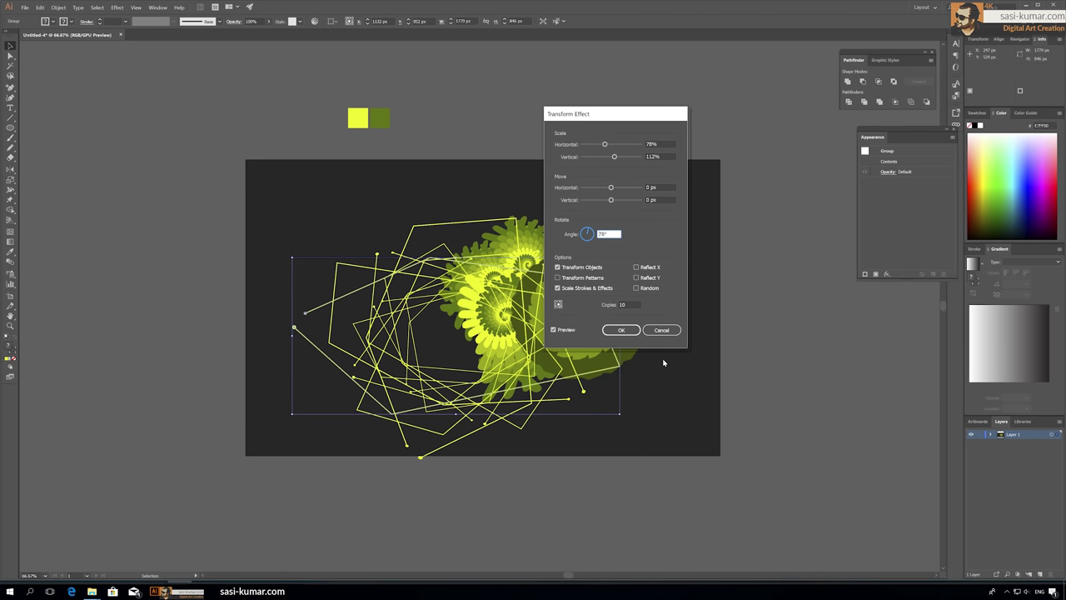
{"action": "left_click_drag", "start_coordinate": [635, 304], "coordinate": [614, 307]}
{"action": "type", "text": "20"}
{"action": "left_click", "coordinate": [659, 199]}
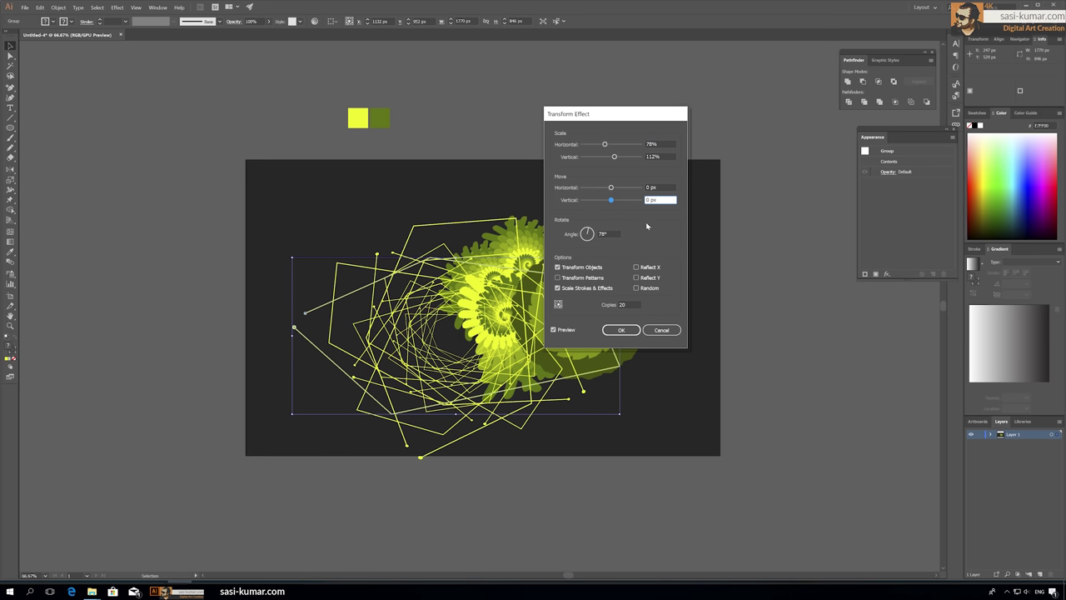
{"action": "left_click", "coordinate": [610, 306]}
{"action": "type", "text": "15"}
{"action": "left_click_drag", "start_coordinate": [605, 144], "coordinate": [601, 145]}
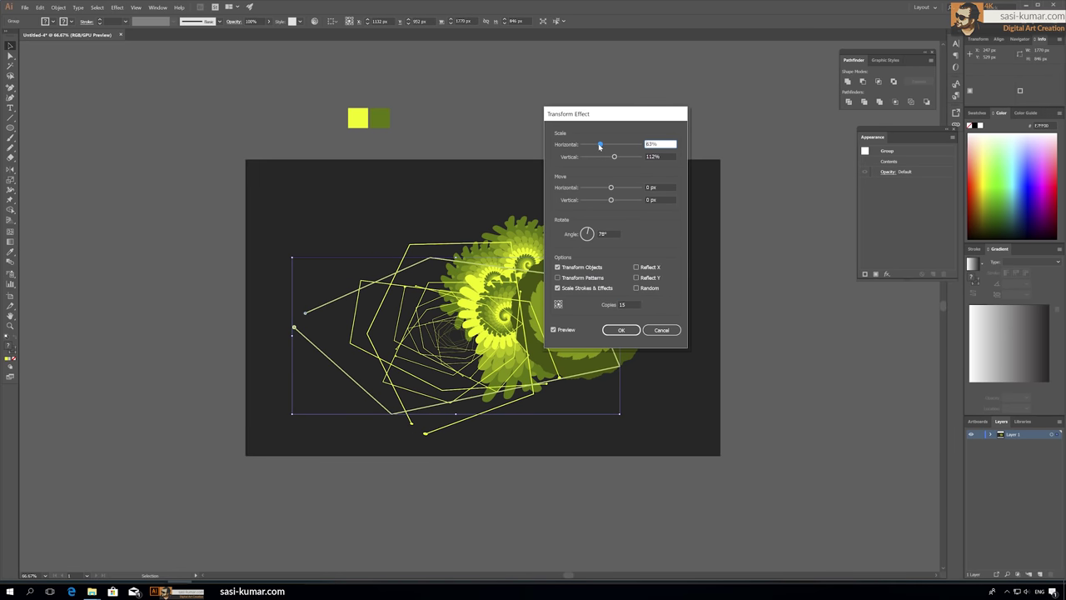
{"action": "left_click_drag", "start_coordinate": [602, 144], "coordinate": [599, 144]}
{"action": "left_click", "coordinate": [614, 157]}
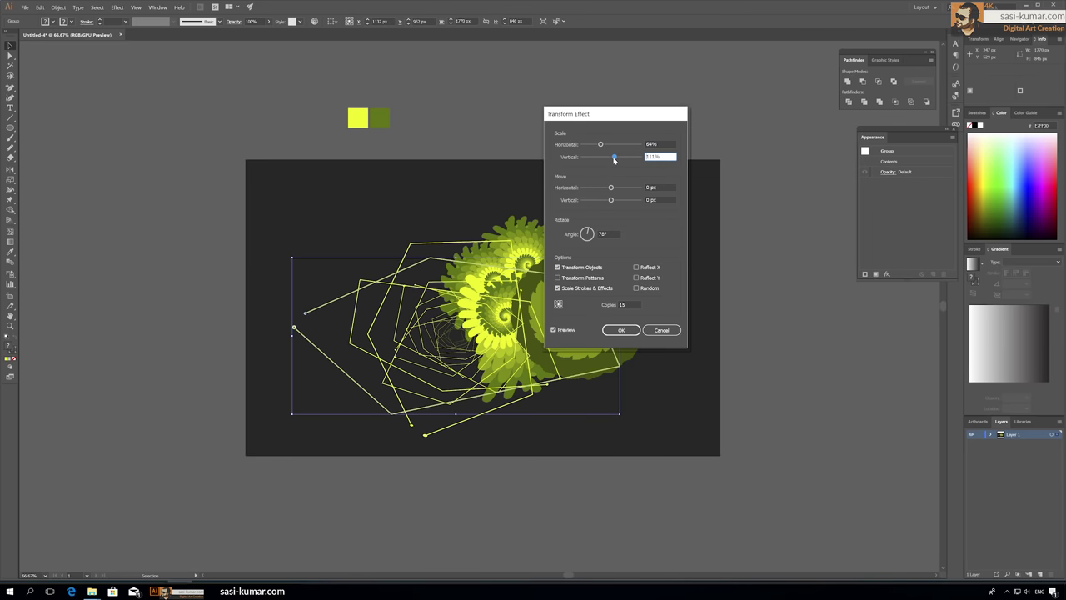
{"action": "left_click", "coordinate": [620, 329]}
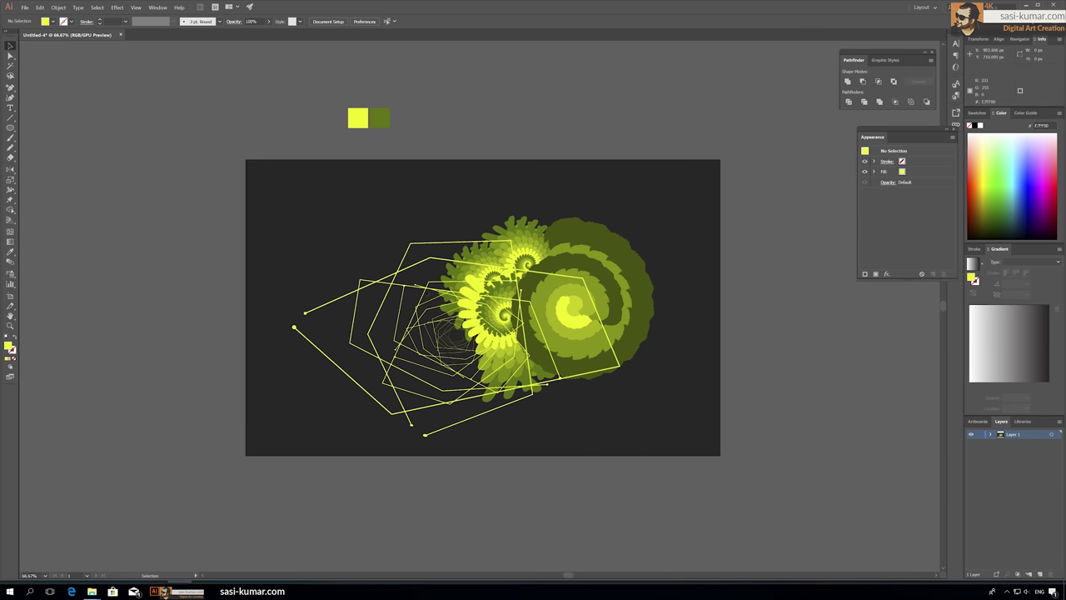
- Nudge the yellow burst, bring the dark green spiral to front, then rotate and enlarge it
{"action": "left_click_drag", "start_coordinate": [491, 267], "coordinate": [498, 244]}
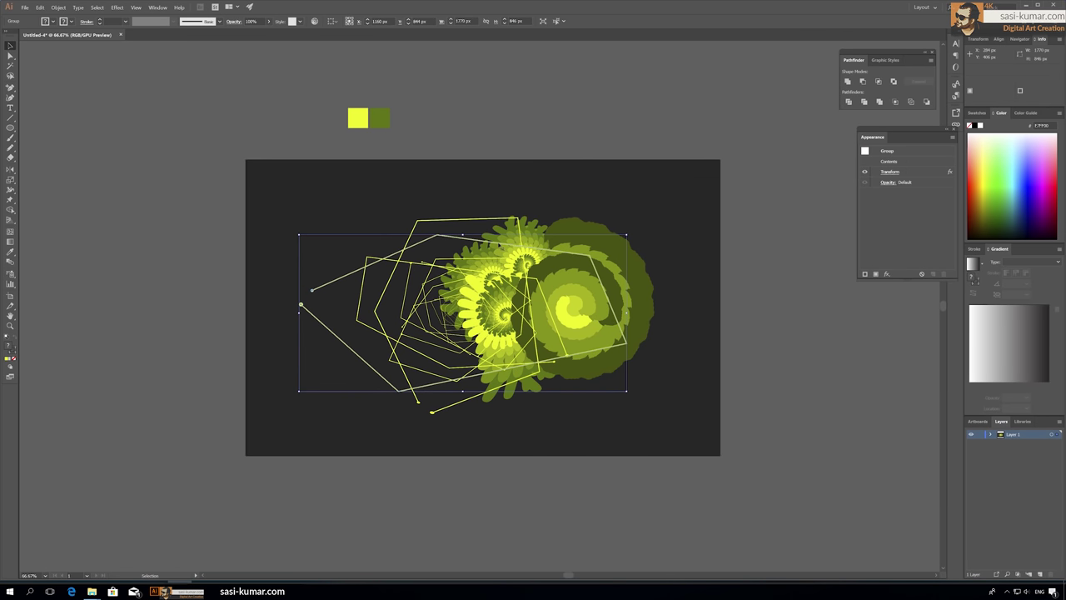
{"action": "left_click", "coordinate": [630, 274]}
{"action": "right_click", "coordinate": [630, 275]}
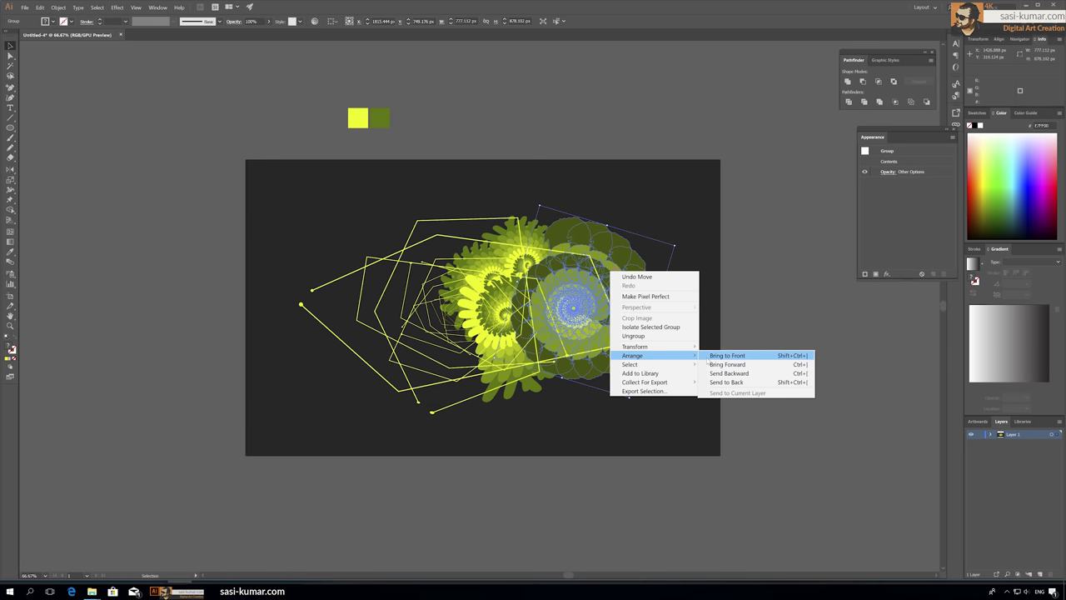
{"action": "left_click", "coordinate": [737, 352]}
{"action": "left_click", "coordinate": [613, 326]}
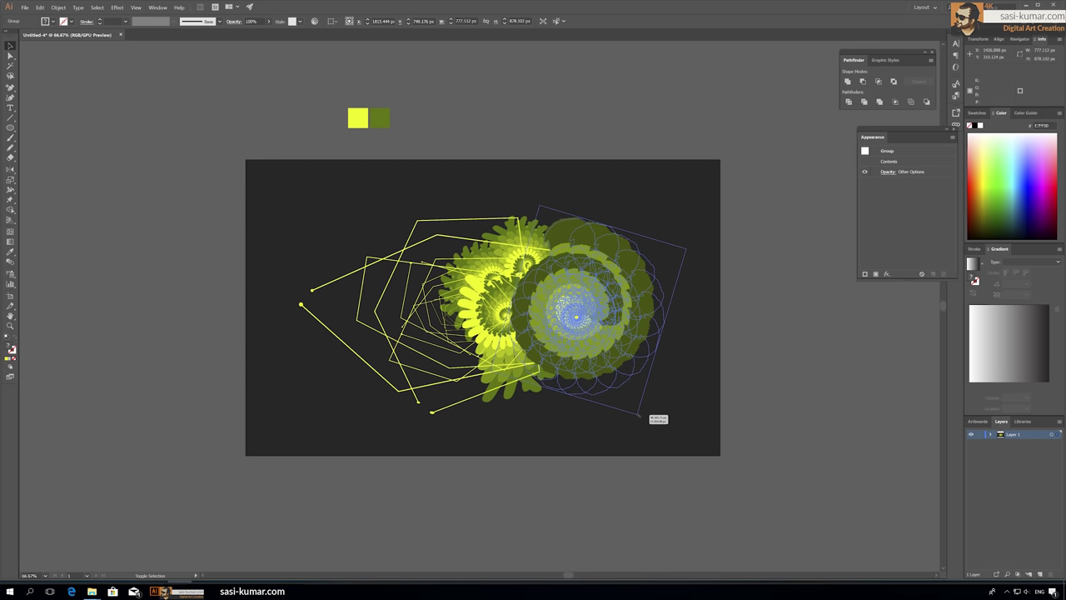
{"action": "left_click_drag", "start_coordinate": [666, 398], "coordinate": [604, 261]}
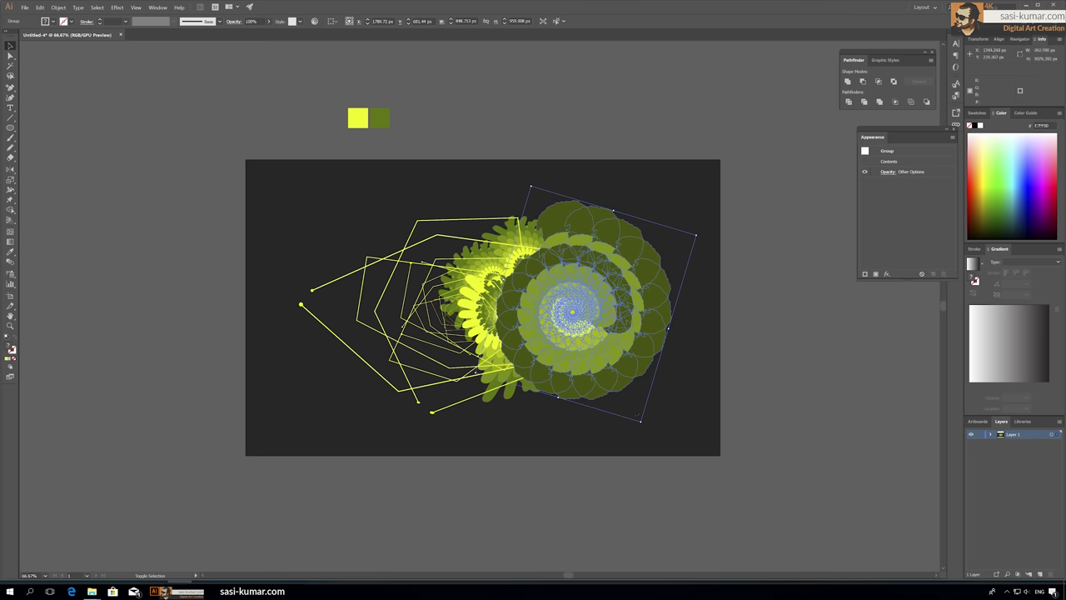
{"action": "left_click", "coordinate": [575, 99]}
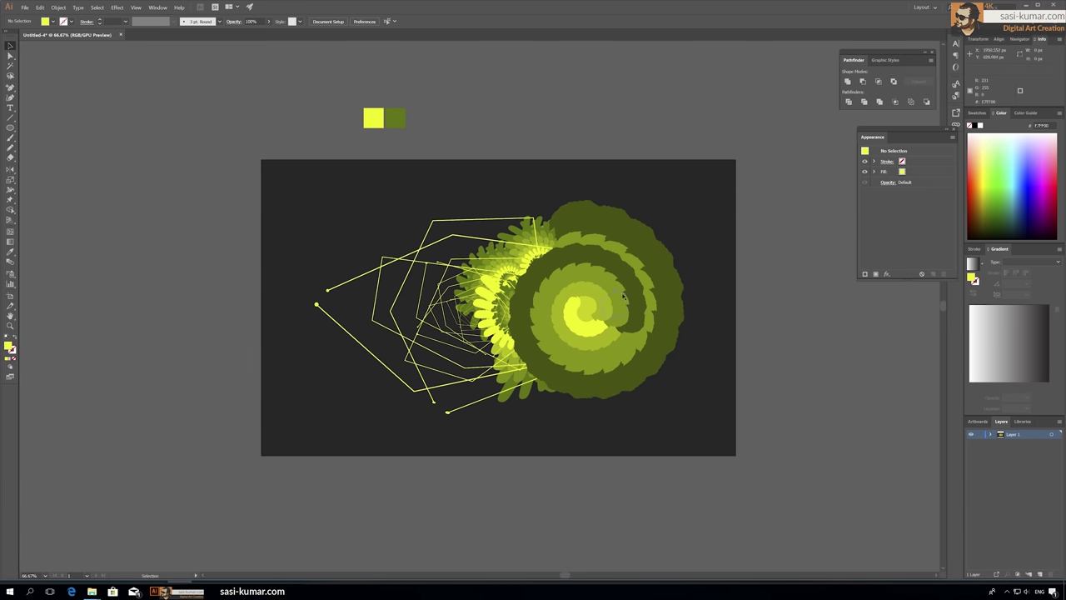
{"action": "left_click_drag", "start_coordinate": [624, 296], "coordinate": [648, 291]}
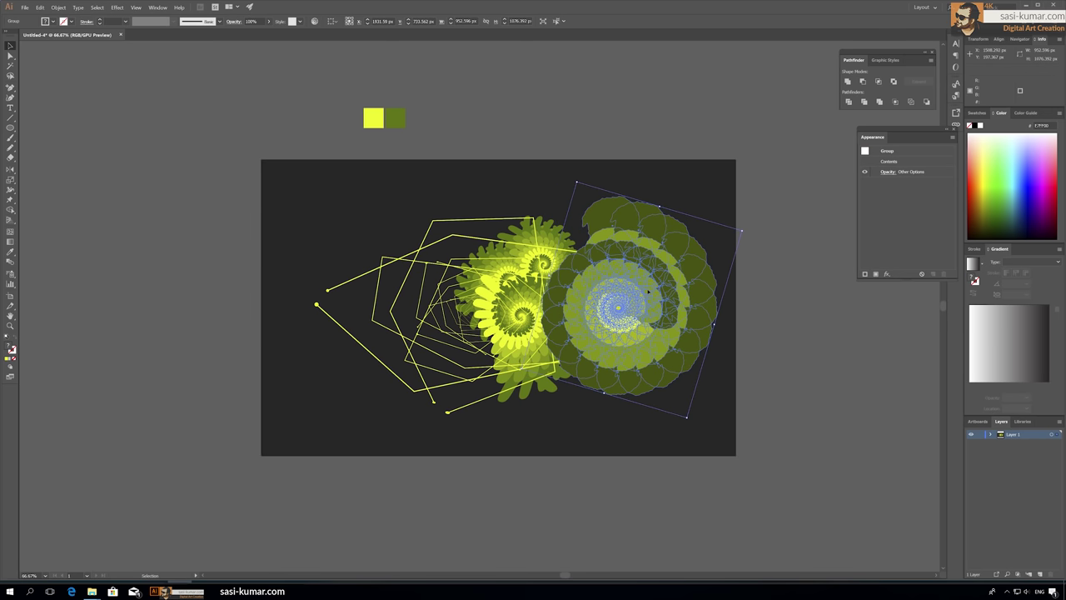
{"action": "key", "text": "Return"}
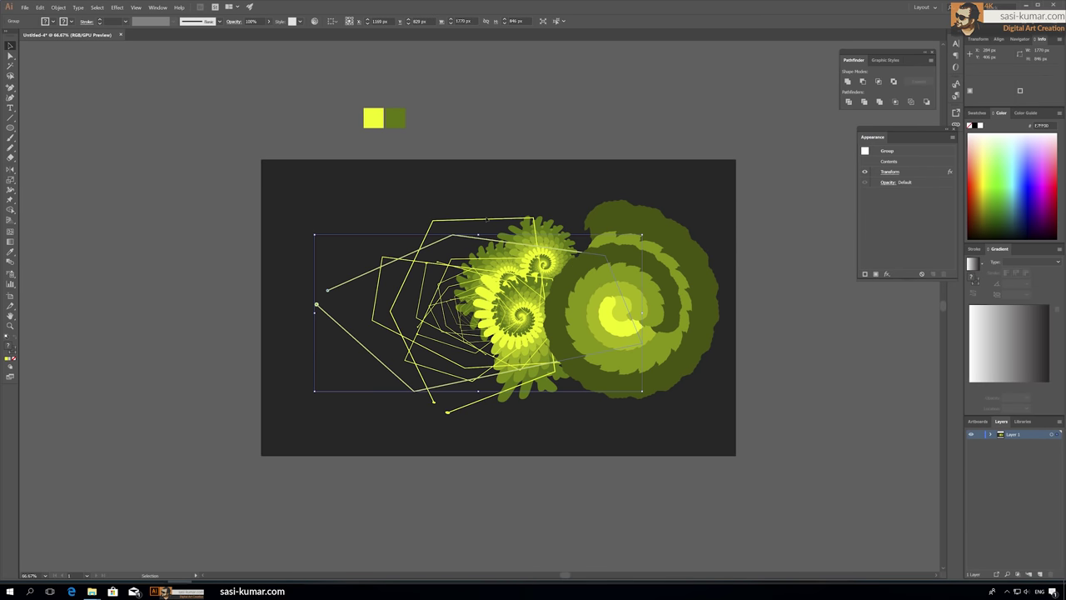
{"action": "left_click_drag", "start_coordinate": [316, 304], "coordinate": [320, 304]}
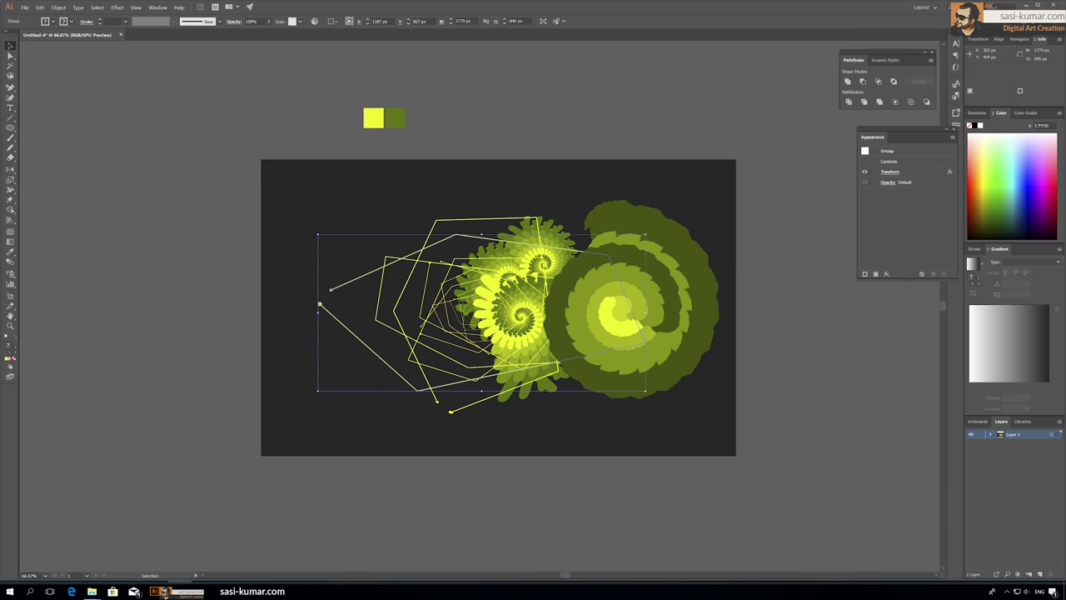
- Apply a smooth Zig Zag effect, about 23 px with 2 ridges per segment, to the yellow line burst
{"action": "left_click", "coordinate": [119, 9]}
{"action": "mouse_move", "coordinate": [158, 92]}
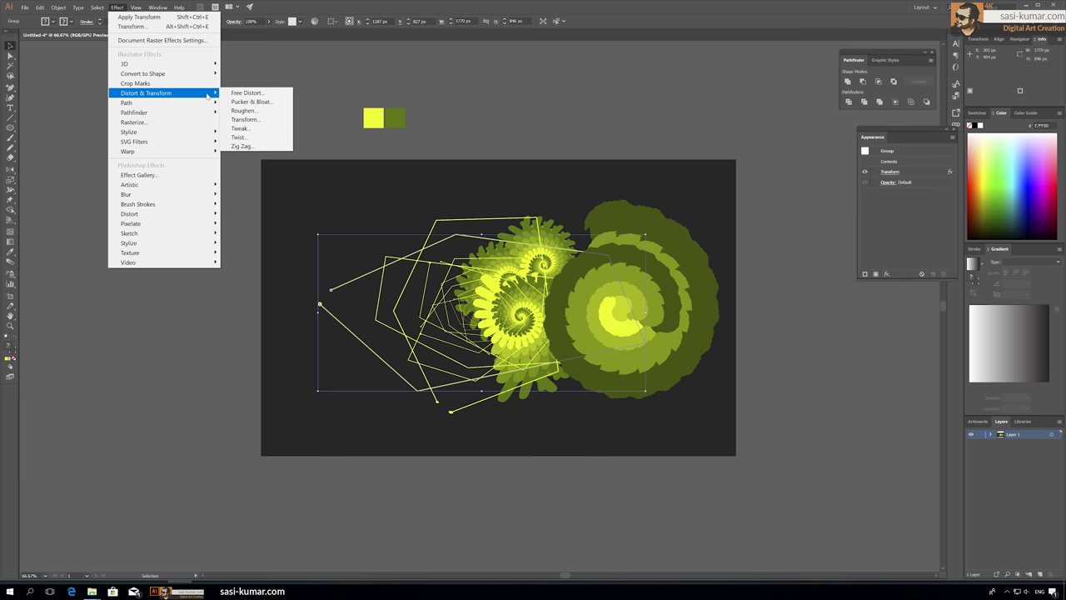
{"action": "left_click", "coordinate": [241, 146]}
{"action": "left_click", "coordinate": [638, 219]}
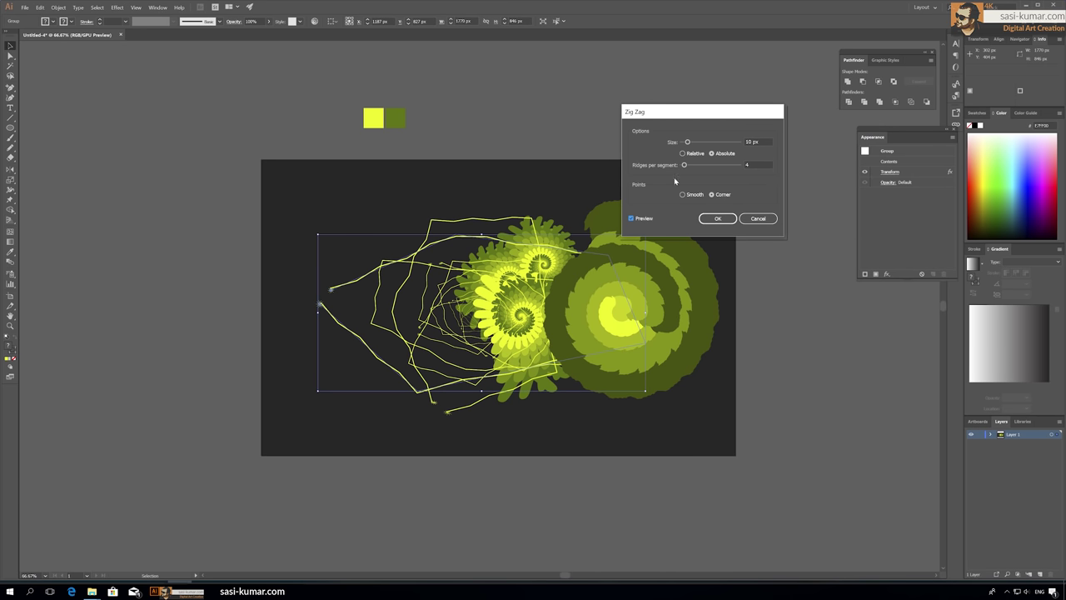
{"action": "left_click_drag", "start_coordinate": [688, 144], "coordinate": [702, 143]}
{"action": "left_click", "coordinate": [684, 195]}
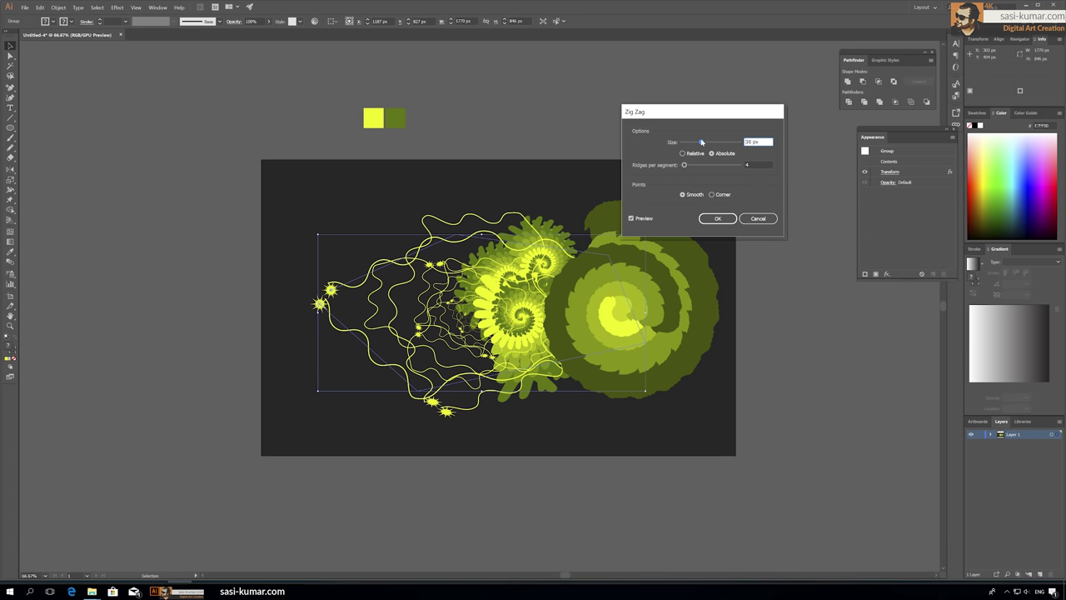
{"action": "left_click_drag", "start_coordinate": [686, 165], "coordinate": [685, 167]}
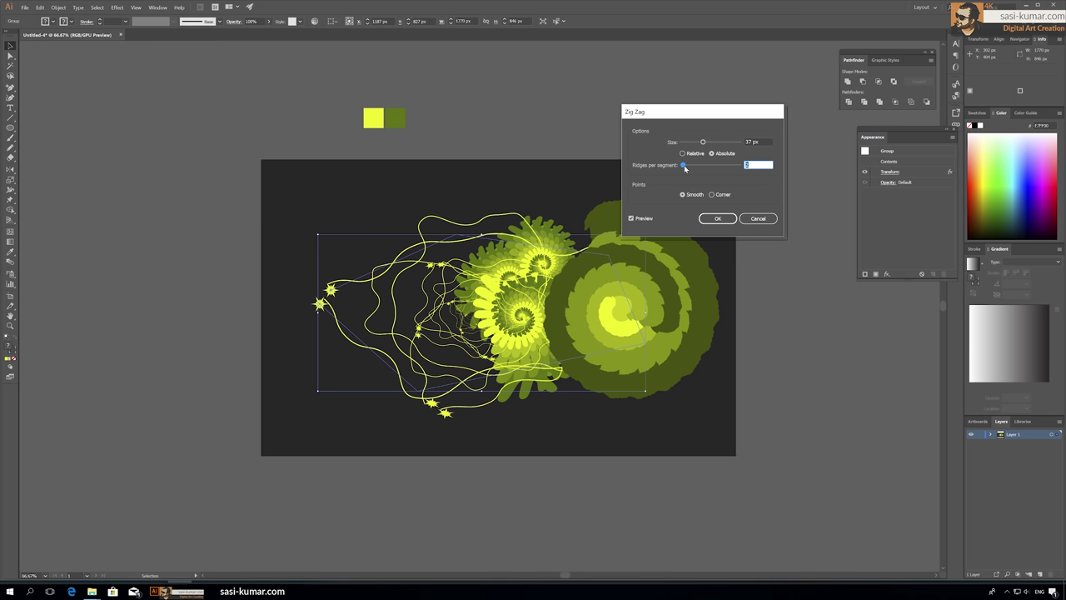
{"action": "left_click_drag", "start_coordinate": [684, 168], "coordinate": [696, 143]}
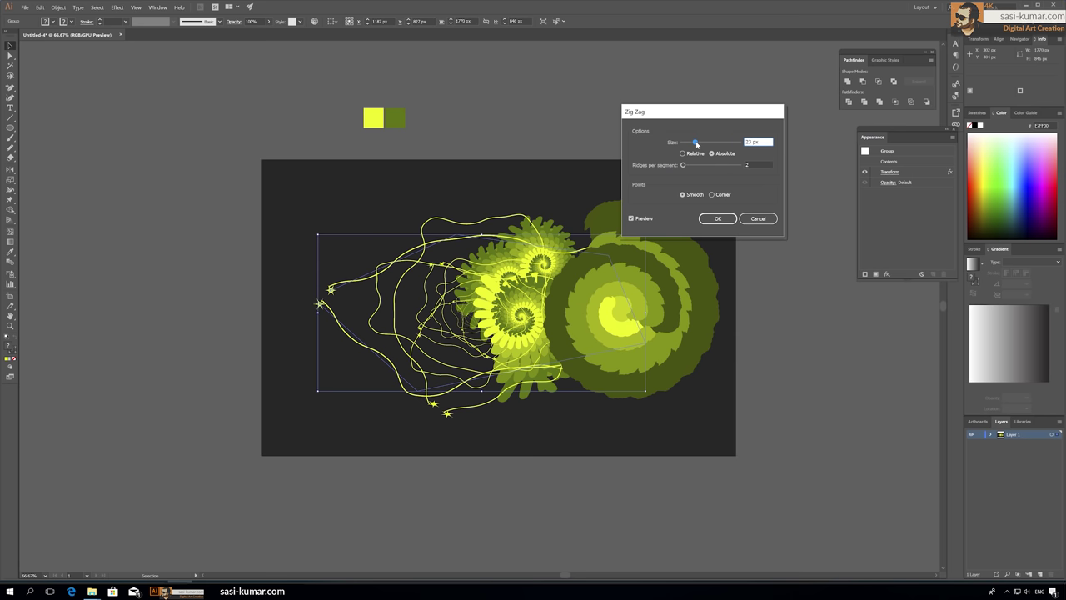
{"action": "left_click", "coordinate": [712, 219]}
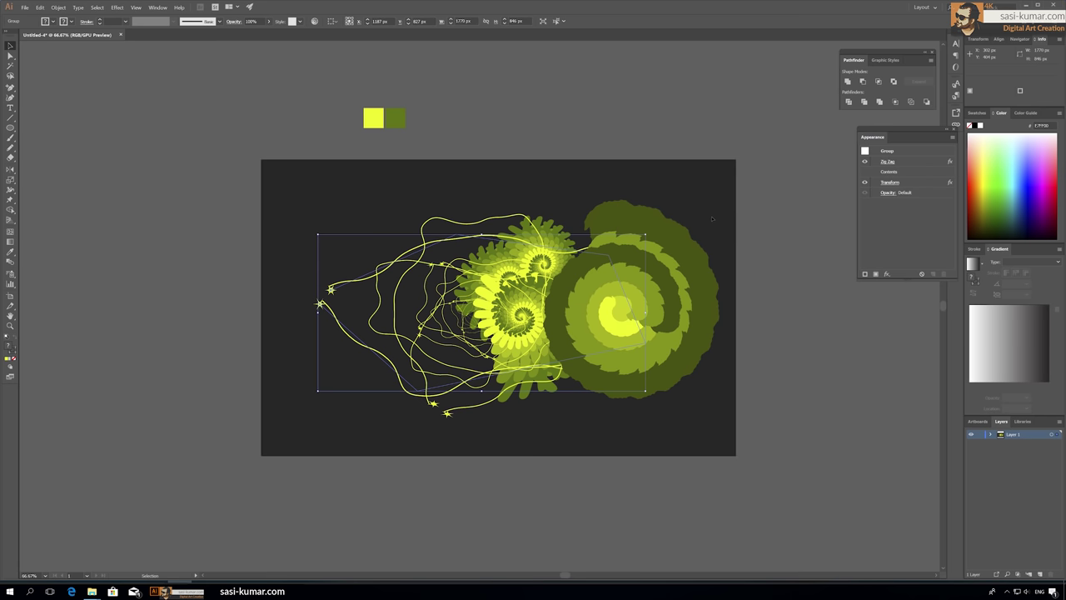
- Revise the line burst's Transform effect to 70% horizontal and 108% vertical scale, with moves of 92 px and -41 px
{"action": "left_click", "coordinate": [890, 182]}
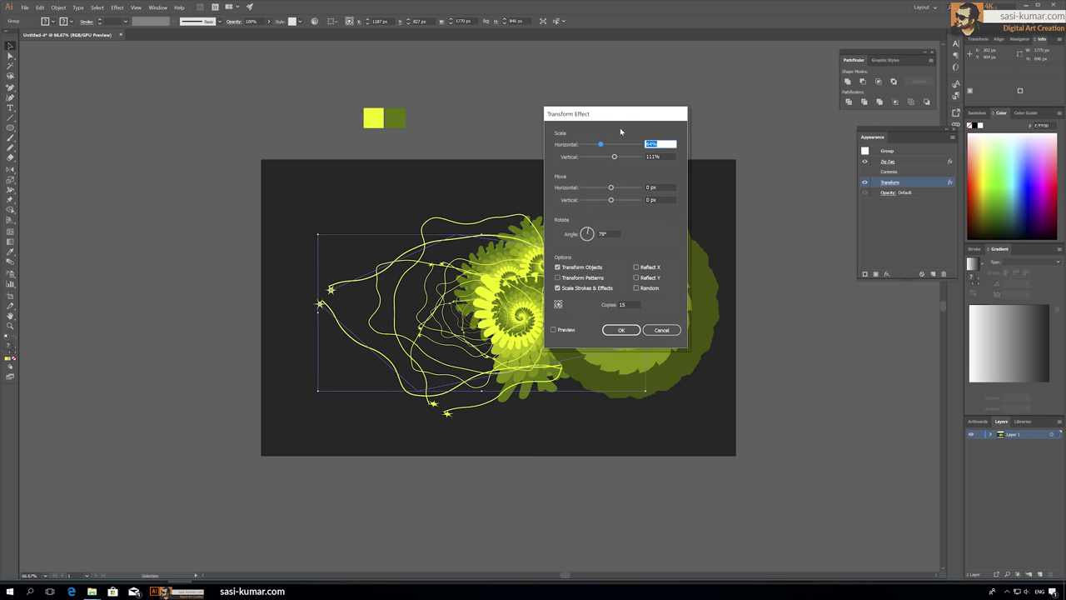
{"action": "left_click", "coordinate": [635, 316]}
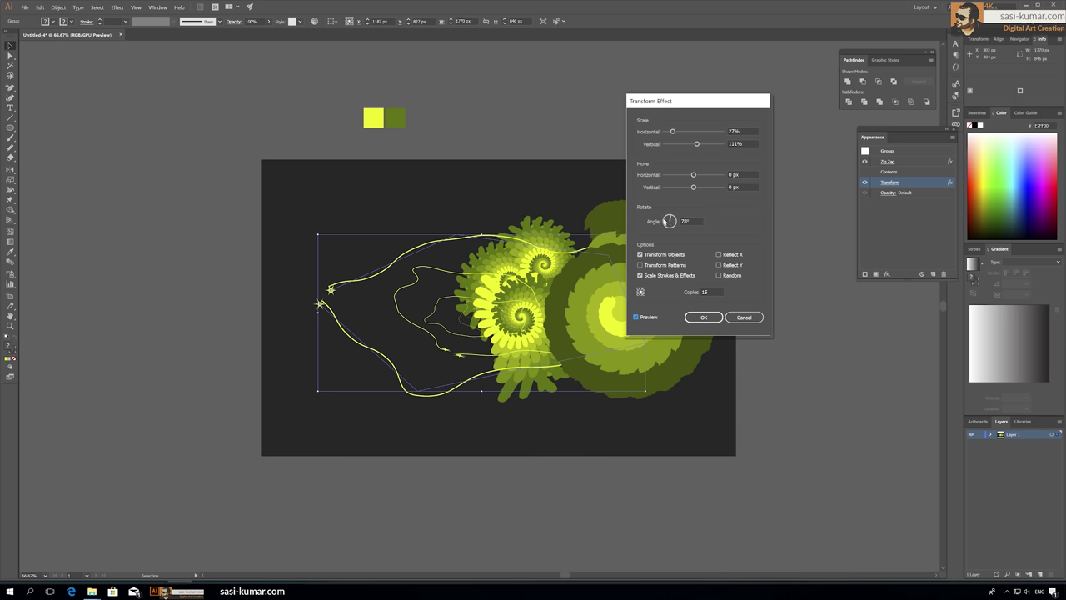
{"action": "left_click_drag", "start_coordinate": [672, 132], "coordinate": [685, 132]}
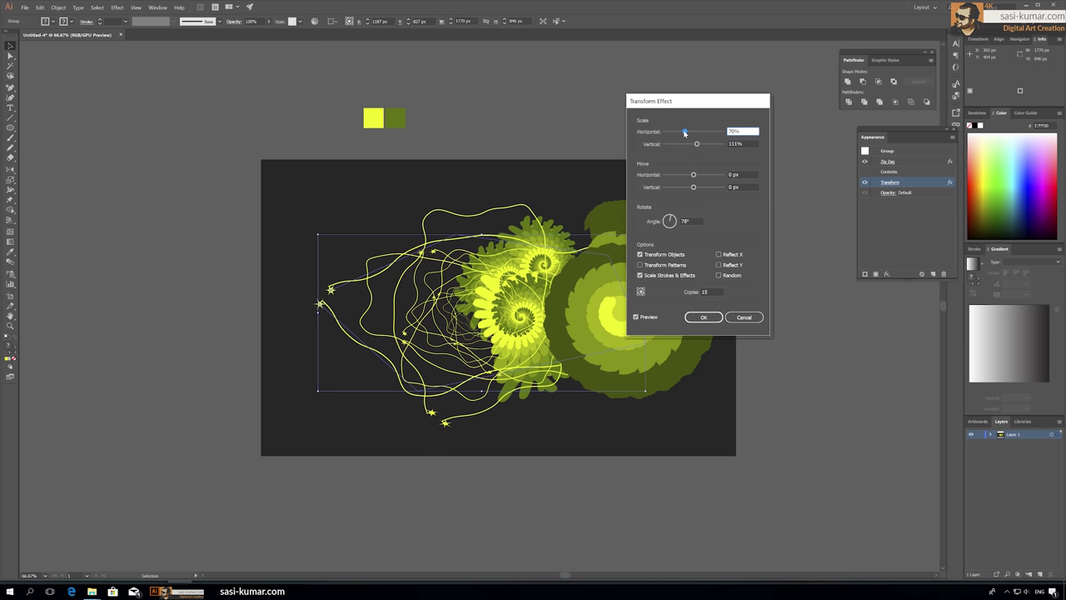
{"action": "left_click", "coordinate": [695, 176]}
{"action": "mouse_move", "coordinate": [695, 176]}
{"action": "left_mouse_down"}
{"action": "mouse_move", "coordinate": [719, 174]}
{"action": "mouse_move", "coordinate": [682, 188]}
{"action": "left_mouse_up"}
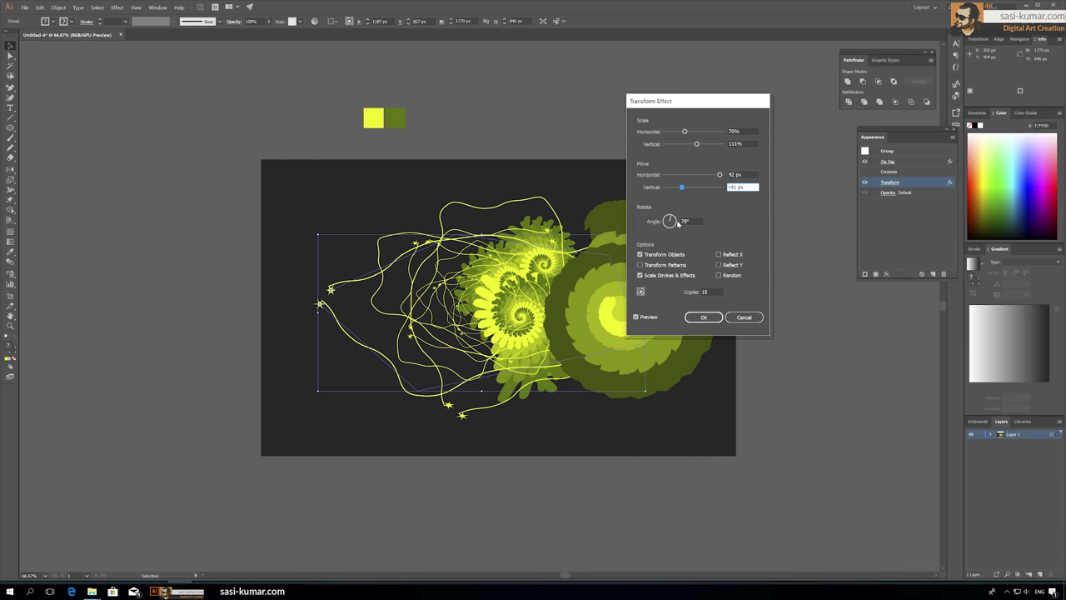
{"action": "left_click", "coordinate": [672, 220]}
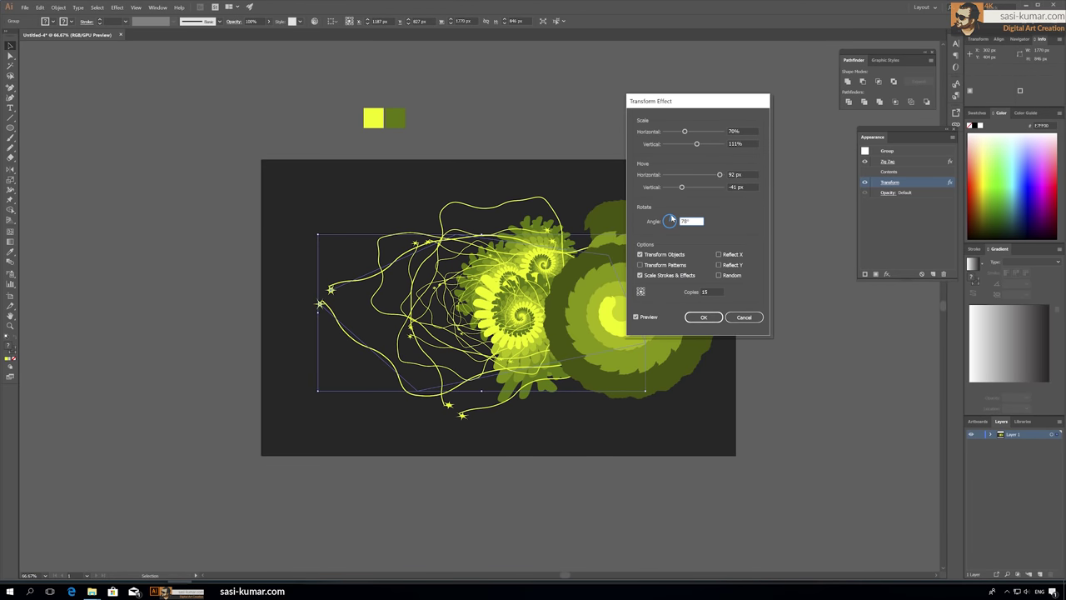
{"action": "left_click_drag", "start_coordinate": [697, 144], "coordinate": [686, 133]}
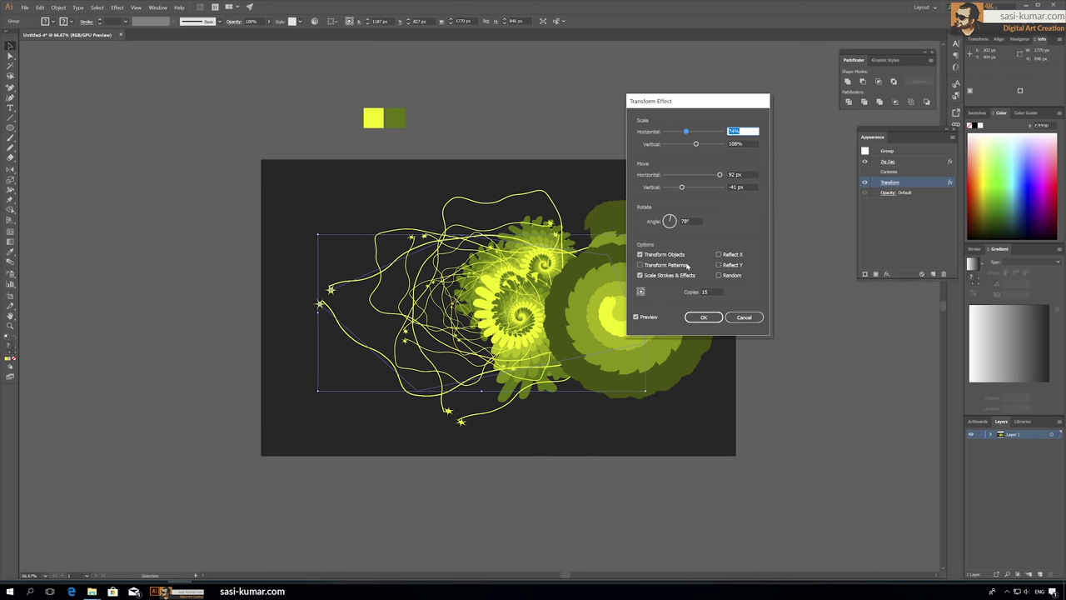
{"action": "left_click", "coordinate": [702, 317]}
{"action": "left_click", "coordinate": [566, 119]}
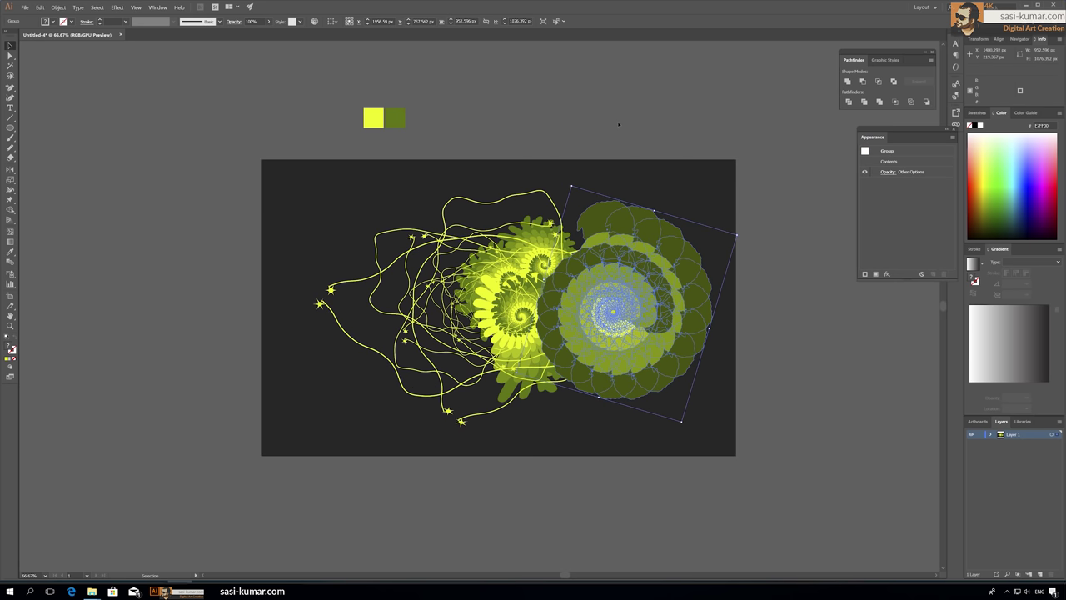
- Shrink the spiral and line artwork slightly with the bounding box
{"action": "key", "text": "ctrl+minus"}
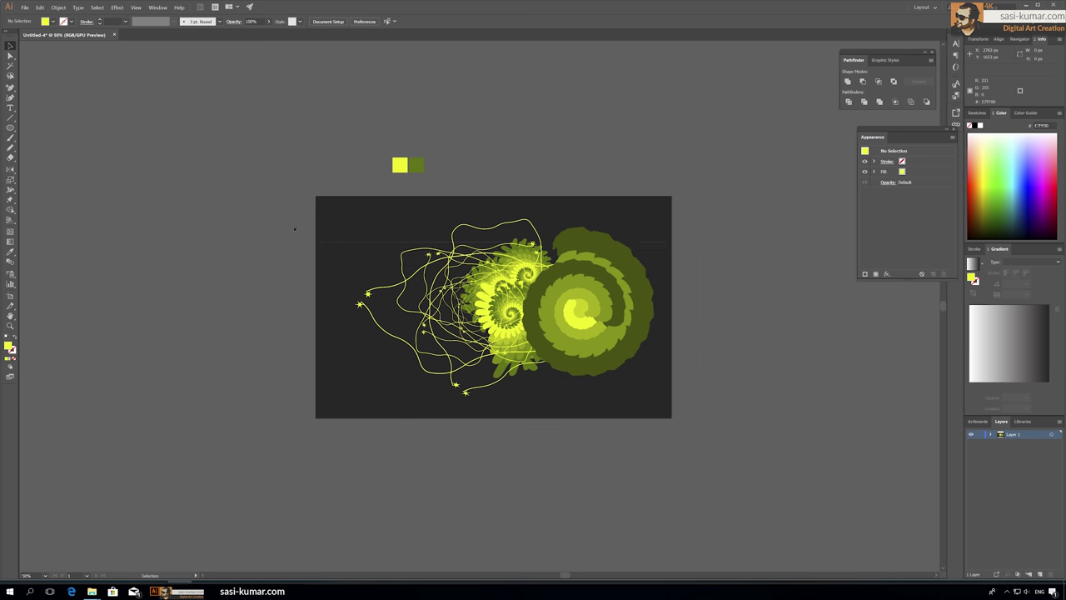
{"action": "mouse_move", "coordinate": [294, 228]}
{"action": "left_mouse_down"}
{"action": "mouse_move", "coordinate": [671, 236]}
{"action": "mouse_move", "coordinate": [542, 292]}
{"action": "mouse_move", "coordinate": [595, 238]}
{"action": "left_mouse_up"}
{"action": "left_click", "coordinate": [630, 387]}
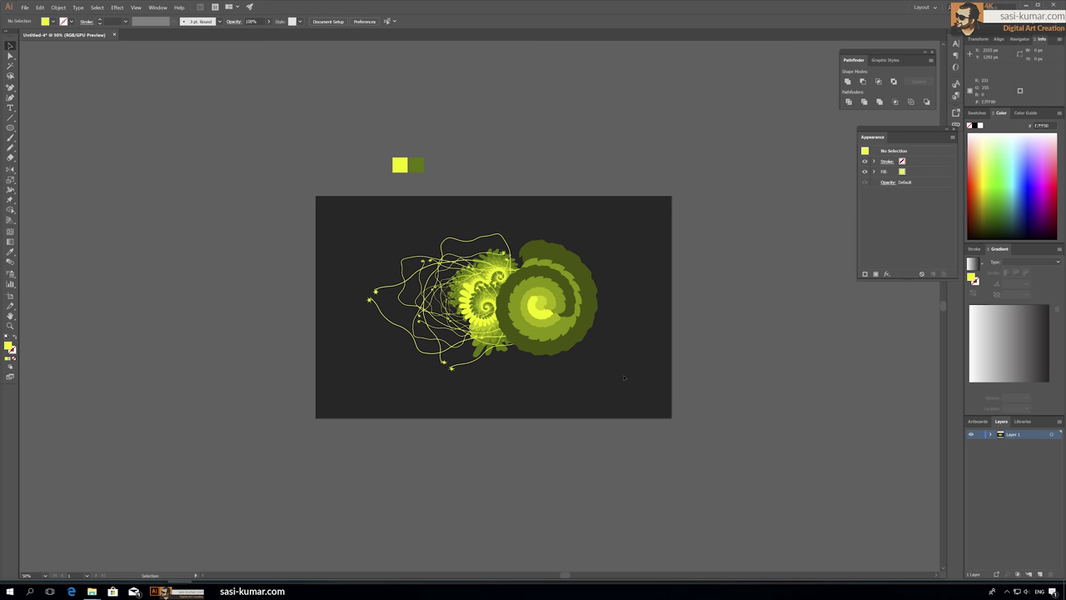
- Isolate the yellow line burst and nudge one star tip to reshape its blended lines
{"action": "key", "text": "ctrl+equal"}
{"action": "key", "text": "ctrl+equal"}
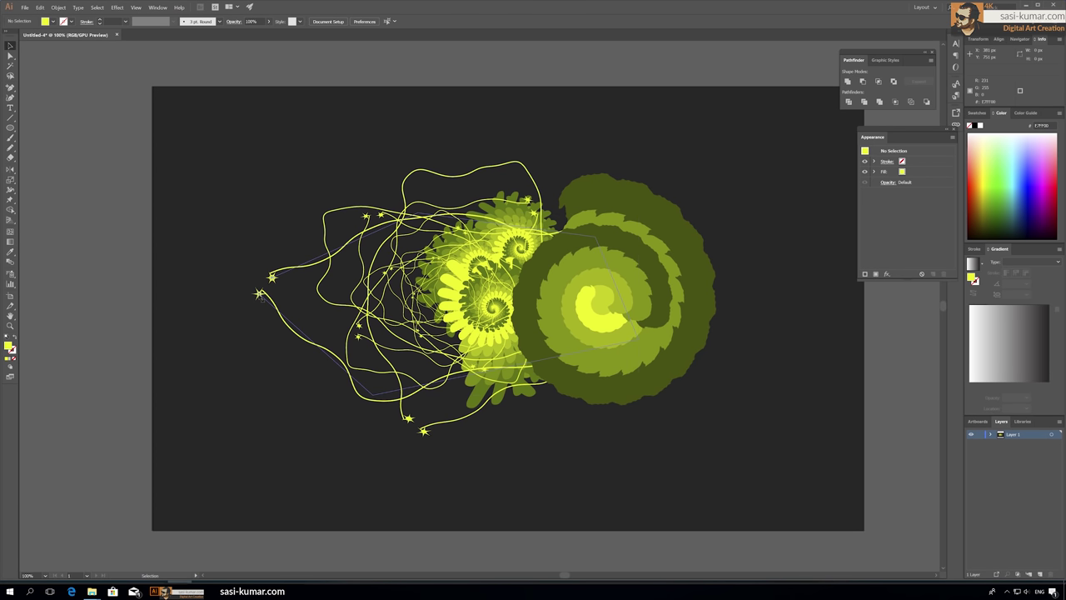
{"action": "left_click", "coordinate": [261, 297]}
{"action": "double_click", "coordinate": [259, 294]}
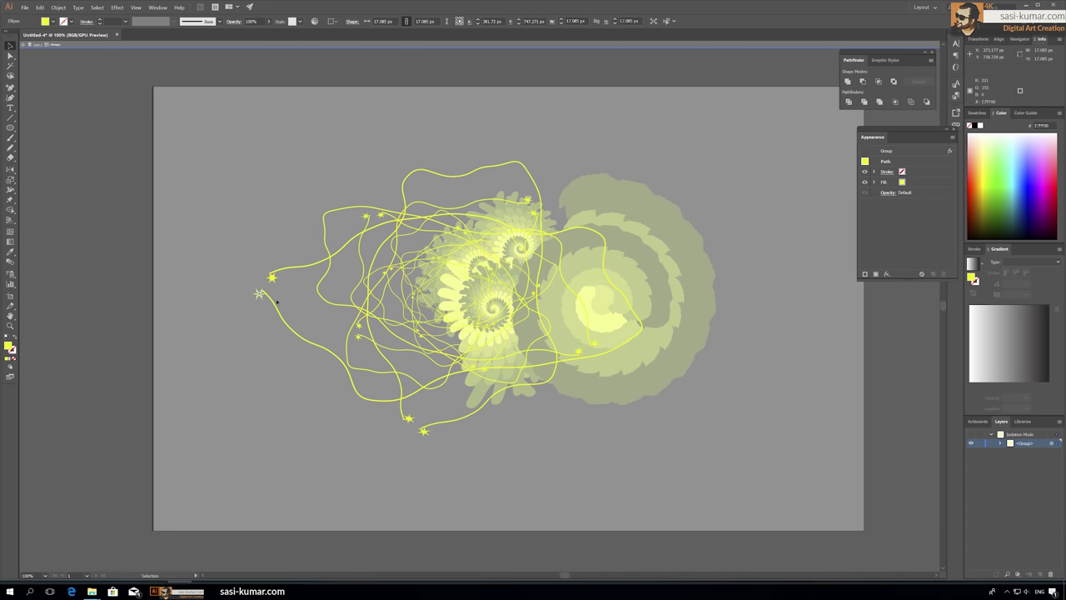
{"action": "left_click_drag", "start_coordinate": [259, 294], "coordinate": [263, 291]}
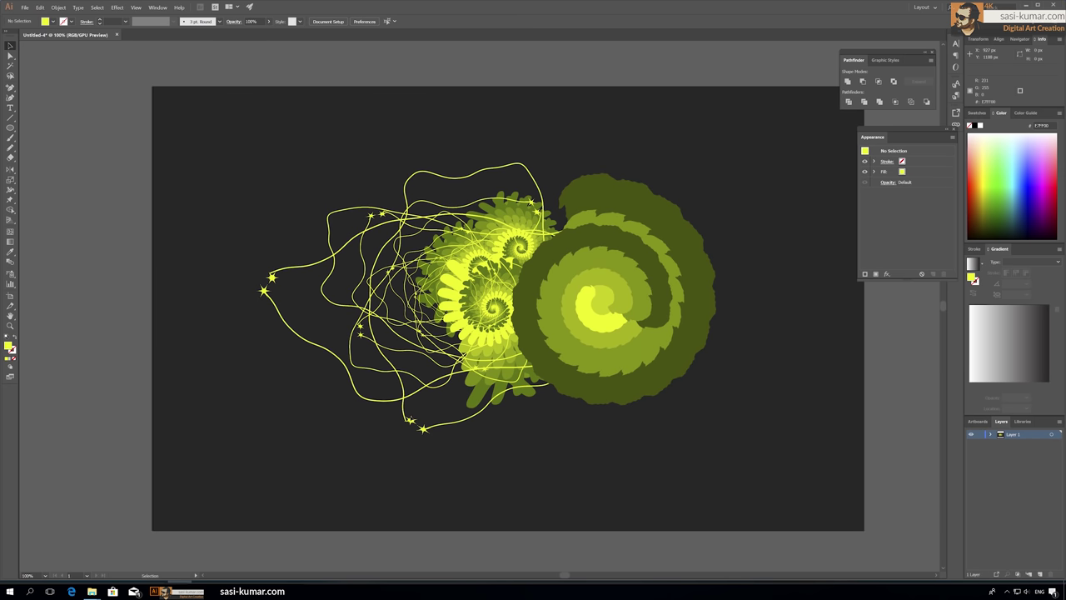
{"action": "key", "text": "Escape"}
{"action": "left_click", "coordinate": [420, 450]}
{"action": "key", "text": "ctrl+minus"}
{"action": "key", "text": "ctrl+minus"}
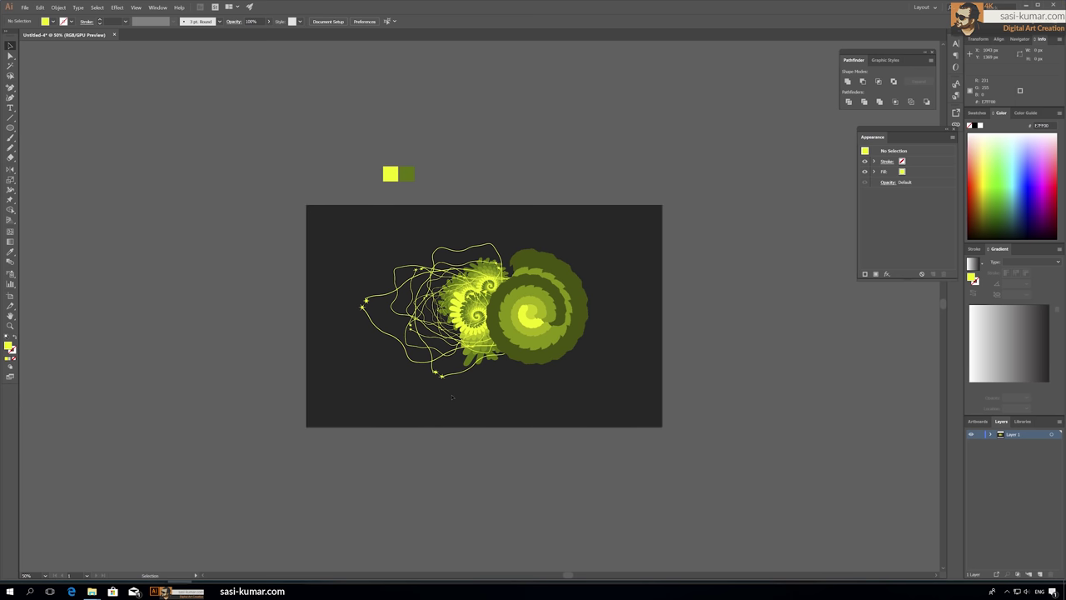
- Enter and exit isolation of the line burst, then select and deselect the spiral group
{"action": "double_click", "coordinate": [453, 377]}
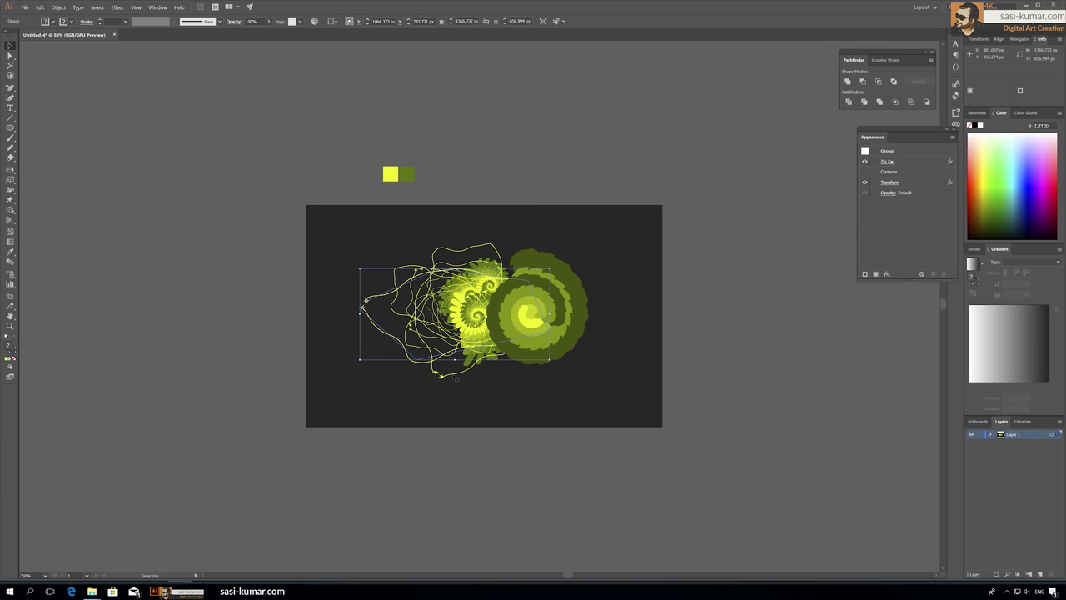
{"action": "key", "text": "ctrl+plus"}
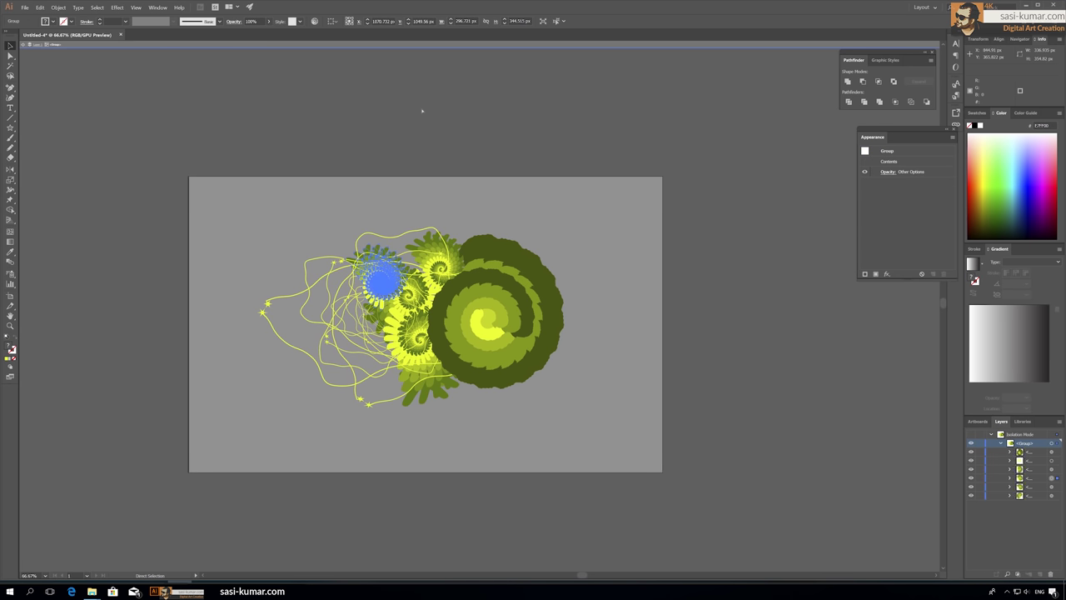
{"action": "left_click", "coordinate": [421, 110]}
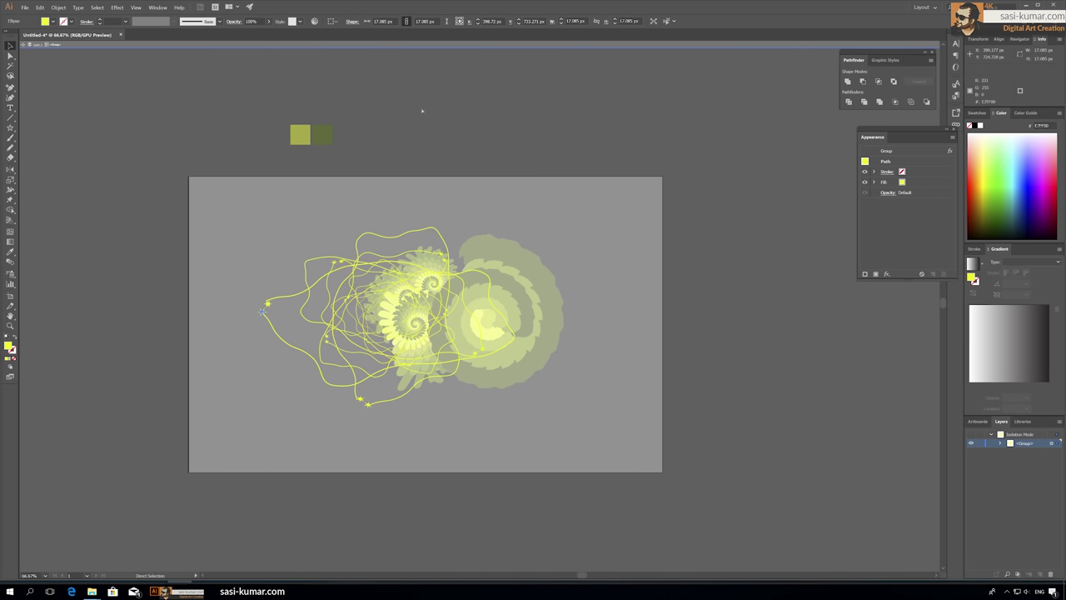
{"action": "key", "text": "Escape"}
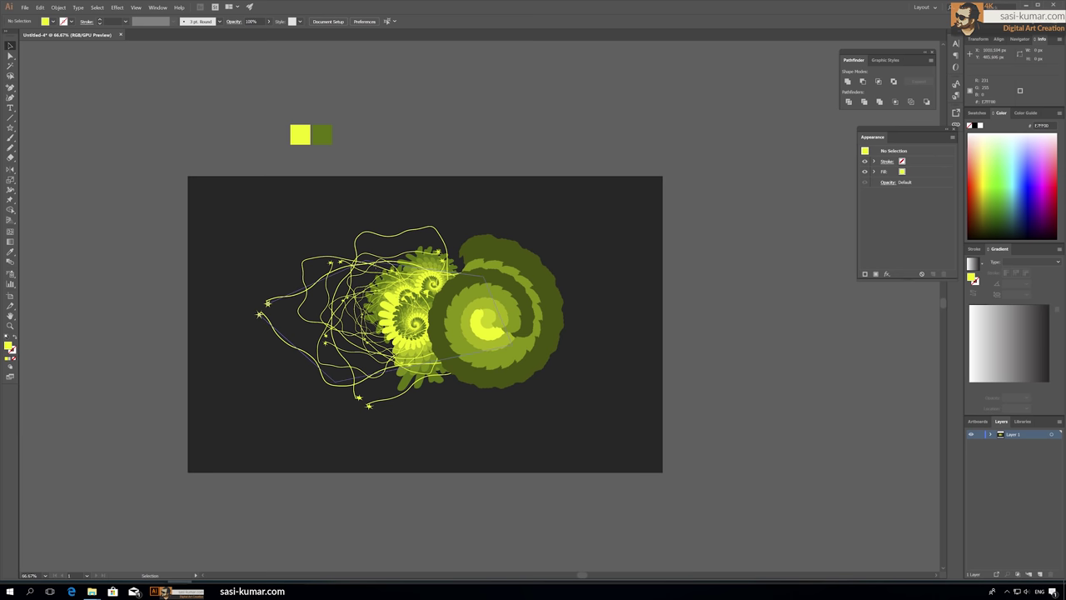
{"action": "left_click", "coordinate": [261, 315]}
{"action": "left_click", "coordinate": [510, 367]}
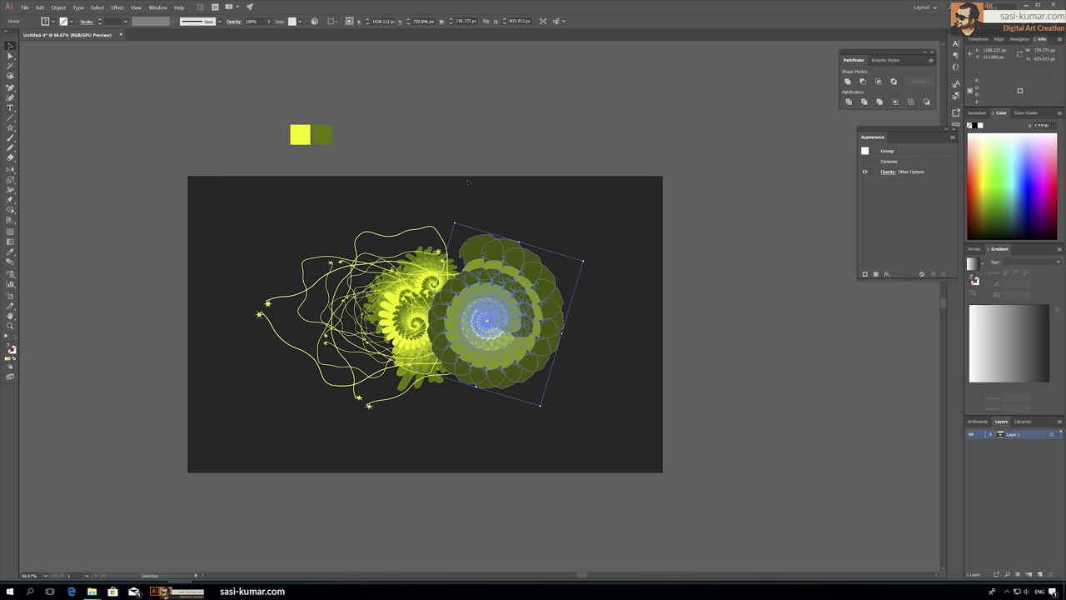
{"action": "key", "text": "ctrl+shift+a"}
- Undo and redo trial edits to the spiral, including reverting a trial move
{"action": "key", "text": "ctrl+z"}
{"action": "key", "text": "ctrl+z"}
{"action": "key", "text": "ctrl+z"}
{"action": "key", "text": "ctrl+shift+z"}
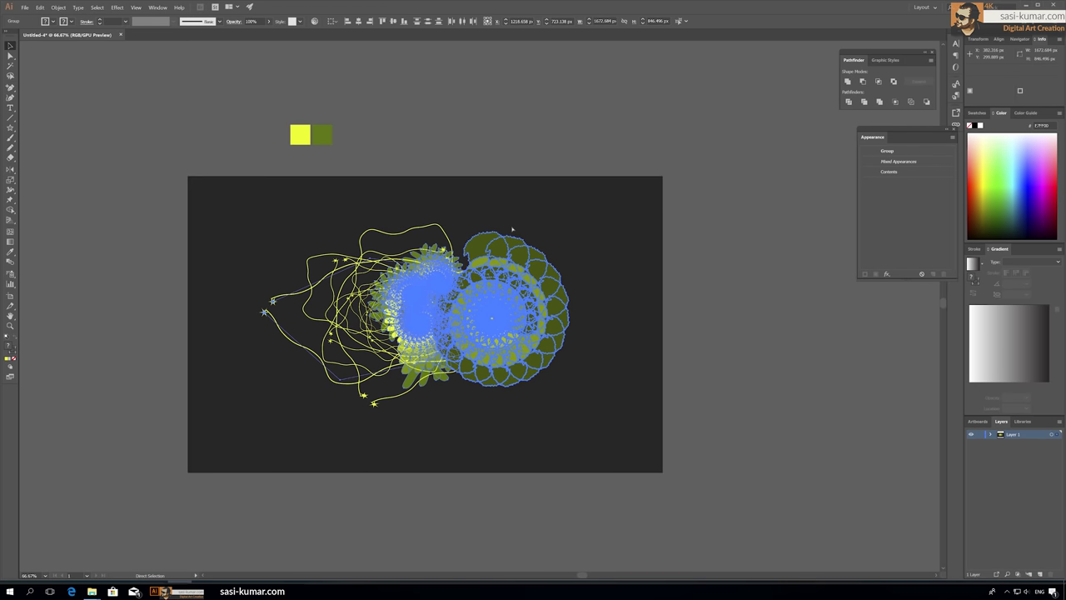
{"action": "key", "text": "ctrl+shift+z"}
{"action": "key", "text": "ctrl+shift+z"}
{"action": "key", "text": "ctrl+shift+z"}
{"action": "key", "text": "ctrl+z"}
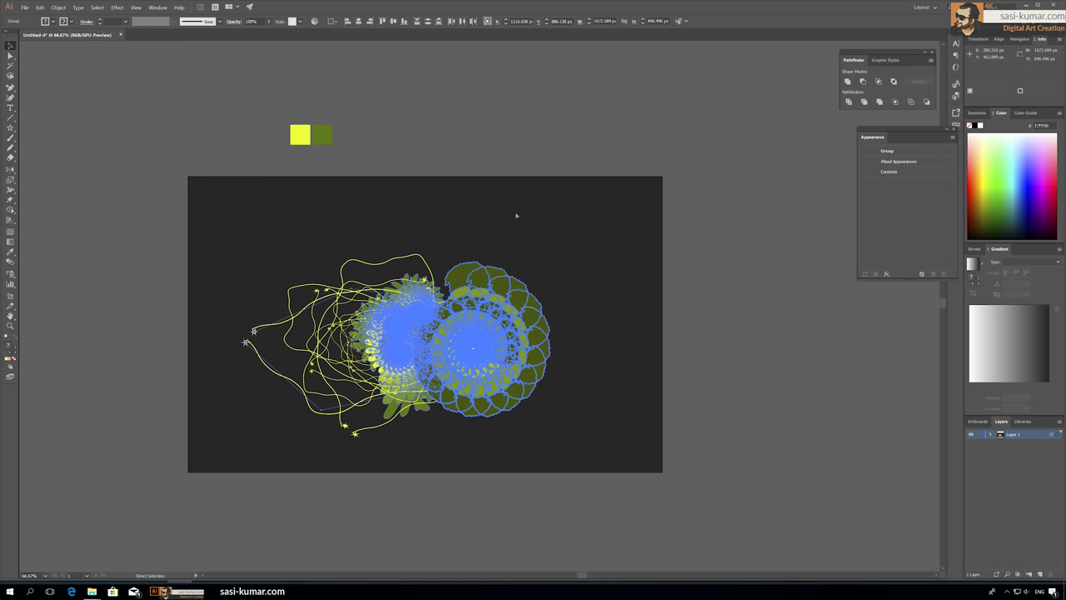
{"action": "key", "text": "ctrl+shift+z"}
{"action": "key", "text": "ctrl+shift+z"}
{"action": "key", "text": "ctrl+shift+z"}
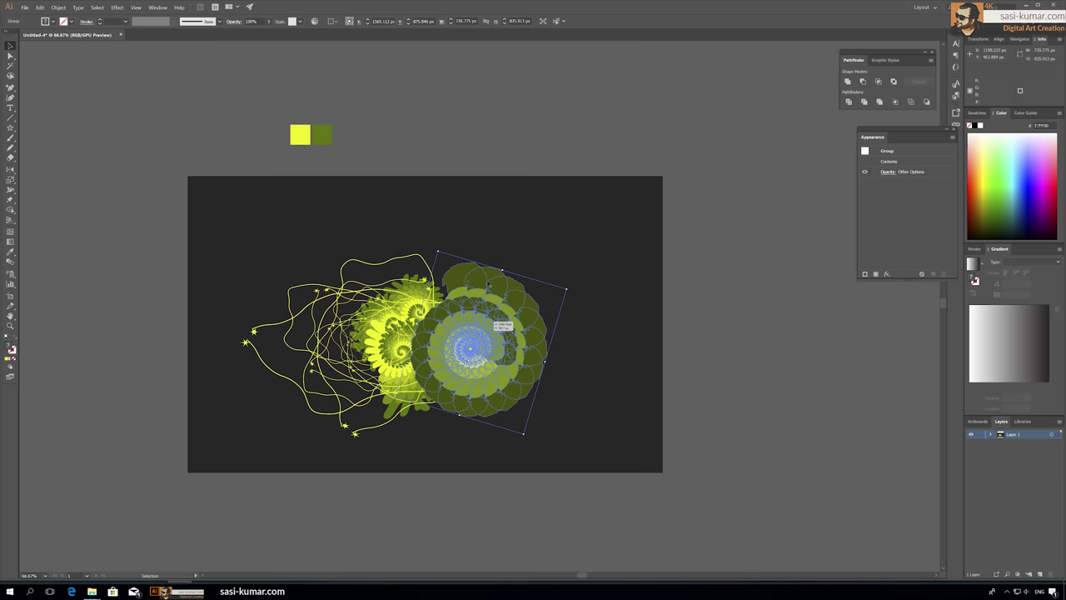
{"action": "mouse_move", "coordinate": [477, 354]}
{"action": "left_mouse_down"}
{"action": "mouse_move", "coordinate": [607, 271]}
{"action": "mouse_move", "coordinate": [440, 268]}
{"action": "left_mouse_up"}
{"action": "key", "text": "ctrl+z"}
{"action": "key", "text": "ctrl+z"}
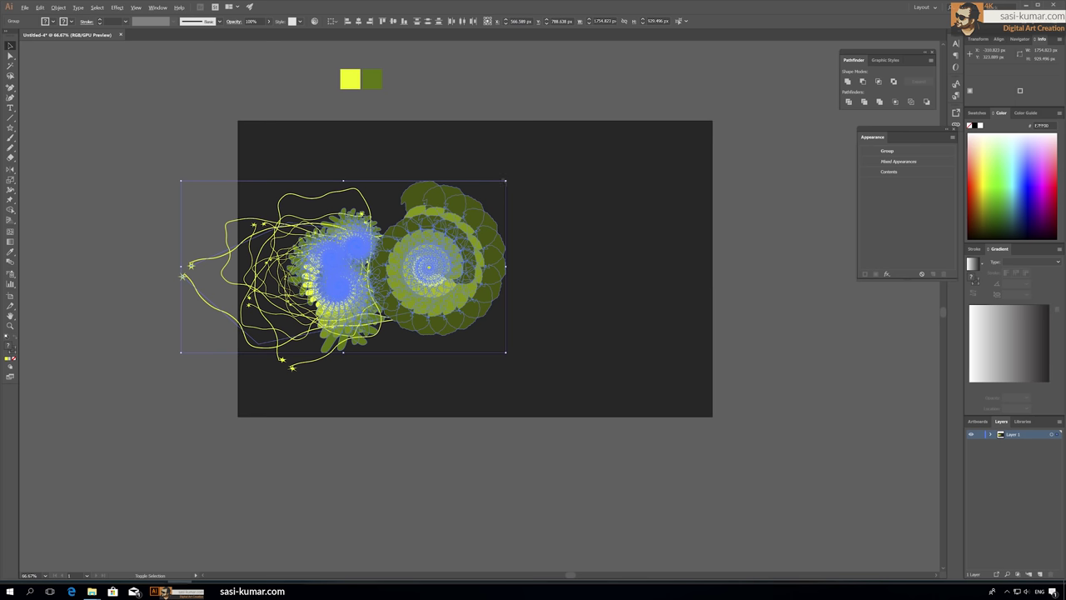
- Scale the artwork to about 71%, group the spiral with the line burst, and Alt-drag a copy right
{"action": "left_click_drag", "start_coordinate": [506, 180], "coordinate": [483, 196]}
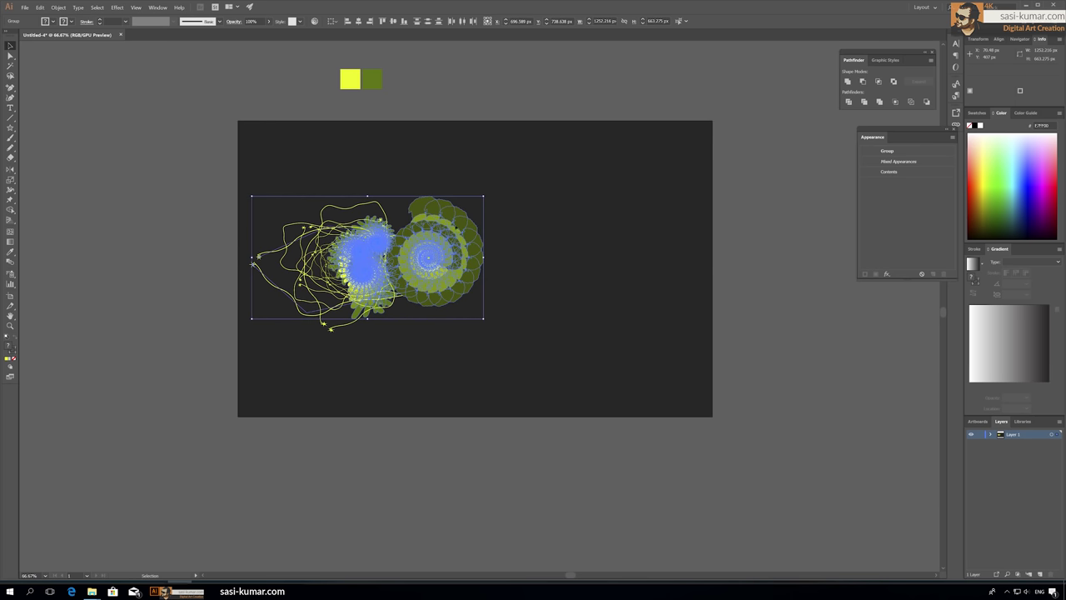
{"action": "left_click", "coordinate": [489, 114]}
{"action": "left_click", "coordinate": [467, 275]}
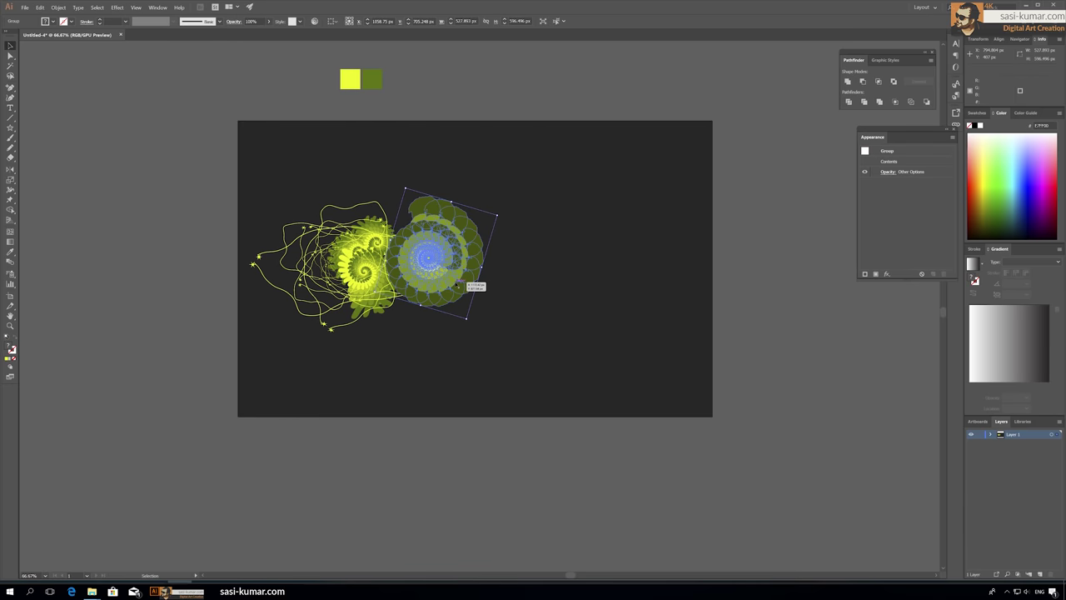
{"action": "left_click", "coordinate": [390, 253], "text": "shift"}
{"action": "key", "text": "ctrl+g"}
{"action": "left_click_drag", "start_coordinate": [425, 268], "coordinate": [655, 265]}
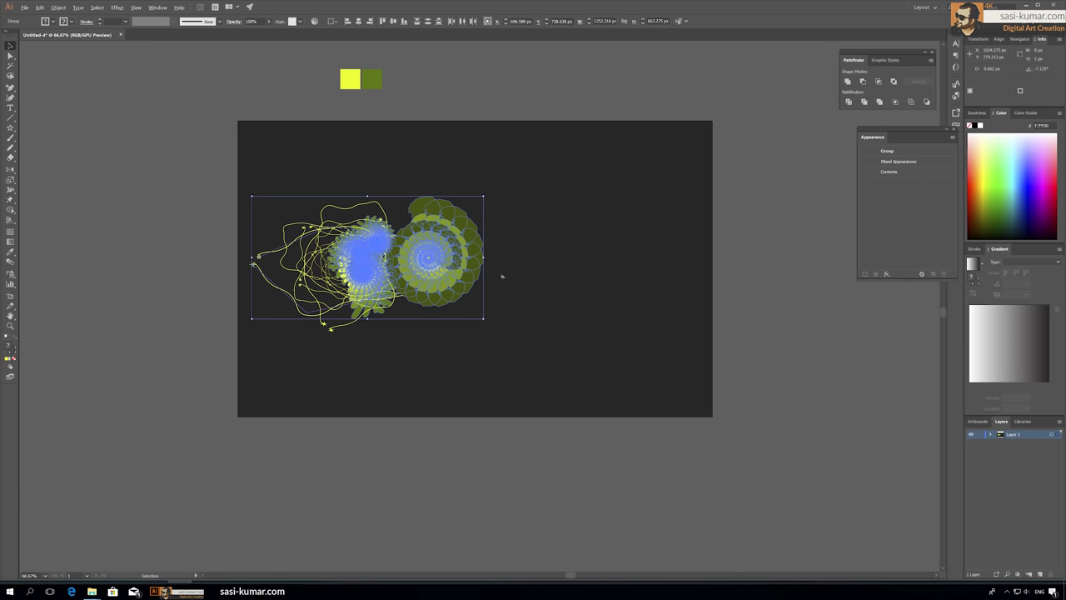
- Reflect the copied group across the vertical axis and move it to the right
{"action": "key", "text": "o"}
{"action": "key", "text": "Return"}
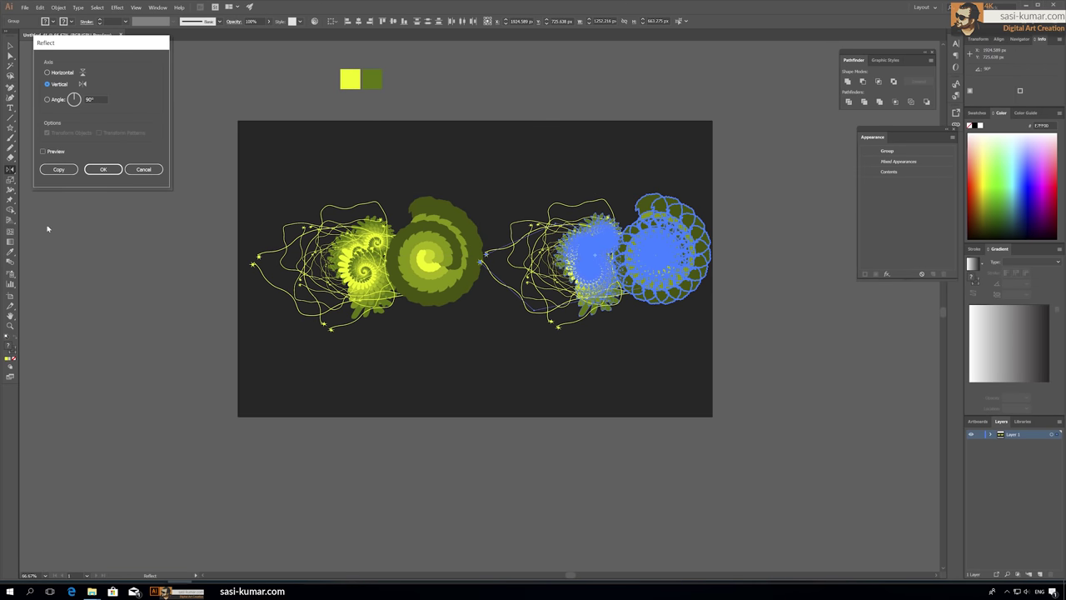
{"action": "left_click", "coordinate": [103, 169]}
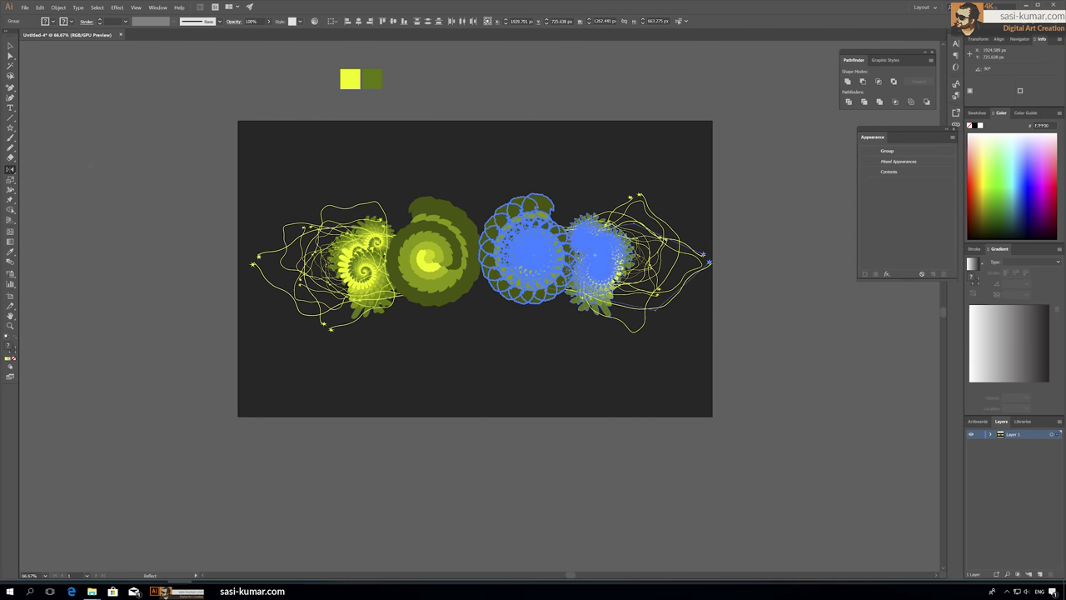
{"action": "key", "text": "v"}
{"action": "left_click_drag", "start_coordinate": [520, 249], "coordinate": [538, 254]}
- Shrink both spiral groups together, then enlarge the right group slightly
{"action": "left_click", "coordinate": [696, 237]}
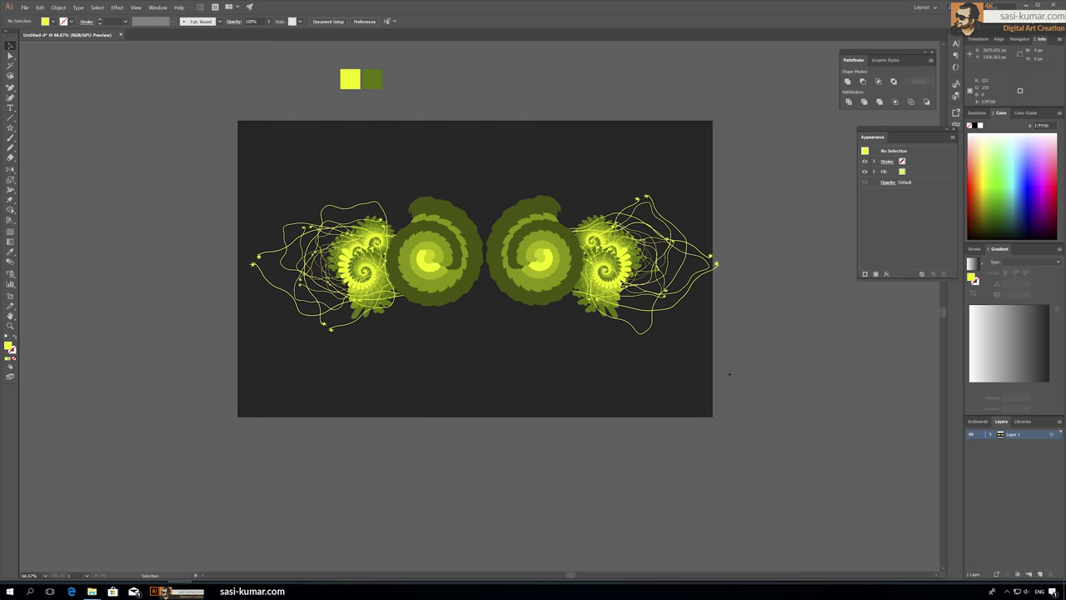
{"action": "key", "text": "ctrl+a"}
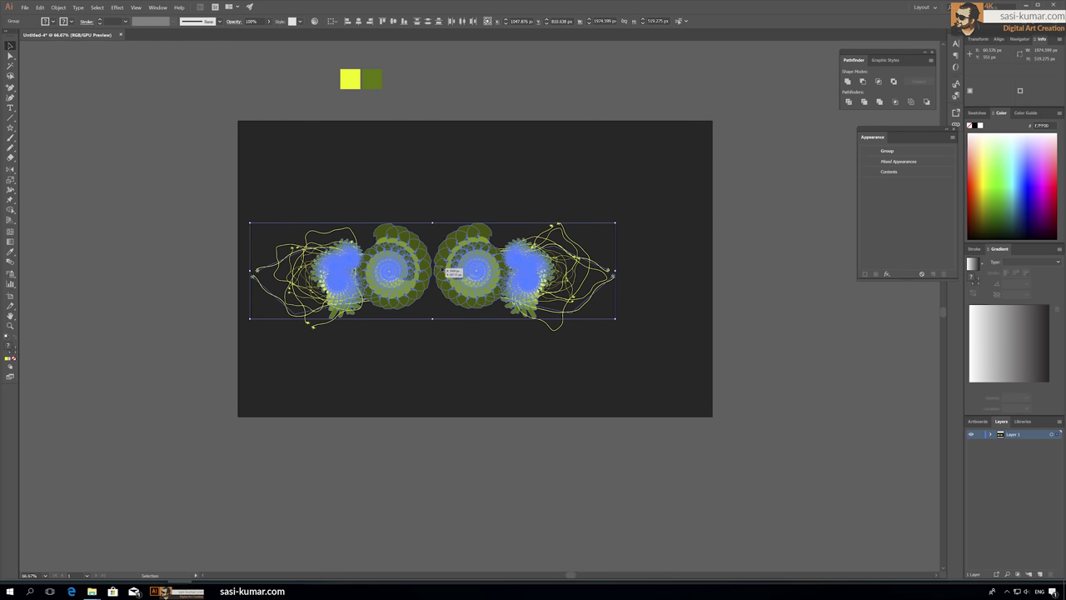
{"action": "left_click_drag", "start_coordinate": [717, 263], "coordinate": [650, 265]}
{"action": "left_click", "coordinate": [473, 137]}
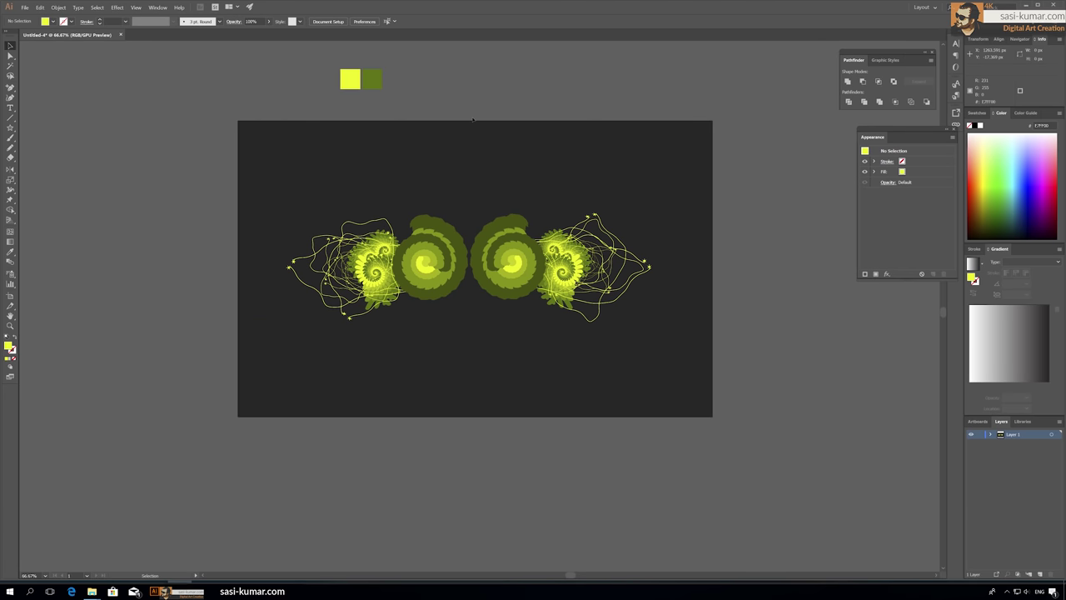
{"action": "left_click", "coordinate": [575, 249]}
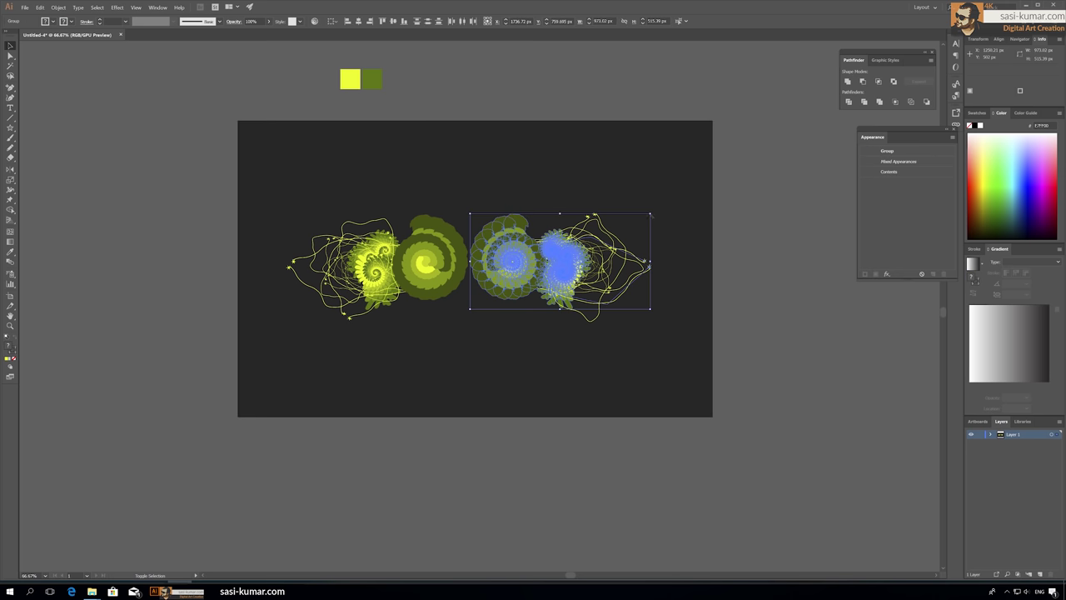
{"action": "left_click_drag", "start_coordinate": [652, 213], "coordinate": [662, 206]}
{"action": "left_click", "coordinate": [624, 180]}
- Raise a small spiral above the right cluster and enlarge another spiral placed below it
{"action": "key", "text": "ctrl+plus"}
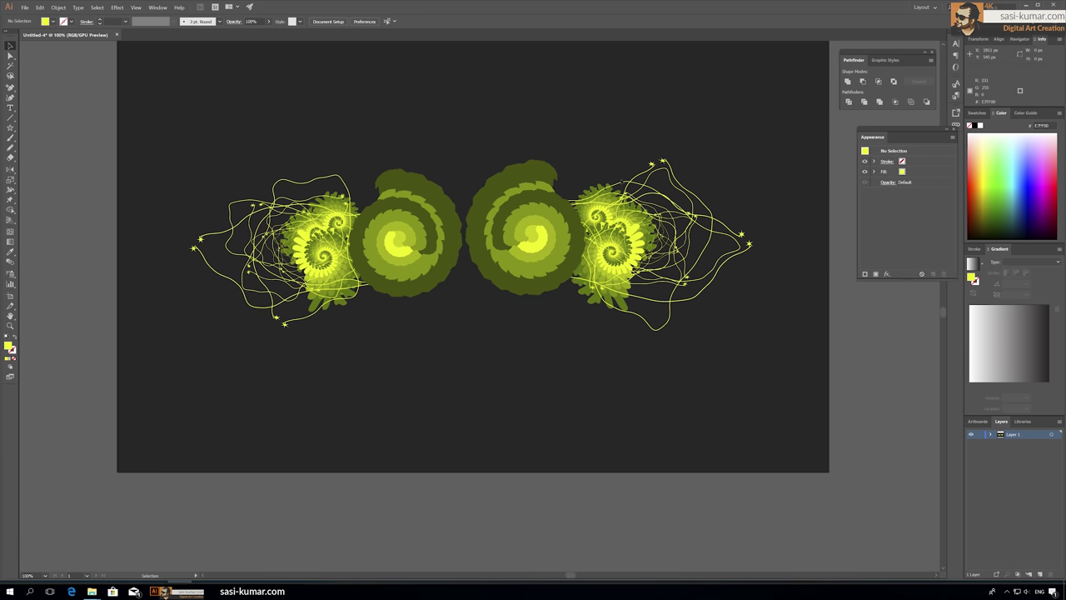
{"action": "mouse_move", "coordinate": [594, 213]}
{"action": "left_mouse_down"}
{"action": "mouse_move", "coordinate": [576, 184]}
{"action": "mouse_move", "coordinate": [587, 179]}
{"action": "left_mouse_up"}
{"action": "key", "text": "ctrl+shift+a"}
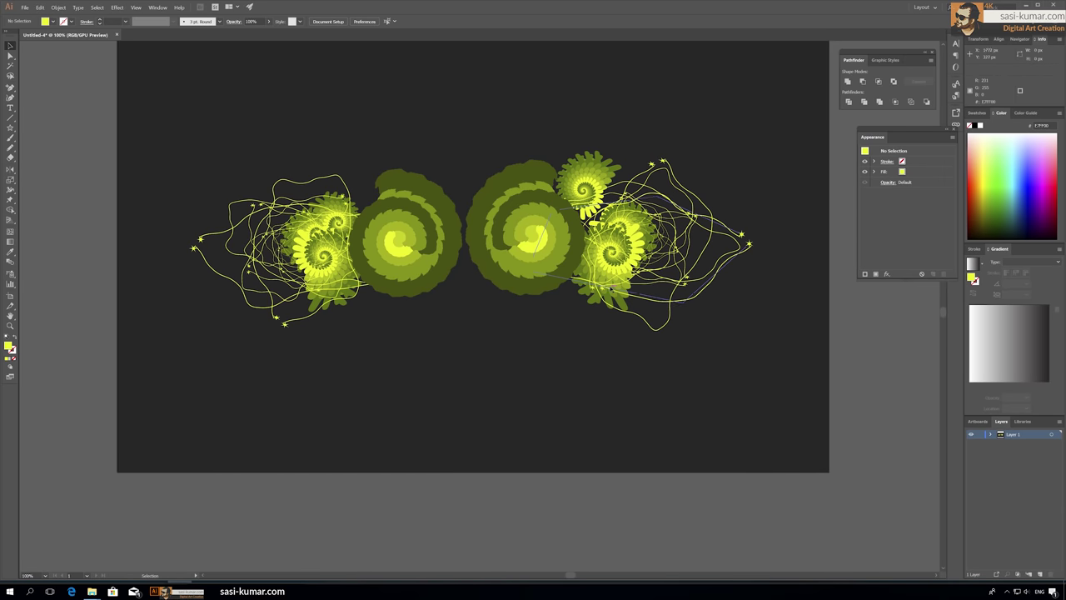
{"action": "left_click_drag", "start_coordinate": [608, 248], "coordinate": [598, 277]}
{"action": "mouse_move", "coordinate": [618, 355]}
{"action": "left_mouse_down"}
{"action": "mouse_move", "coordinate": [622, 365]}
{"action": "mouse_move", "coordinate": [608, 300]}
{"action": "left_mouse_up"}
{"action": "left_click_drag", "start_coordinate": [614, 348], "coordinate": [615, 350]}
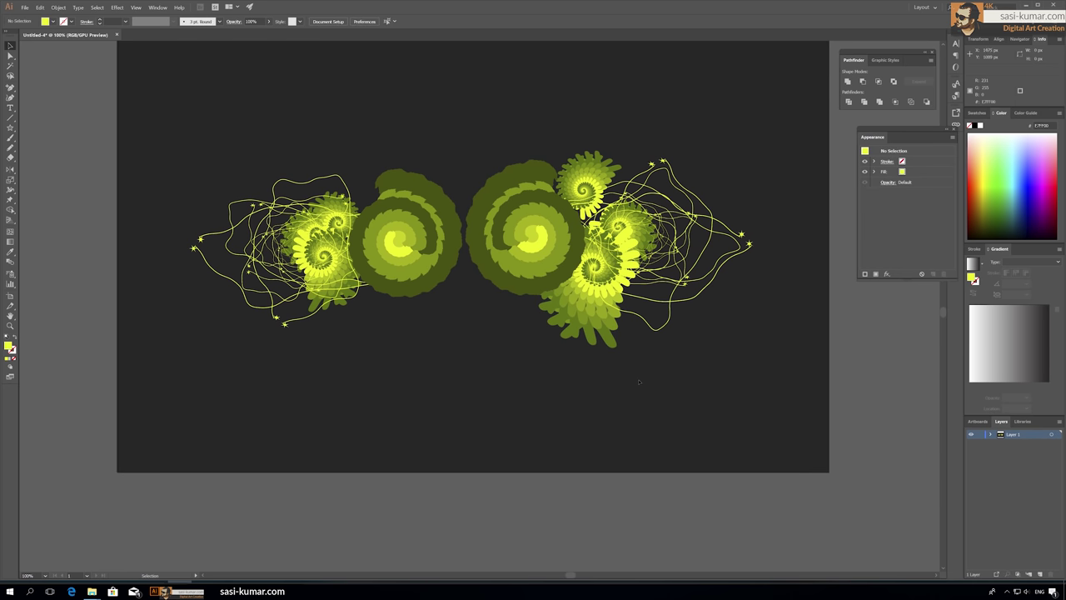
{"action": "left_click", "coordinate": [749, 245]}
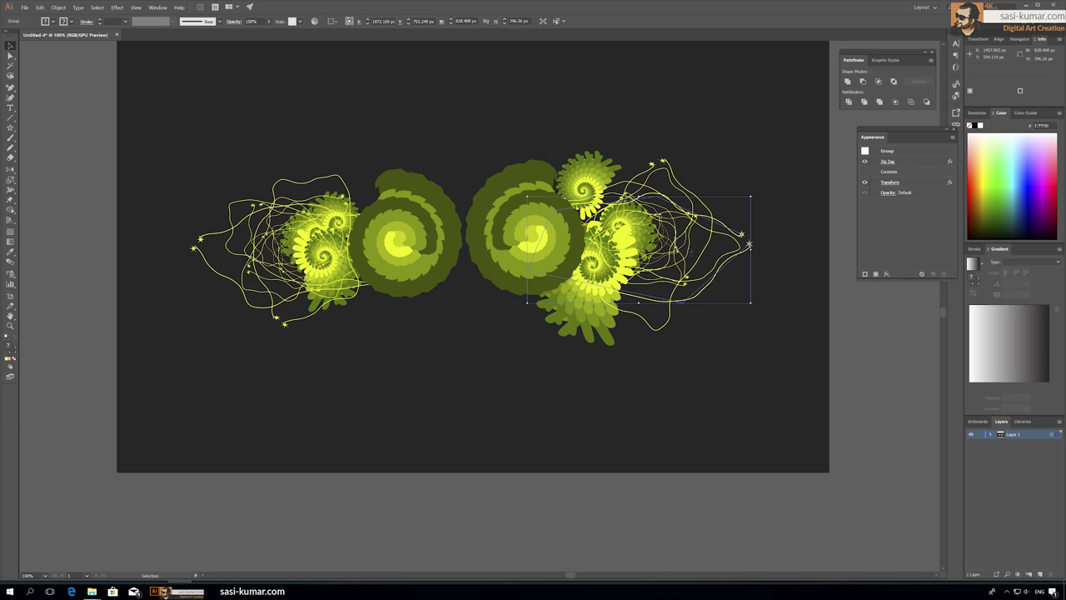
- Set the right line burst's Transform effect to 81%/117% scale, adjusting copies and angle
{"action": "left_click", "coordinate": [890, 182]}
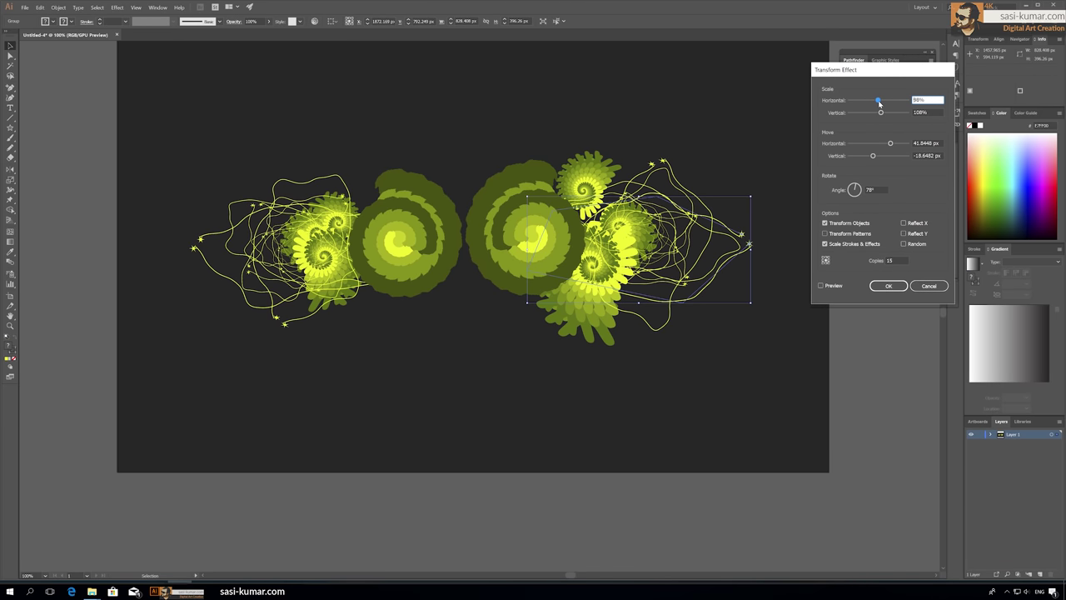
{"action": "left_click", "coordinate": [830, 286]}
{"action": "left_click_drag", "start_coordinate": [871, 100], "coordinate": [886, 114]}
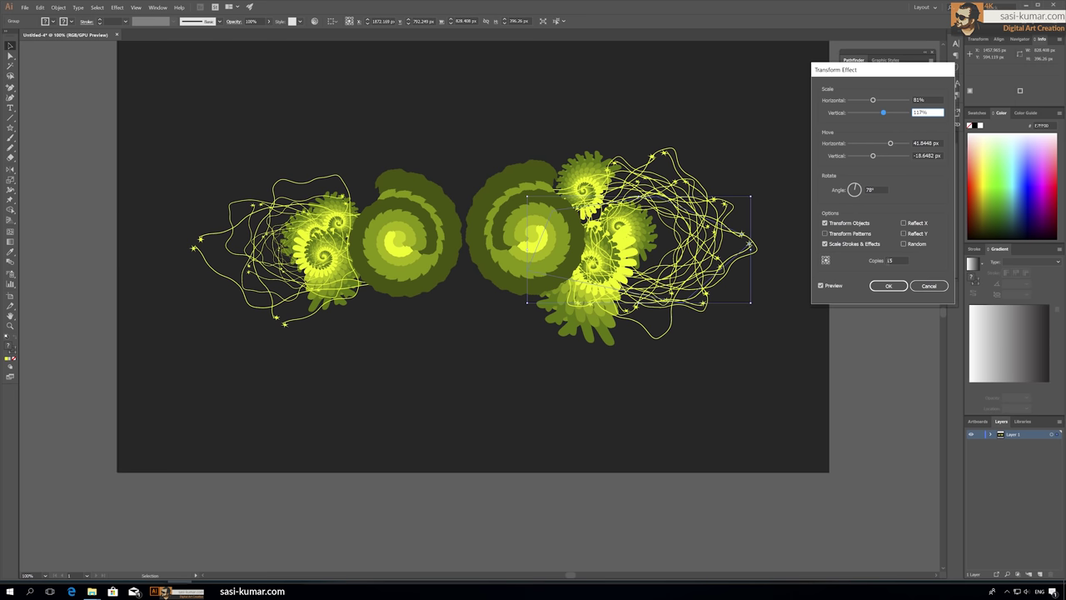
{"action": "left_click", "coordinate": [895, 260]}
{"action": "left_click", "coordinate": [880, 189]}
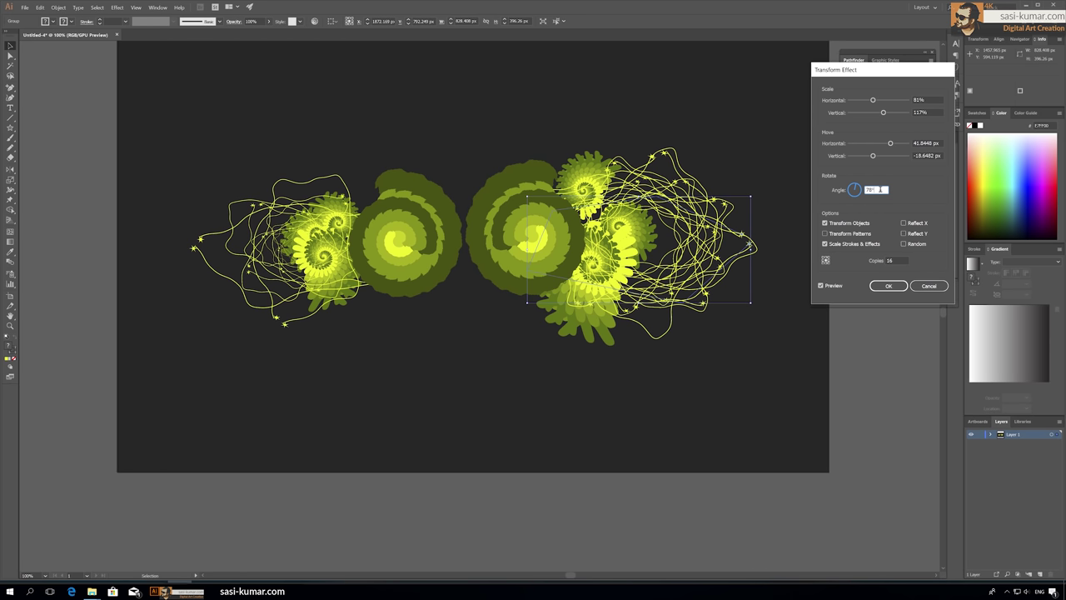
{"action": "left_click", "coordinate": [888, 286]}
{"action": "left_click", "coordinate": [837, 252]}
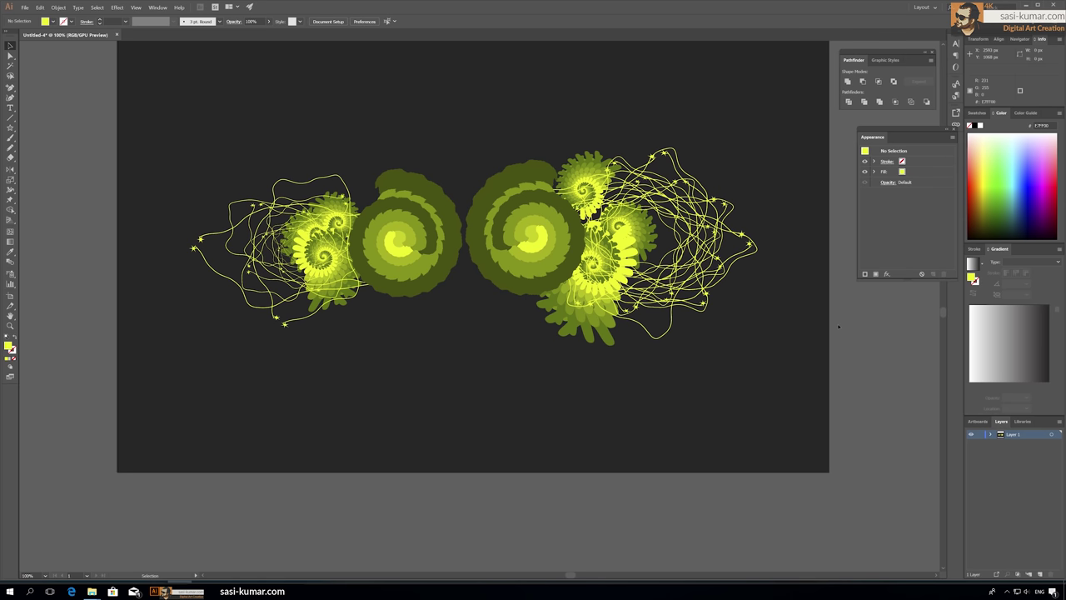
- Stretch the left line burst's bounding box wider to match the right one
{"action": "key", "text": "ctrl+1"}
{"action": "key", "text": "ctrl+minus"}
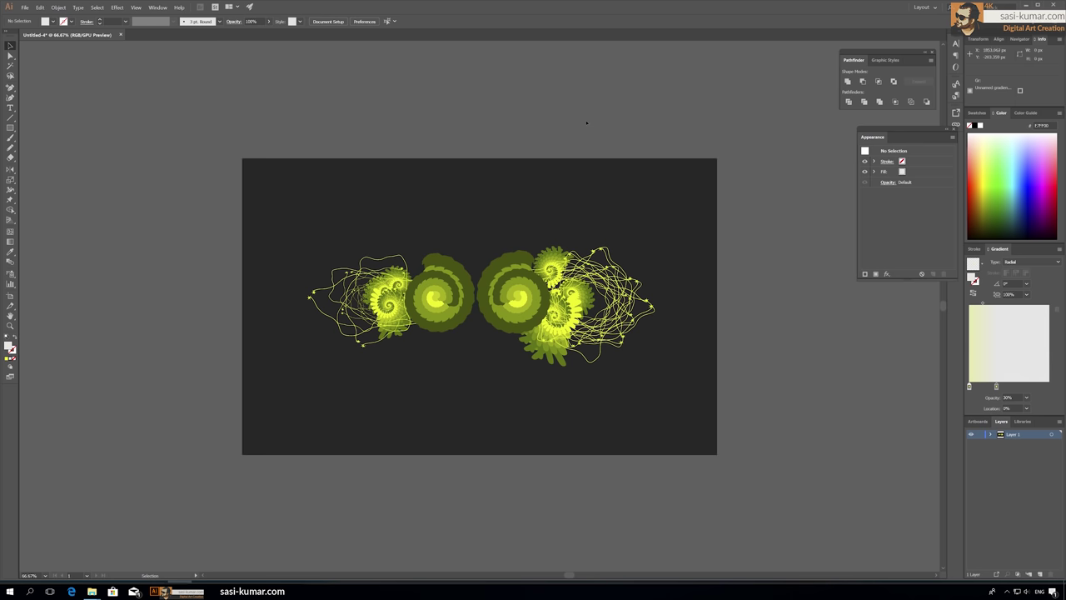
{"action": "left_click", "coordinate": [650, 309]}
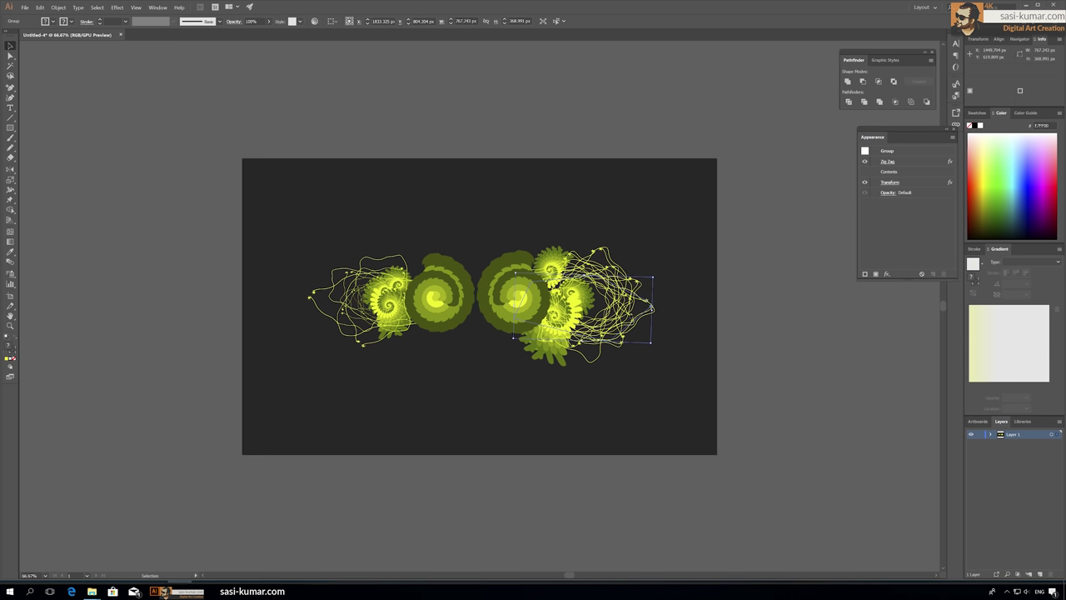
{"action": "left_click", "coordinate": [540, 139]}
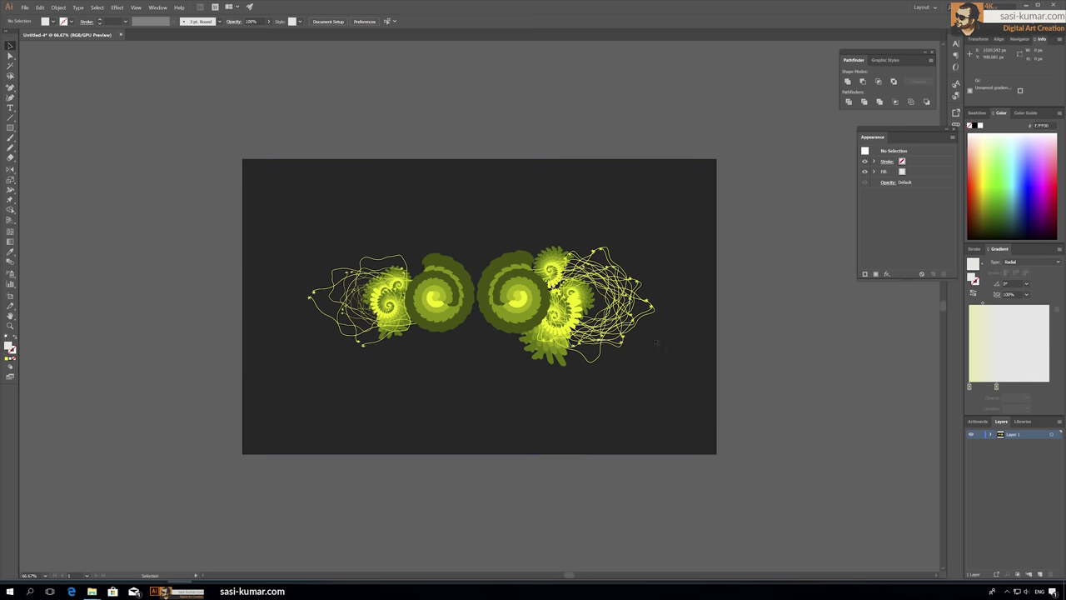
{"action": "left_click", "coordinate": [311, 297]}
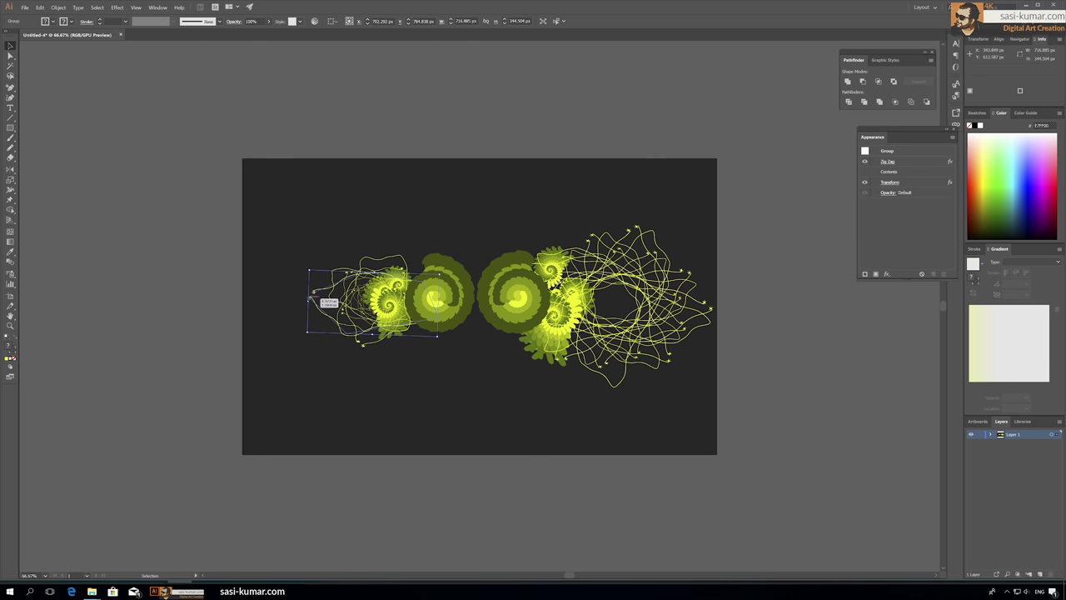
{"action": "left_click_drag", "start_coordinate": [310, 298], "coordinate": [308, 298]}
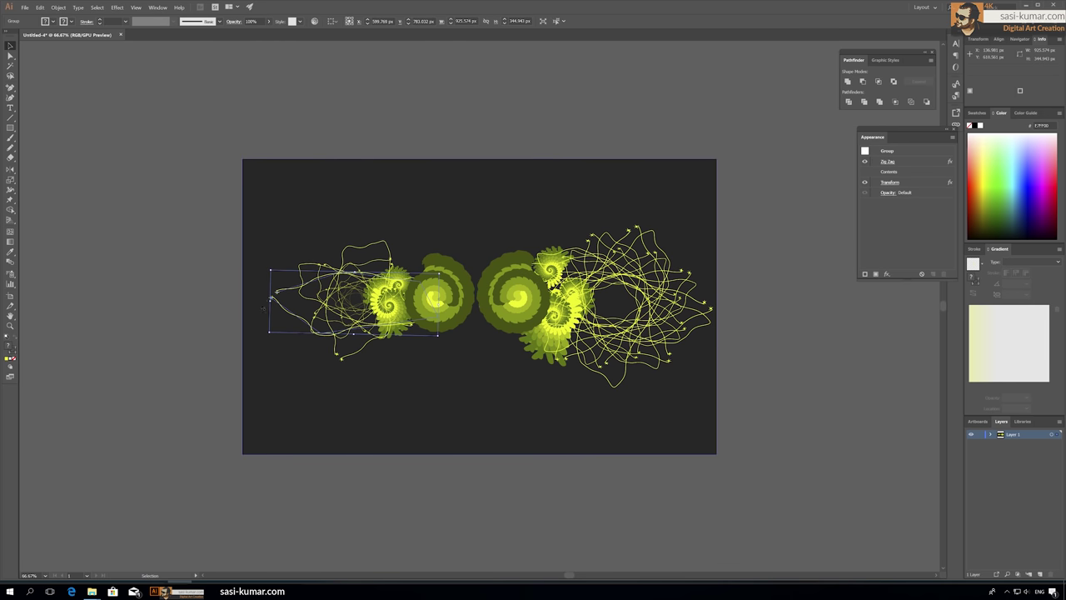
{"action": "left_click", "coordinate": [447, 78]}
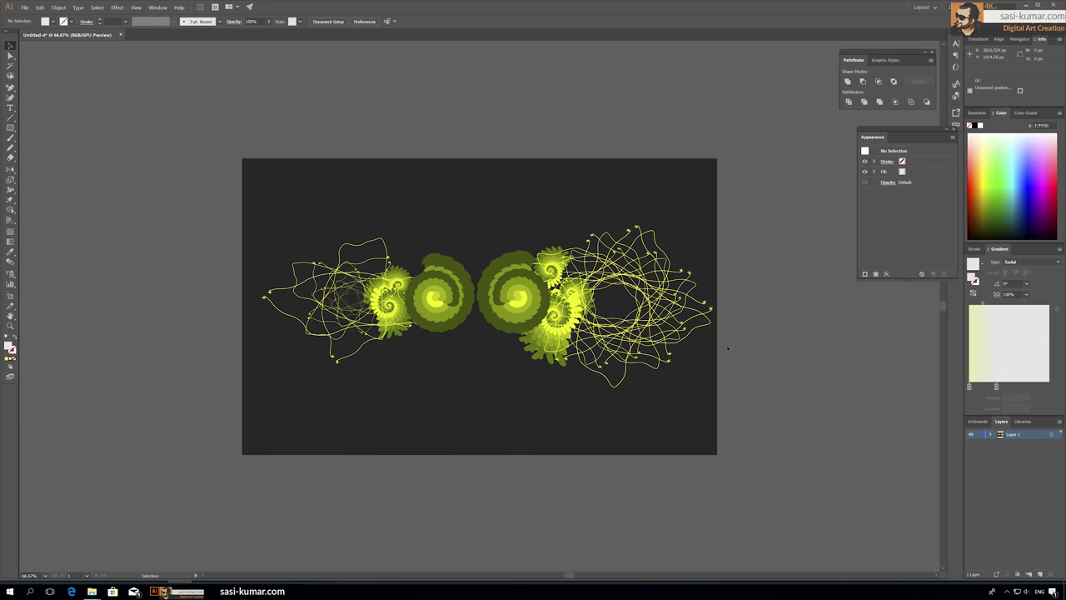
- Draw a dark square above the artboard and duplicate it into a row of seven
{"action": "key", "text": "ctrl+minus"}
{"action": "key", "text": "m"}
{"action": "left_click_drag", "start_coordinate": [301, 144], "coordinate": [348, 191]}
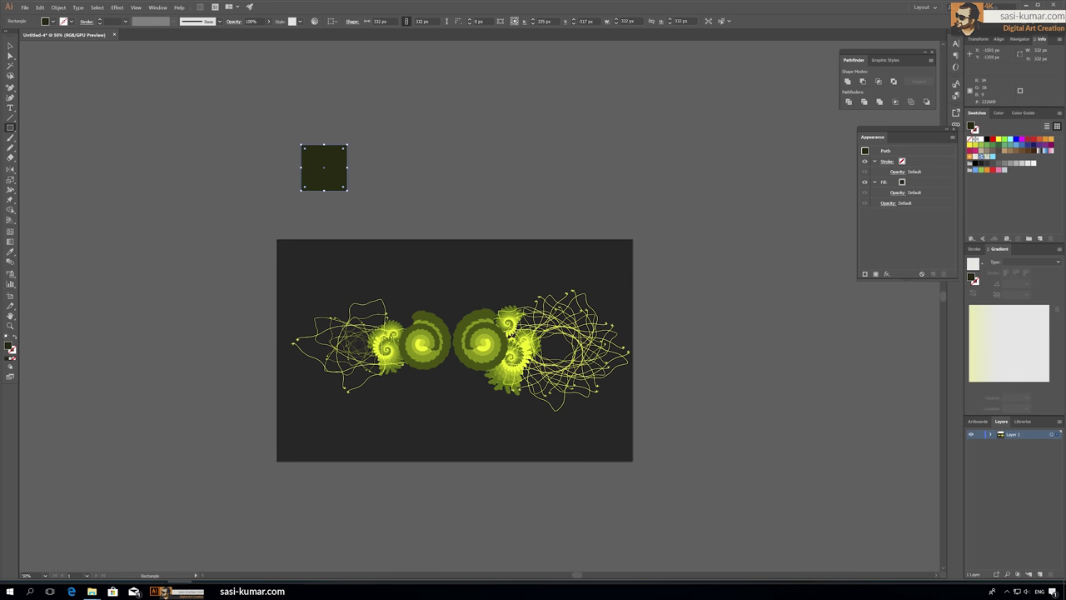
{"action": "mouse_move", "coordinate": [327, 157]}
{"action": "left_mouse_down"}
{"action": "mouse_move", "coordinate": [308, 151]}
{"action": "mouse_move", "coordinate": [404, 157]}
{"action": "mouse_move", "coordinate": [379, 156]}
{"action": "left_mouse_up"}
{"action": "key", "text": "ctrl+d"}
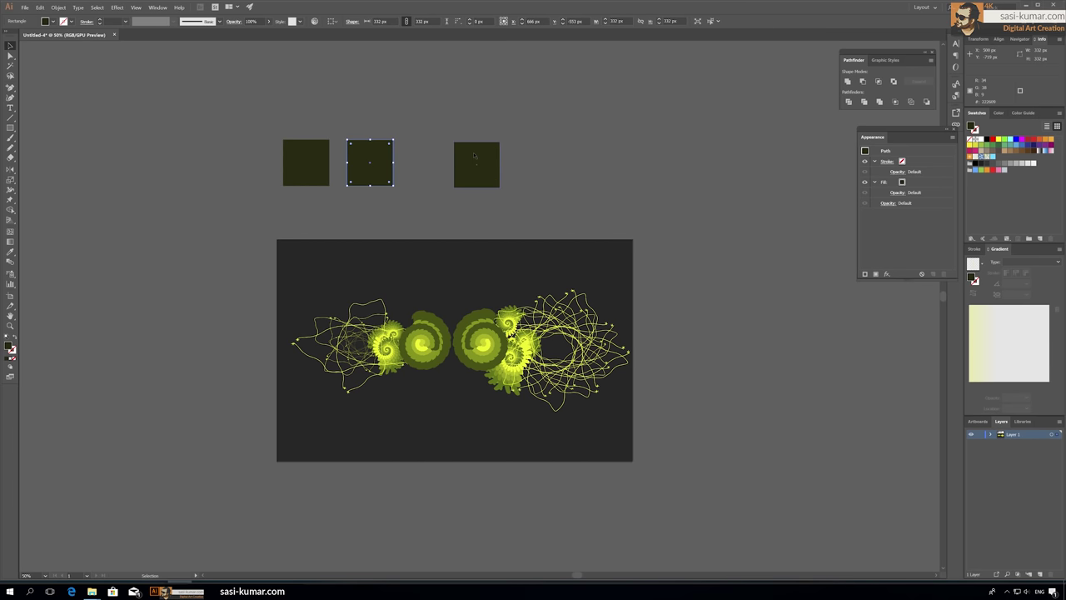
{"action": "mouse_move", "coordinate": [479, 159]}
{"action": "left_mouse_down"}
{"action": "mouse_move", "coordinate": [428, 159]}
{"action": "mouse_move", "coordinate": [493, 157]}
{"action": "left_mouse_up"}
{"action": "key", "text": "ctrl+d"}
{"action": "key", "text": "ctrl+d"}
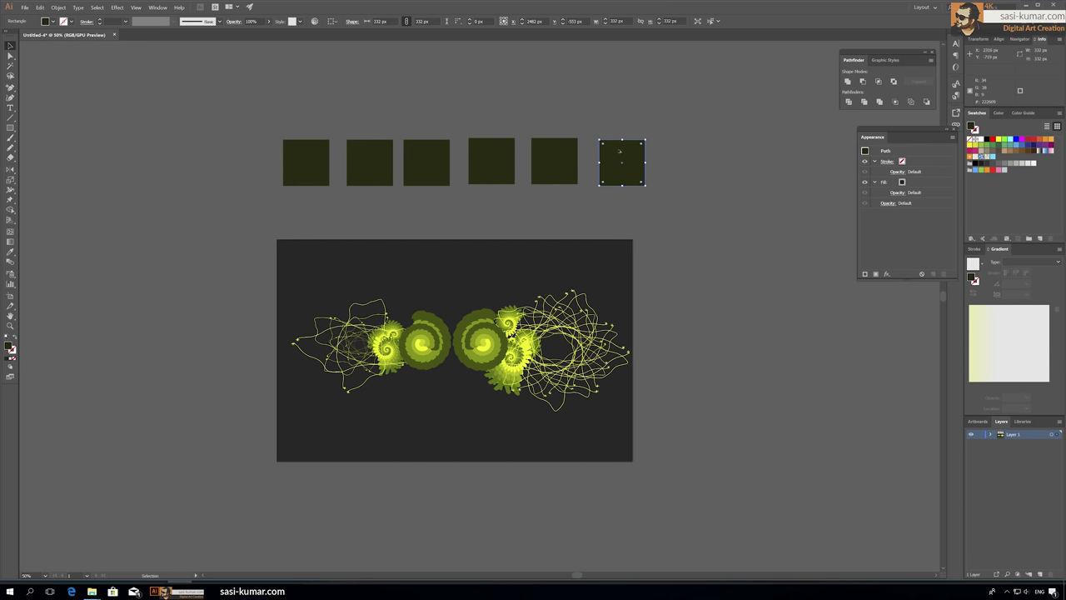
{"action": "mouse_move", "coordinate": [629, 154]}
{"action": "left_mouse_down"}
{"action": "mouse_move", "coordinate": [679, 154]}
{"action": "mouse_move", "coordinate": [601, 148]}
{"action": "mouse_move", "coordinate": [673, 158]}
{"action": "left_mouse_up"}
- Top-align the seven squares, distribute them evenly, and shift the row up and left
{"action": "key", "text": "ctrl+a"}
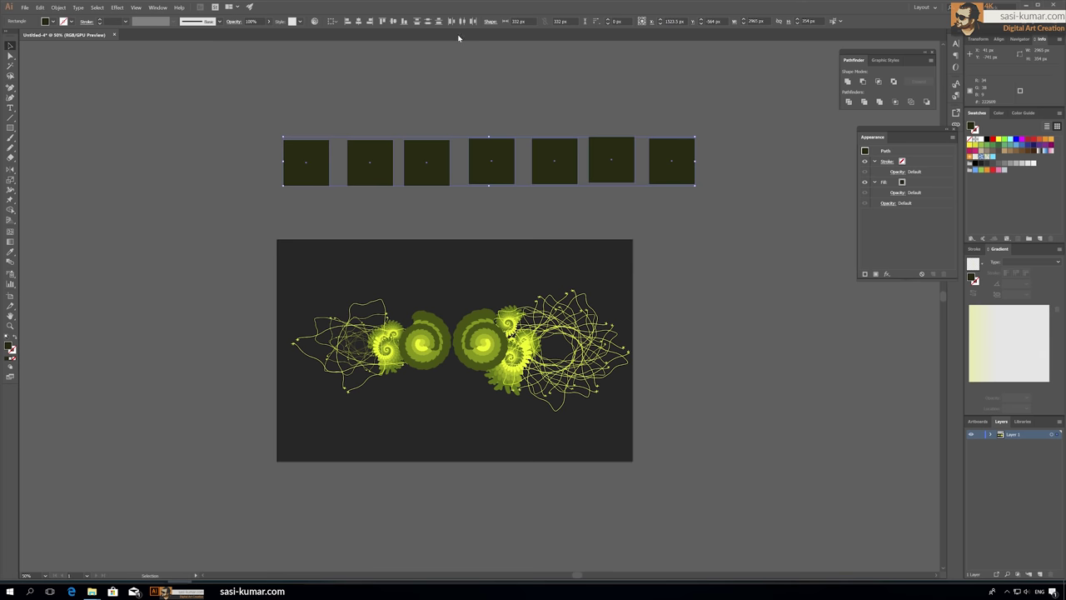
{"action": "left_click", "coordinate": [382, 21]}
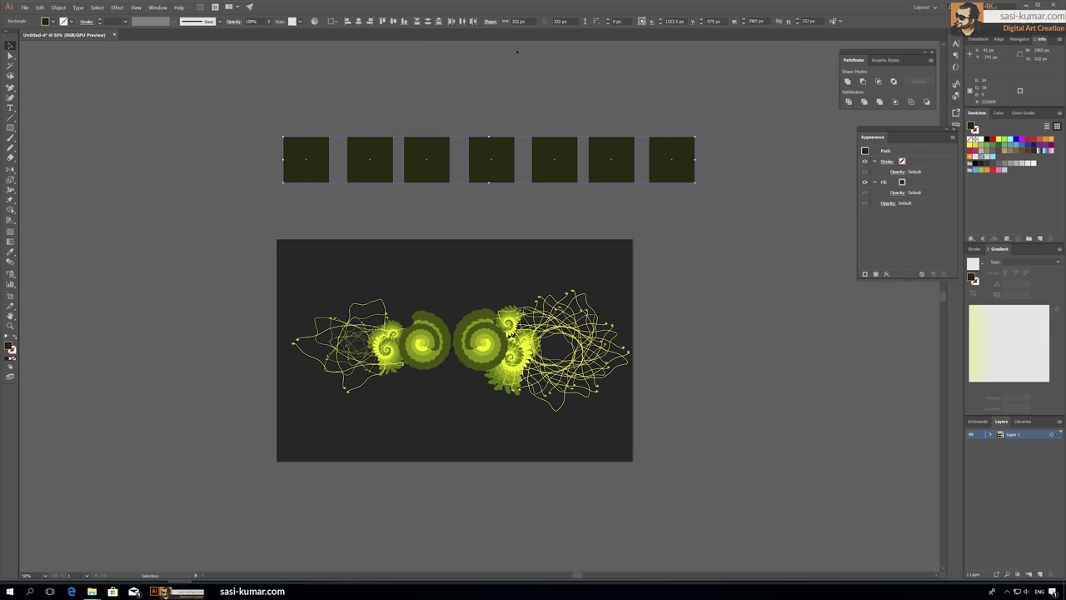
{"action": "left_click", "coordinate": [473, 22]}
{"action": "left_click_drag", "start_coordinate": [545, 156], "coordinate": [508, 139]}
{"action": "left_click", "coordinate": [709, 103]}
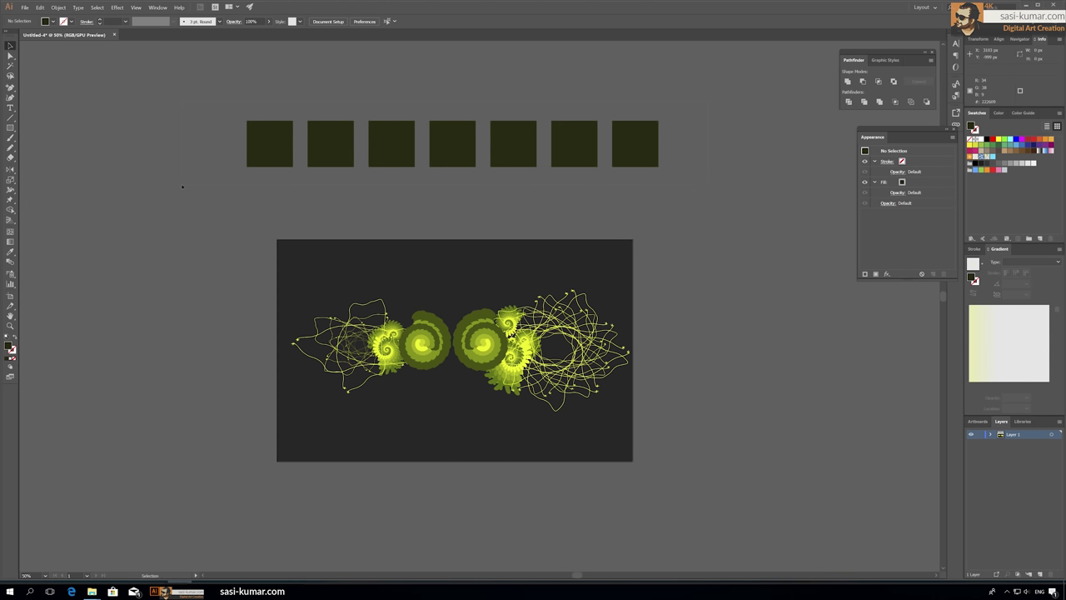
- Fill the first square red and the second square yellow
{"action": "left_click", "coordinate": [269, 143]}
{"action": "double_click", "coordinate": [10, 345]}
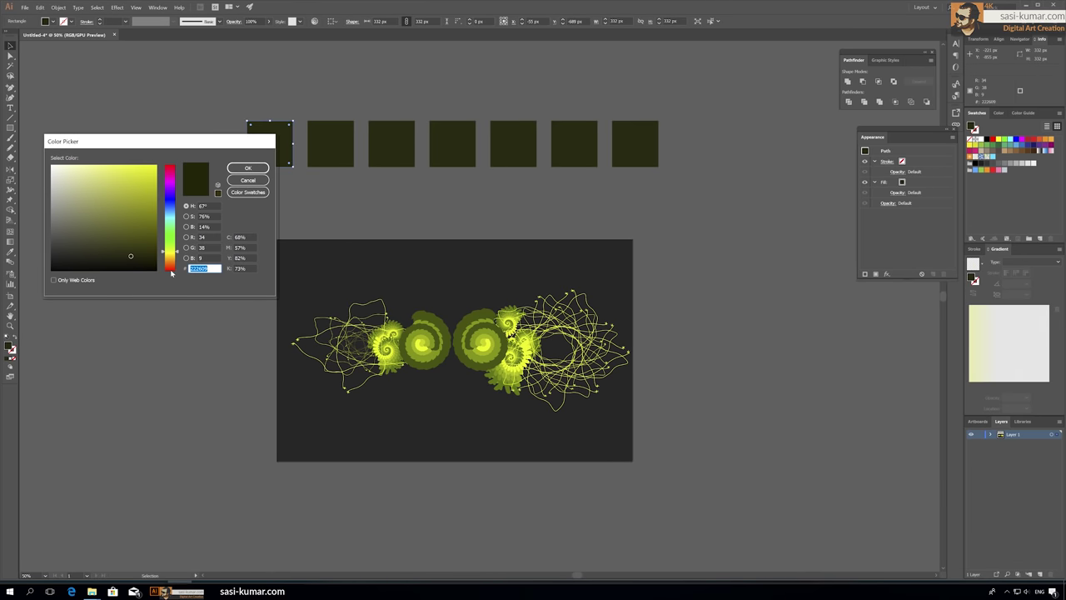
{"action": "left_click", "coordinate": [169, 161]}
{"action": "left_click", "coordinate": [248, 167]}
{"action": "left_click", "coordinate": [323, 161]}
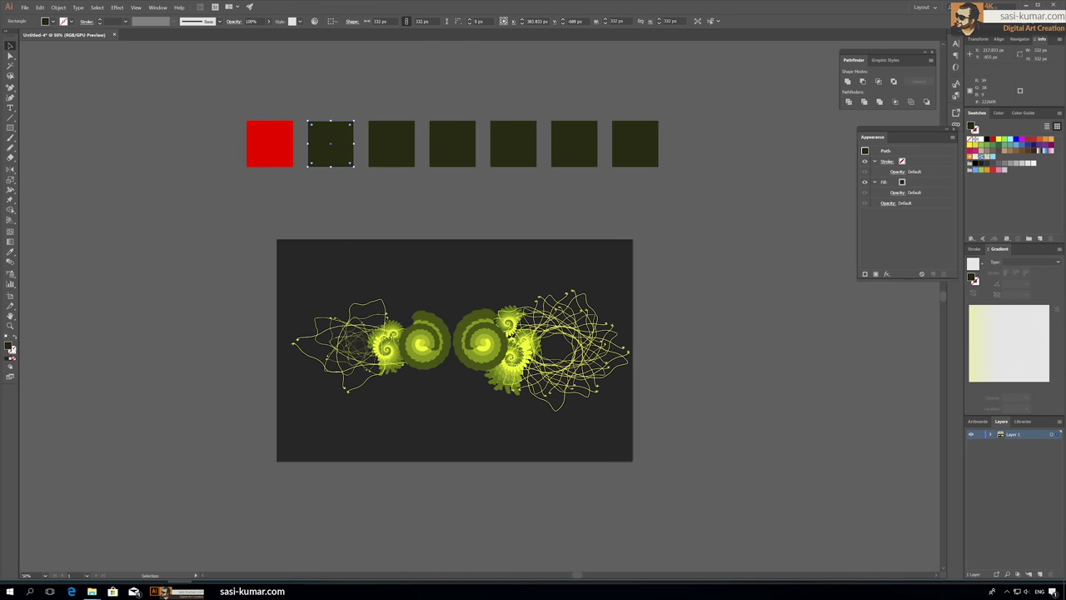
{"action": "double_click", "coordinate": [10, 346]}
{"action": "left_click", "coordinate": [169, 258]}
{"action": "left_click", "coordinate": [155, 166]}
{"action": "left_click", "coordinate": [172, 256]}
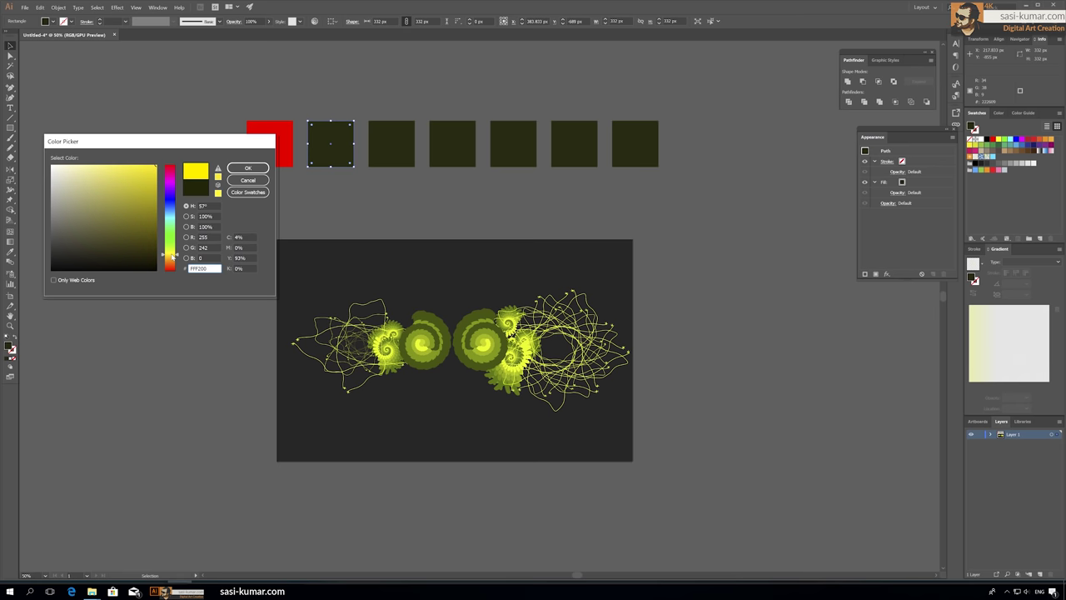
{"action": "left_click", "coordinate": [242, 170]}
- Fill the third square light cyan and the fourth magenta F800FF
{"action": "left_click", "coordinate": [391, 143]}
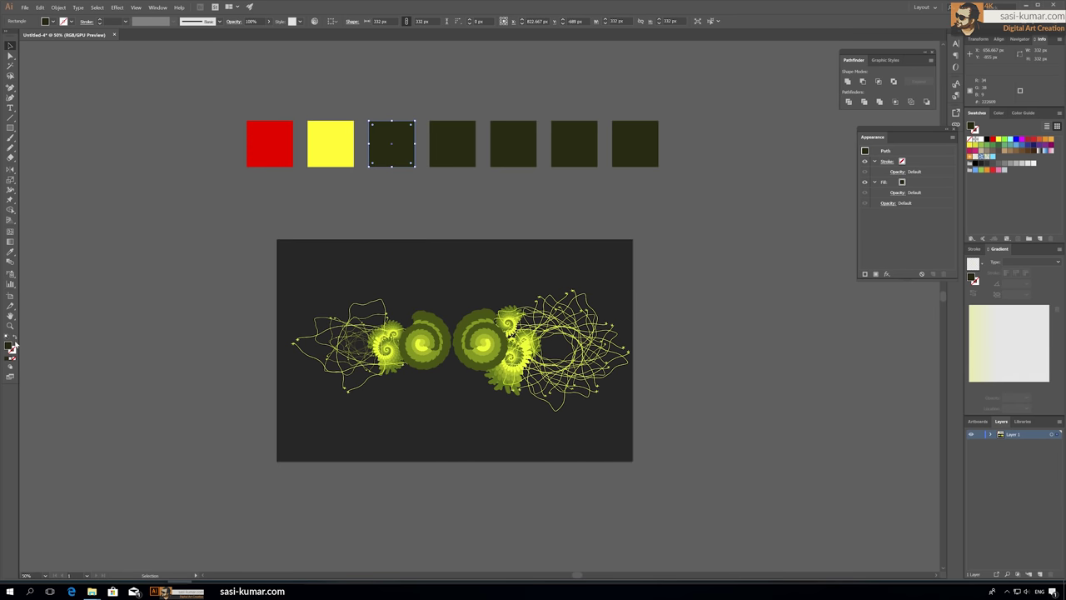
{"action": "double_click", "coordinate": [10, 346]}
{"action": "left_click", "coordinate": [62, 176]}
{"action": "left_click", "coordinate": [169, 221]}
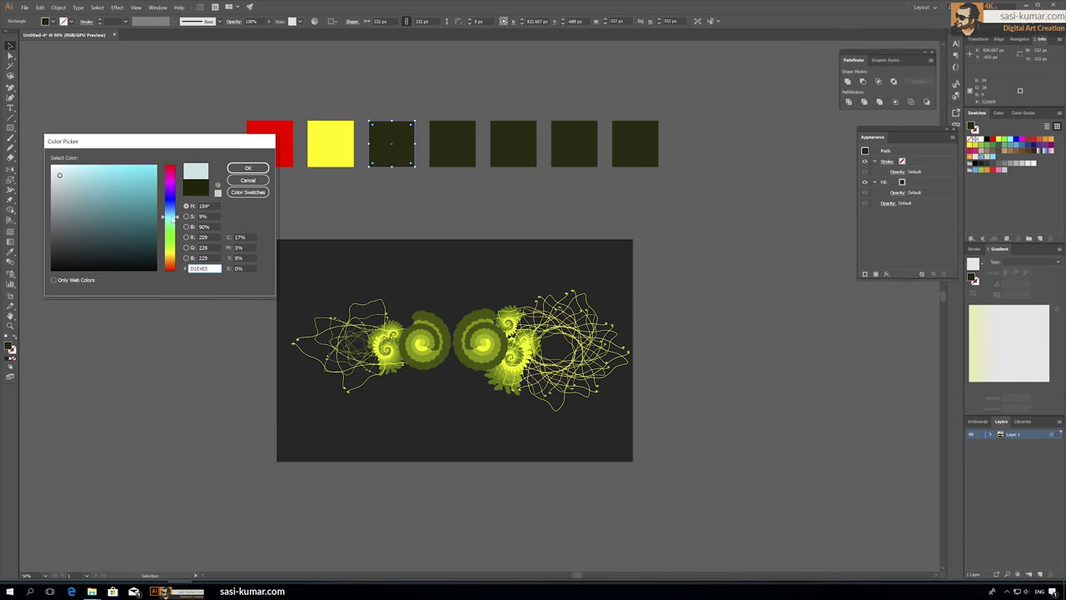
{"action": "left_click", "coordinate": [79, 176]}
{"action": "left_click", "coordinate": [247, 168]}
{"action": "left_click", "coordinate": [452, 143]}
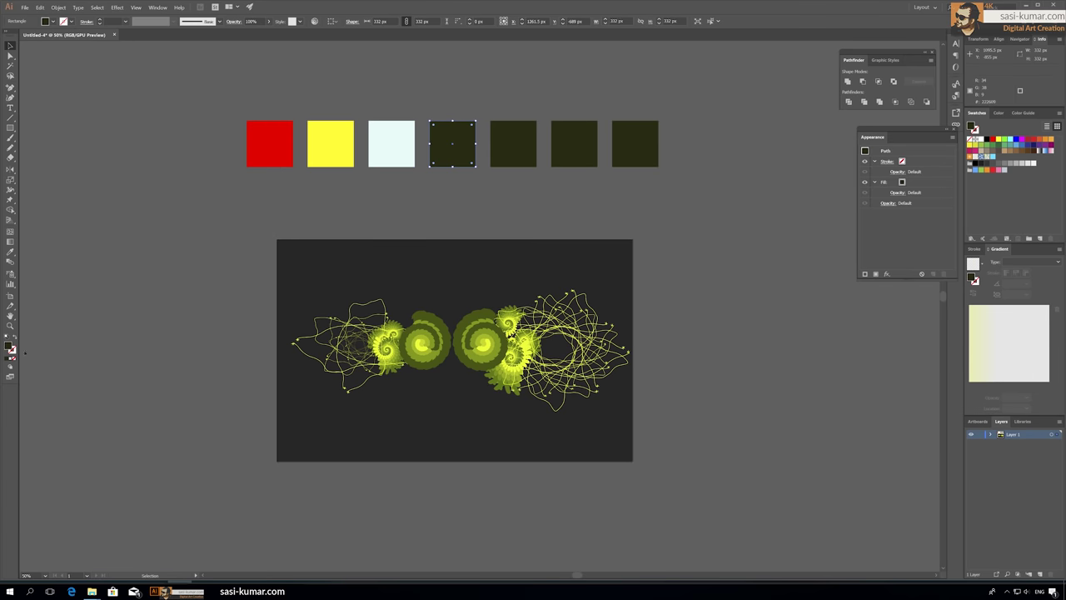
{"action": "double_click", "coordinate": [10, 345]}
{"action": "type", "text": "F800FF"}
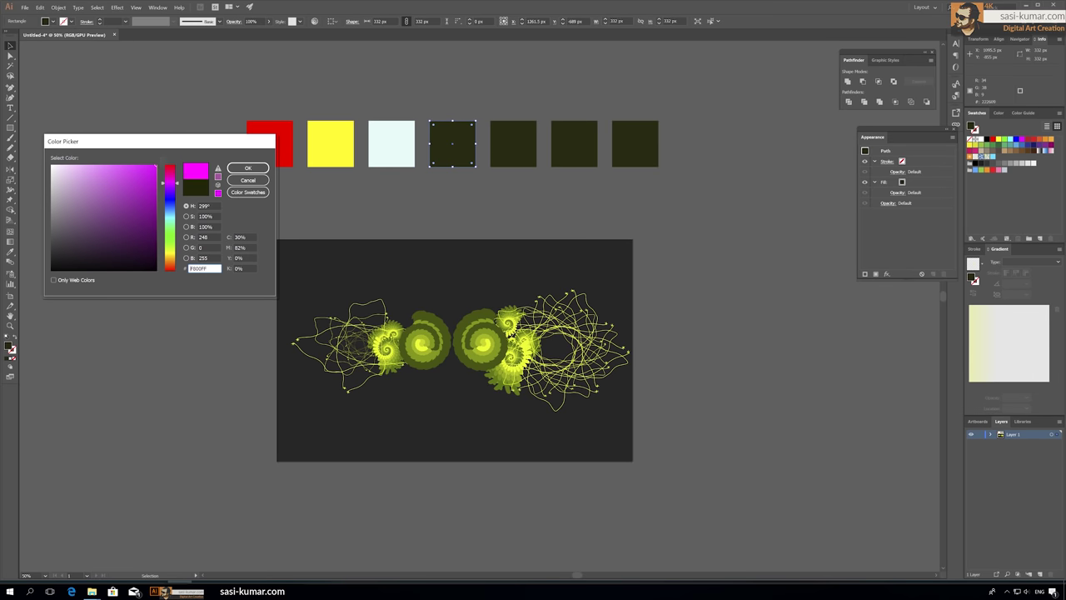
- Fill the fifth square dark purple and the sixth brown 3A1300
{"action": "left_click", "coordinate": [513, 143]}
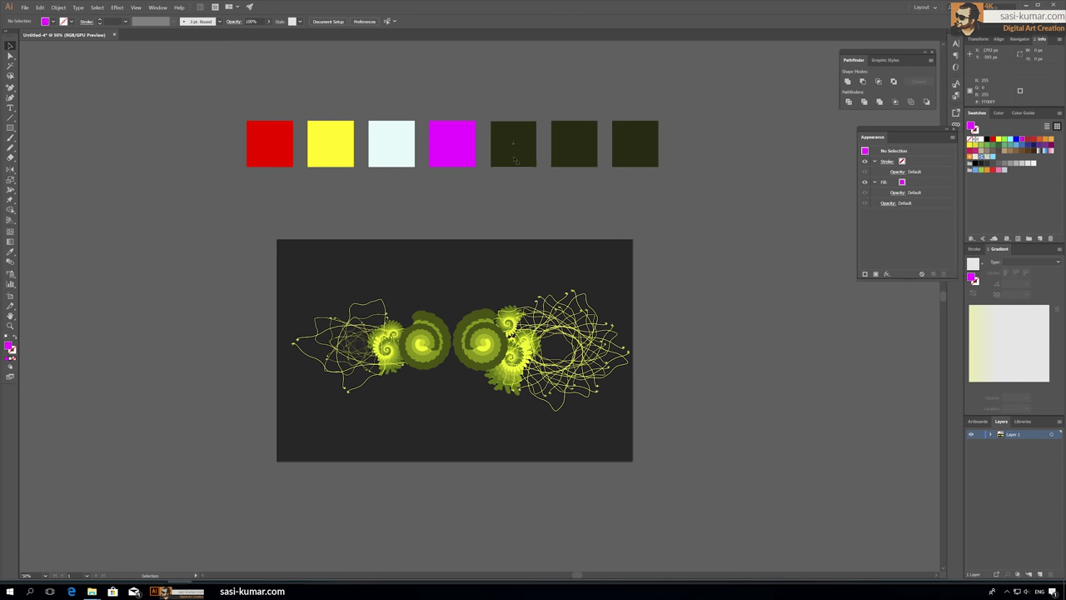
{"action": "double_click", "coordinate": [9, 344]}
{"action": "left_click_drag", "start_coordinate": [169, 265], "coordinate": [169, 189]}
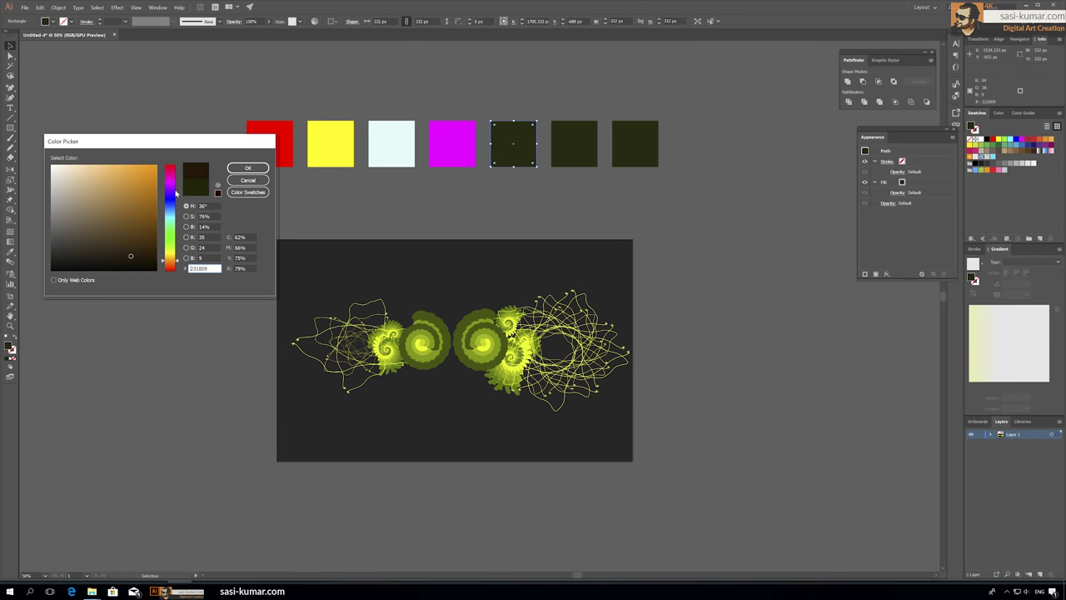
{"action": "left_click", "coordinate": [248, 167]}
{"action": "left_click", "coordinate": [573, 143]}
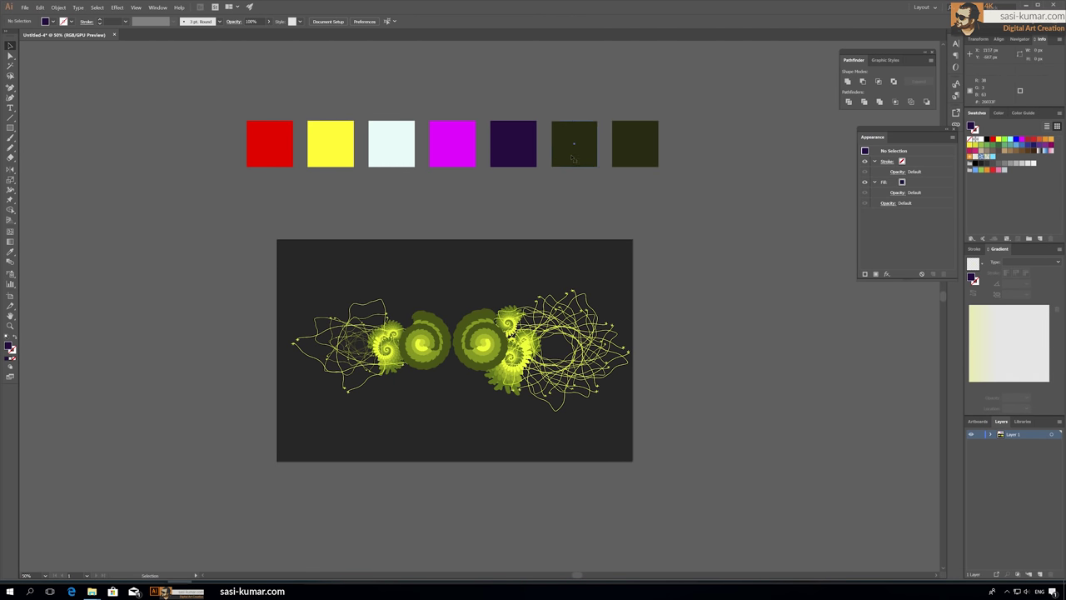
{"action": "double_click", "coordinate": [10, 344]}
{"action": "type", "text": "3A1300"}
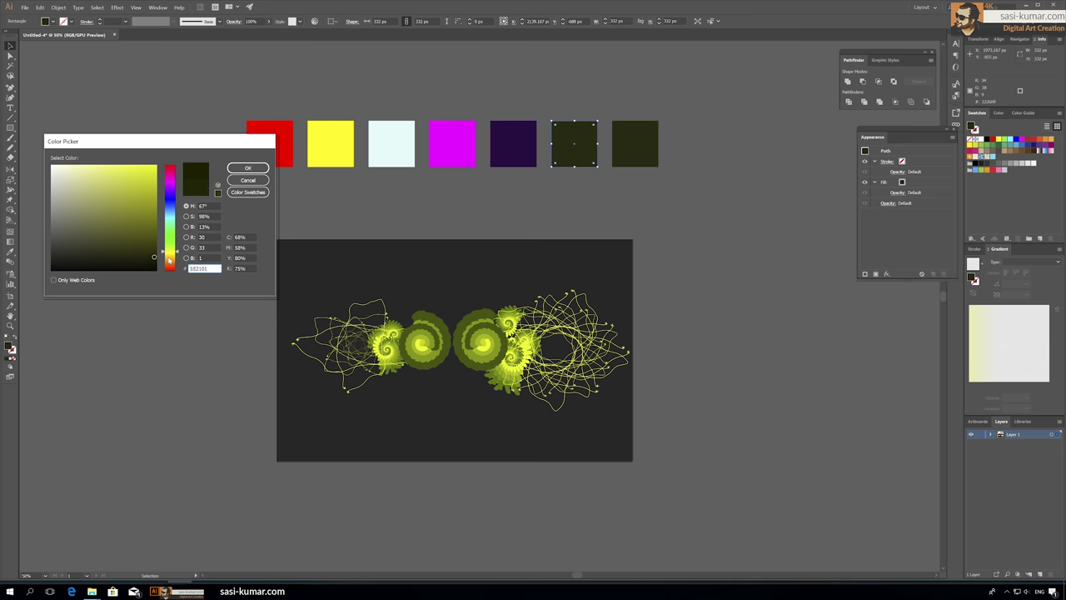
{"action": "key", "text": "Tab"}
{"action": "left_click", "coordinate": [247, 168]}
- Fill the last square light blue 66CCFF
{"action": "left_click", "coordinate": [635, 143]}
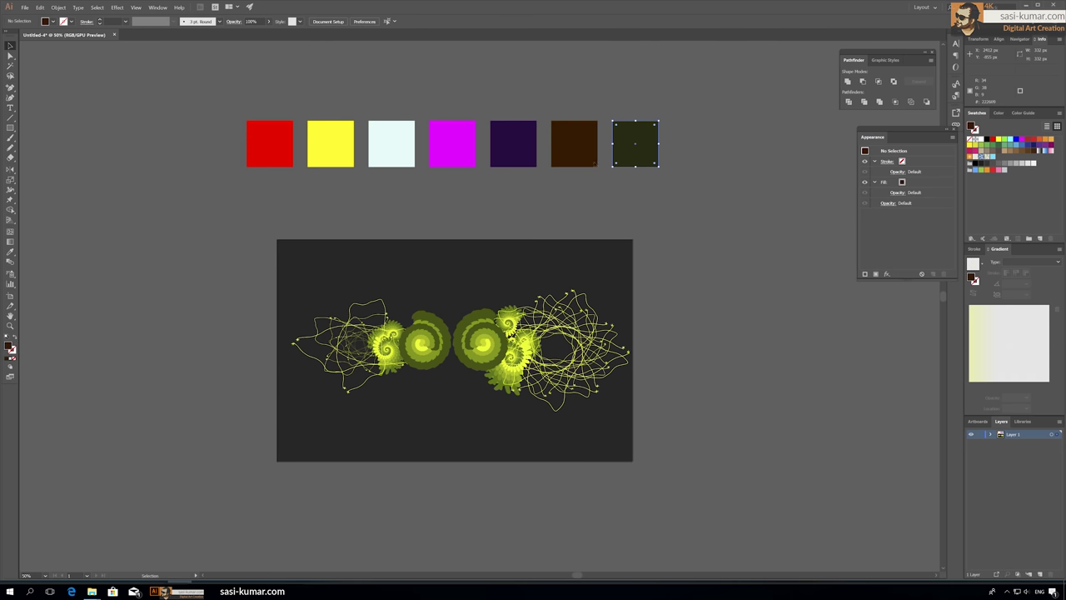
{"action": "double_click", "coordinate": [10, 344]}
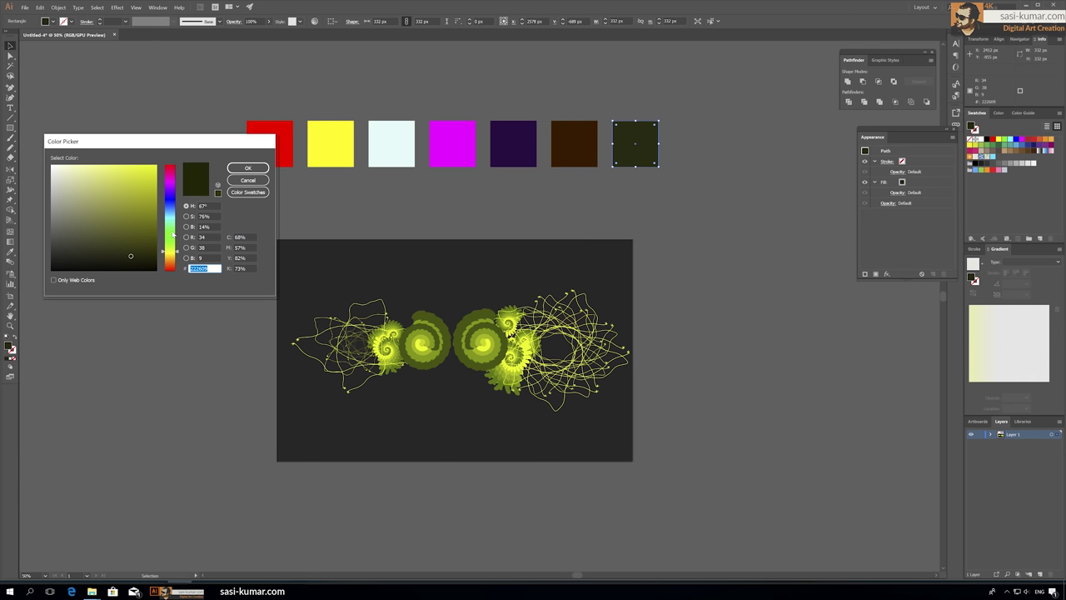
{"action": "type", "text": "00FFEC"}
{"action": "key", "text": "Tab"}
{"action": "type", "text": "66CCFF"}
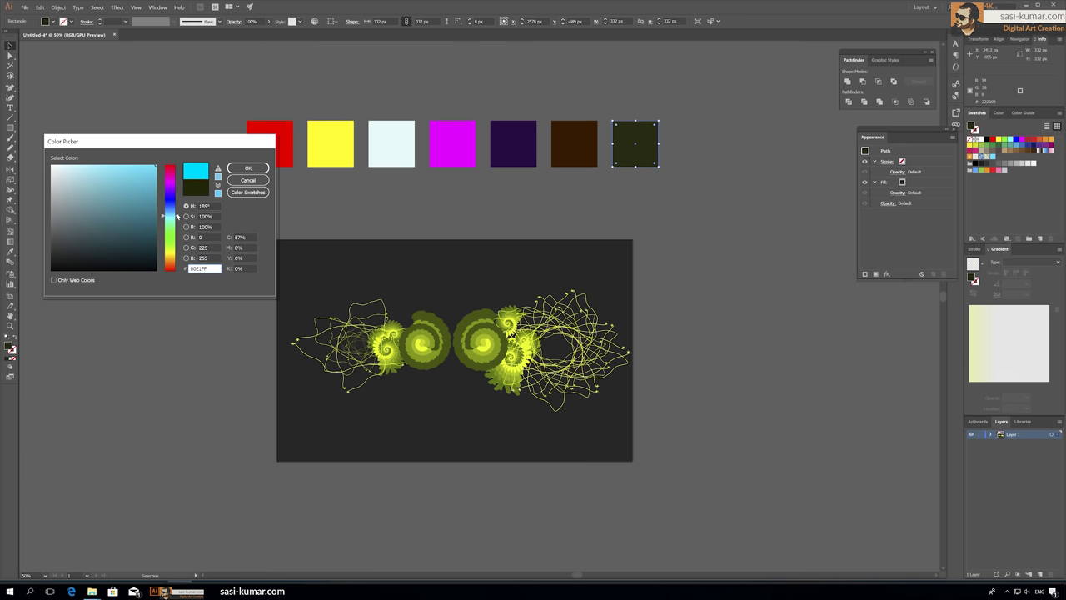
{"action": "key", "text": "Return"}
{"action": "left_click", "coordinate": [553, 80]}
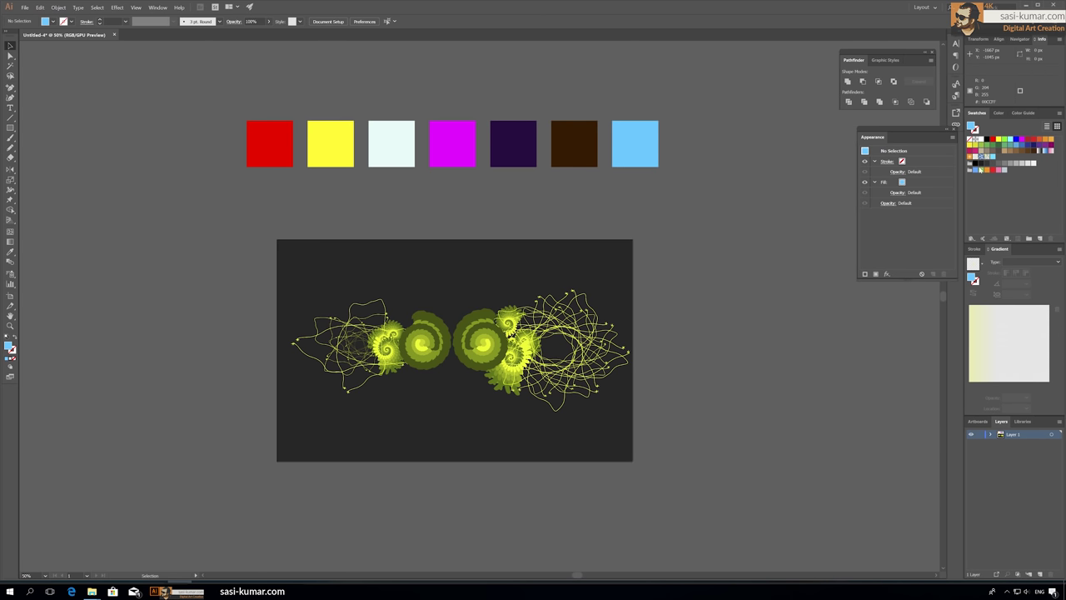
{"action": "left_click", "coordinate": [1027, 239]}
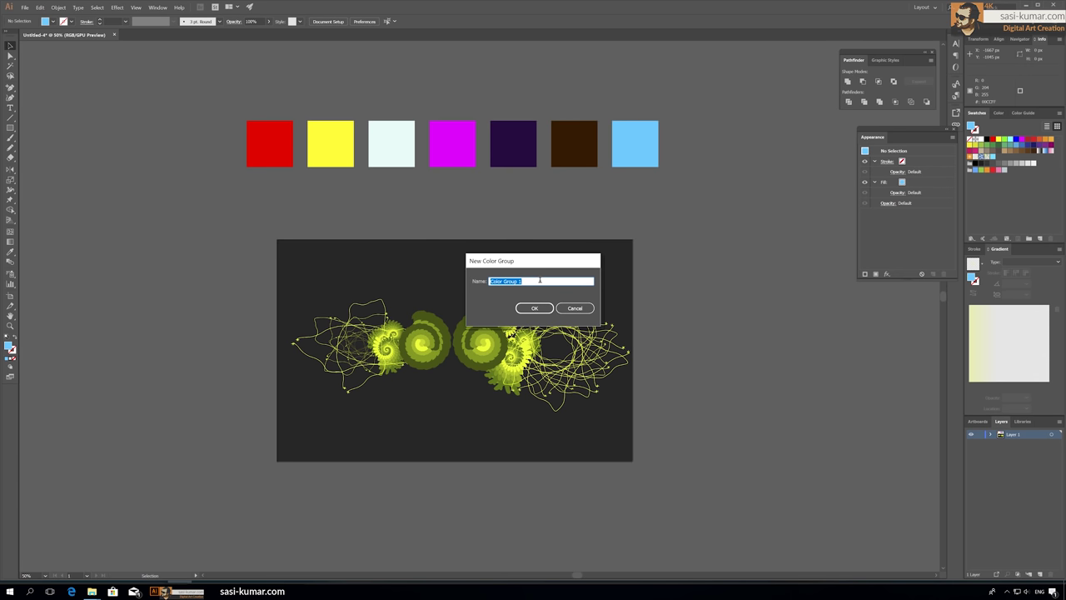
- Name the new colour group 've' and drag the red square's fill into it
{"action": "type", "text": "ver-01"}
{"action": "key", "text": "Return"}
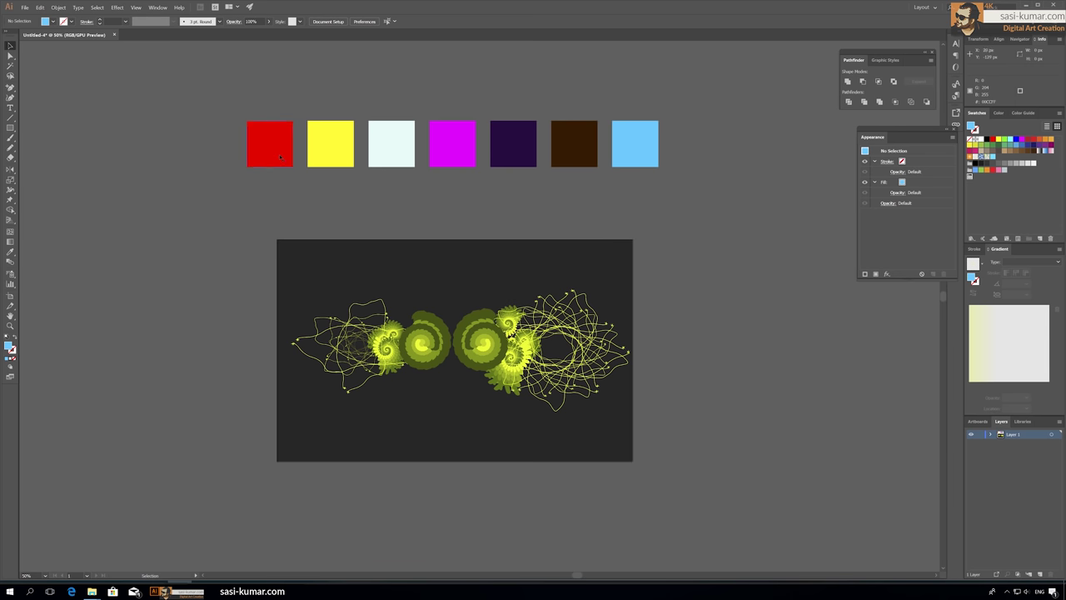
{"action": "left_click", "coordinate": [280, 156]}
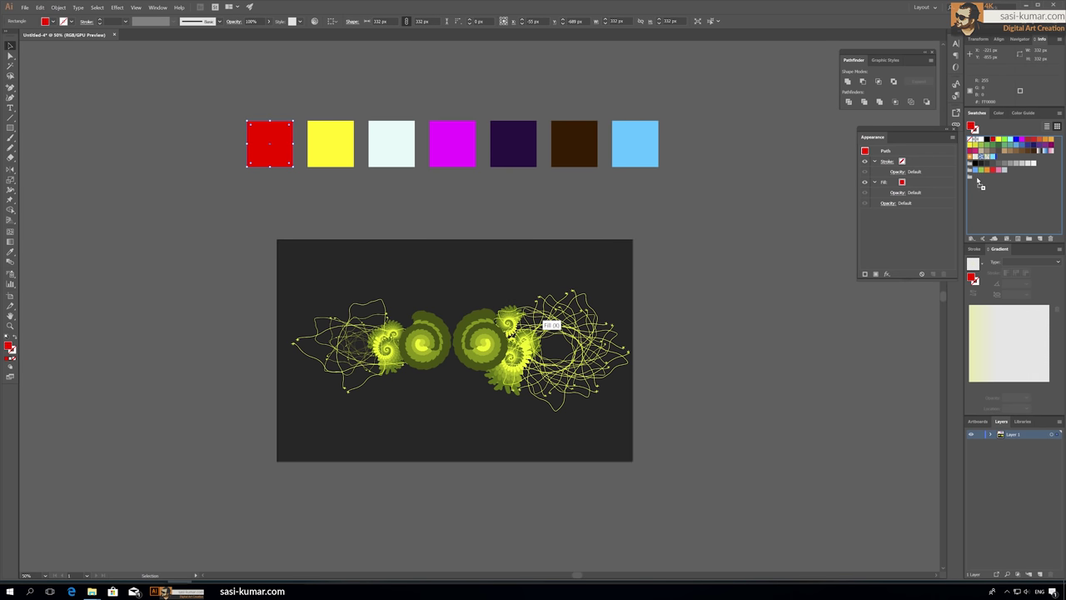
{"action": "left_click_drag", "start_coordinate": [281, 157], "coordinate": [978, 180]}
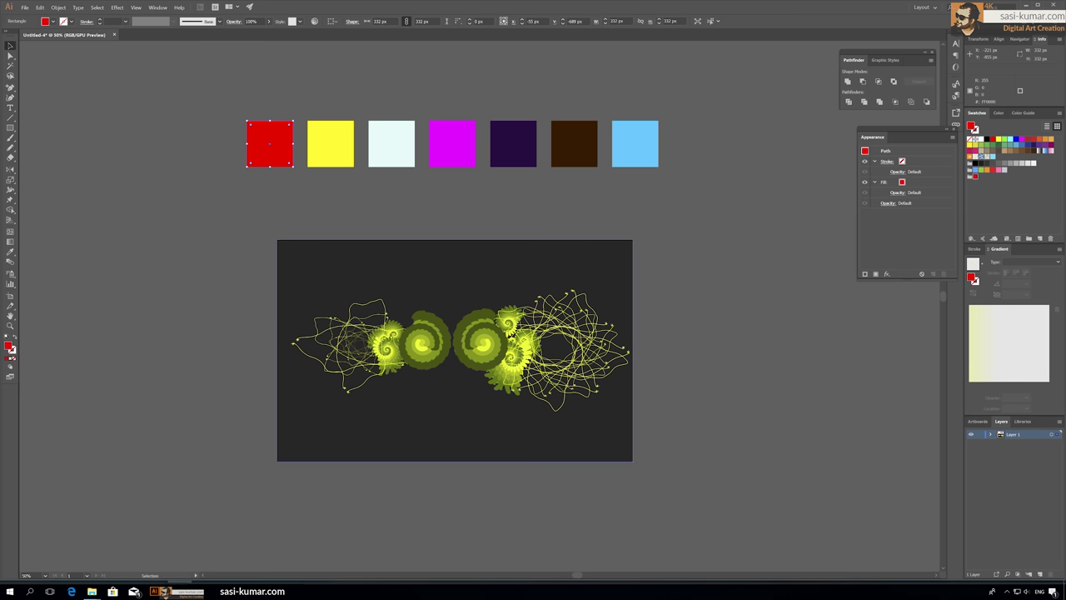
{"action": "left_click", "coordinate": [331, 146]}
- Add the yellow, light cyan, magenta, dark purple and brown square colours to the colour group
{"action": "left_click_drag", "start_coordinate": [791, 214], "coordinate": [978, 181]}
{"action": "left_click", "coordinate": [392, 143]}
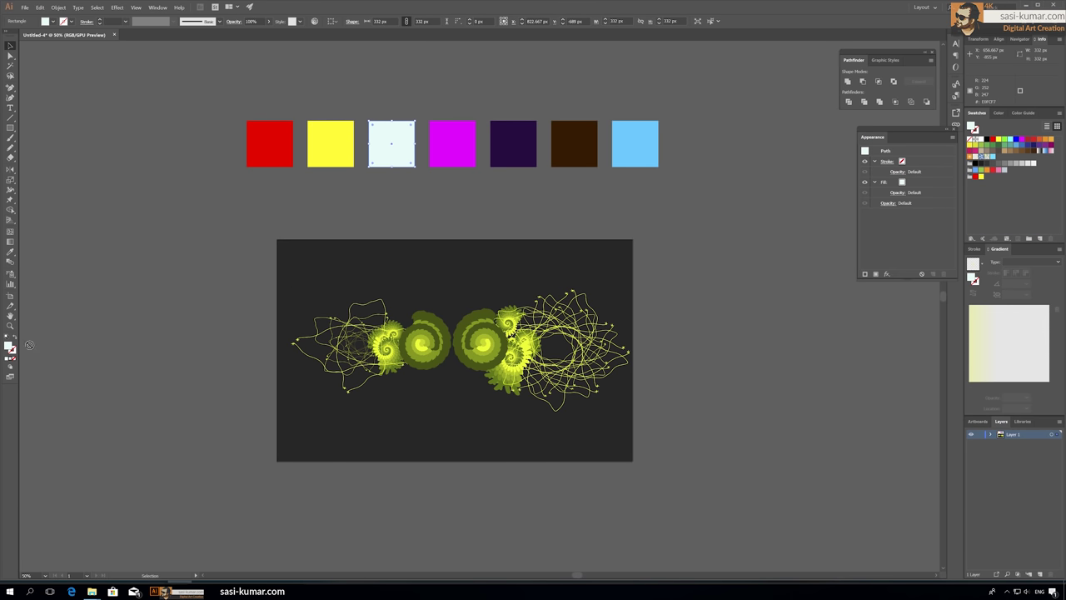
{"action": "mouse_move", "coordinate": [29, 345]}
{"action": "left_mouse_down"}
{"action": "mouse_move", "coordinate": [994, 191]}
{"action": "mouse_move", "coordinate": [986, 178]}
{"action": "left_mouse_up"}
{"action": "left_click", "coordinate": [452, 143]}
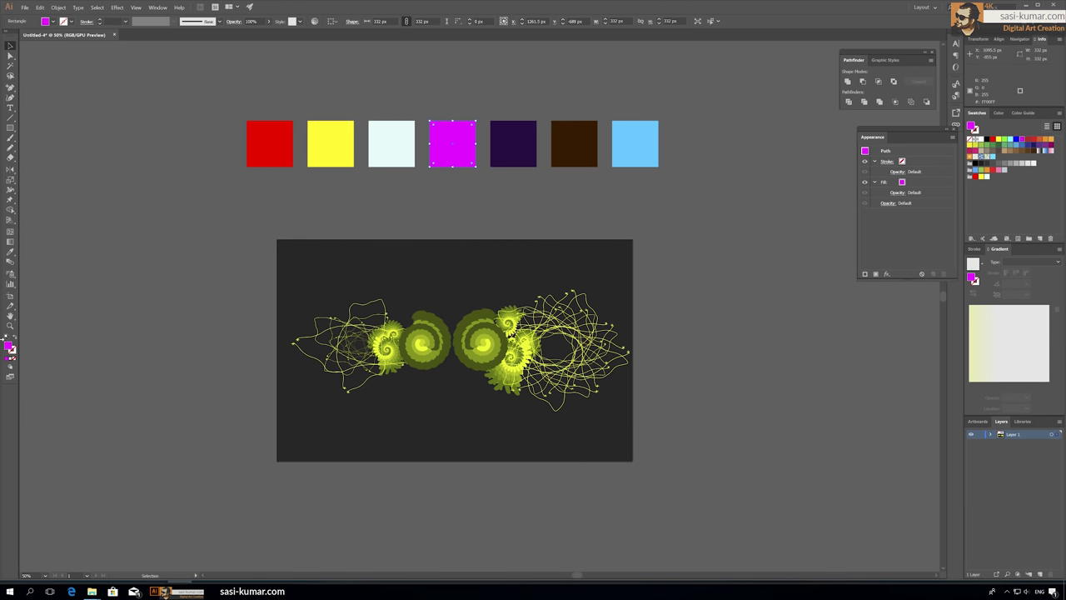
{"action": "left_click_drag", "start_coordinate": [864, 295], "coordinate": [994, 182]}
{"action": "left_click", "coordinate": [513, 143]}
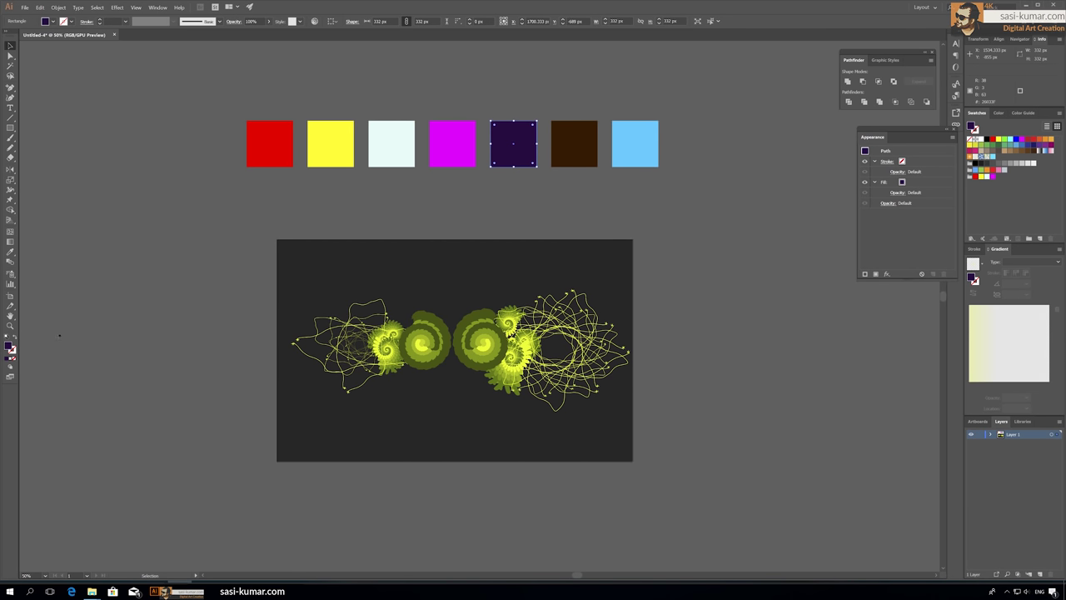
{"action": "left_click_drag", "start_coordinate": [10, 347], "coordinate": [998, 178]}
{"action": "left_click", "coordinate": [574, 143]}
{"action": "left_click_drag", "start_coordinate": [869, 222], "coordinate": [1001, 176]}
- Add the light blue colour to the group, deleting stray duplicate swatches and undoing the accidental brown fill
{"action": "left_click", "coordinate": [634, 143]}
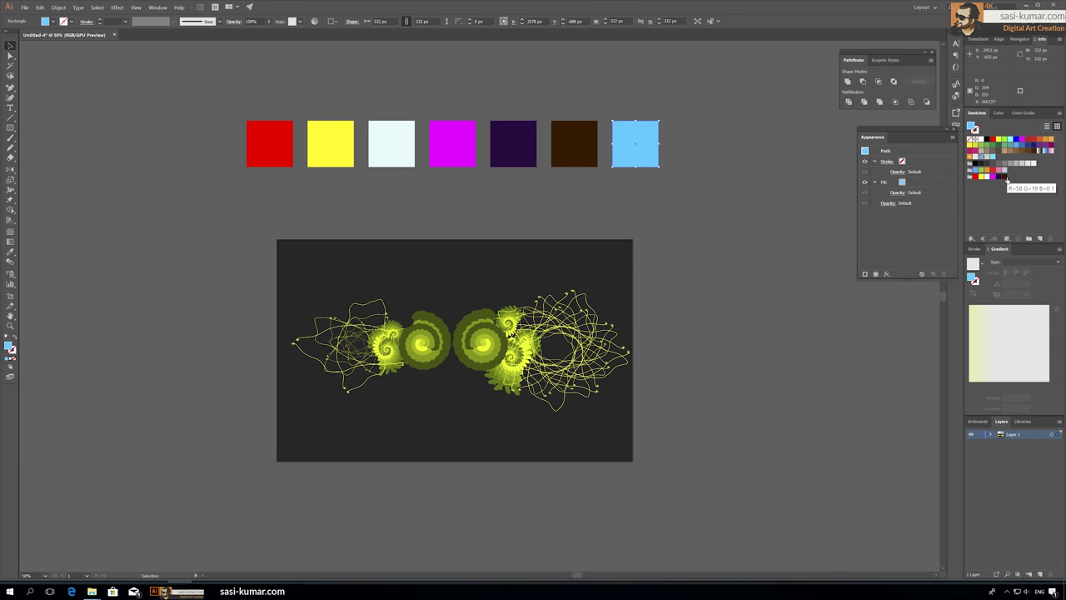
{"action": "left_click", "coordinate": [1004, 176]}
{"action": "left_click", "coordinate": [1051, 239]}
{"action": "left_click", "coordinate": [529, 306]}
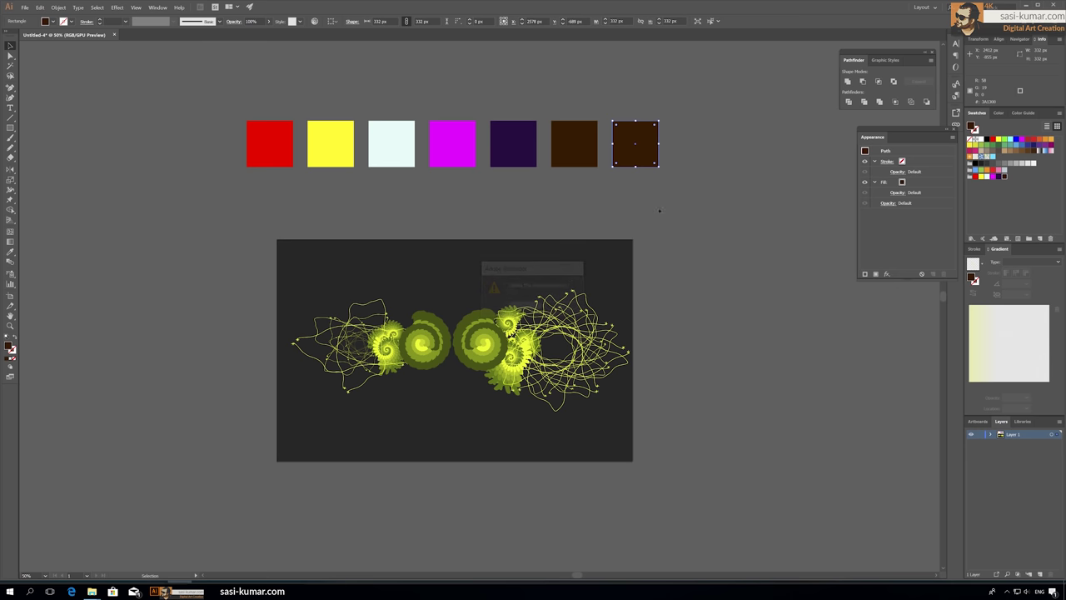
{"action": "key", "text": "ctrl+z"}
{"action": "key", "text": "ctrl+z"}
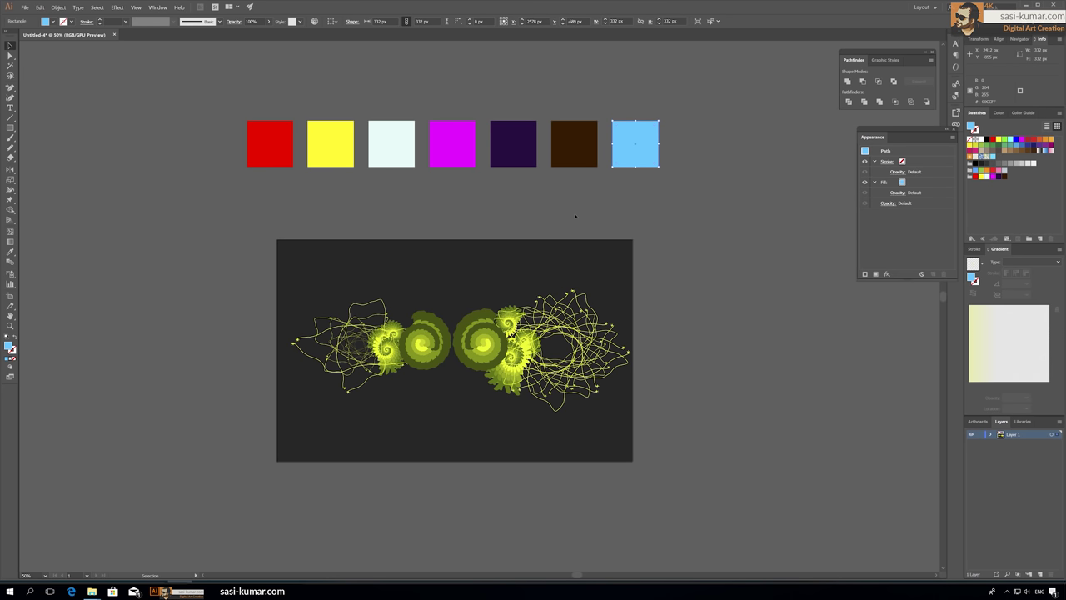
{"action": "mouse_move", "coordinate": [10, 346]}
{"action": "left_mouse_down"}
{"action": "mouse_move", "coordinate": [1030, 201]}
{"action": "mouse_move", "coordinate": [1005, 180]}
{"action": "left_mouse_up"}
{"action": "left_click", "coordinate": [1004, 178]}
{"action": "left_click", "coordinate": [1050, 238]}
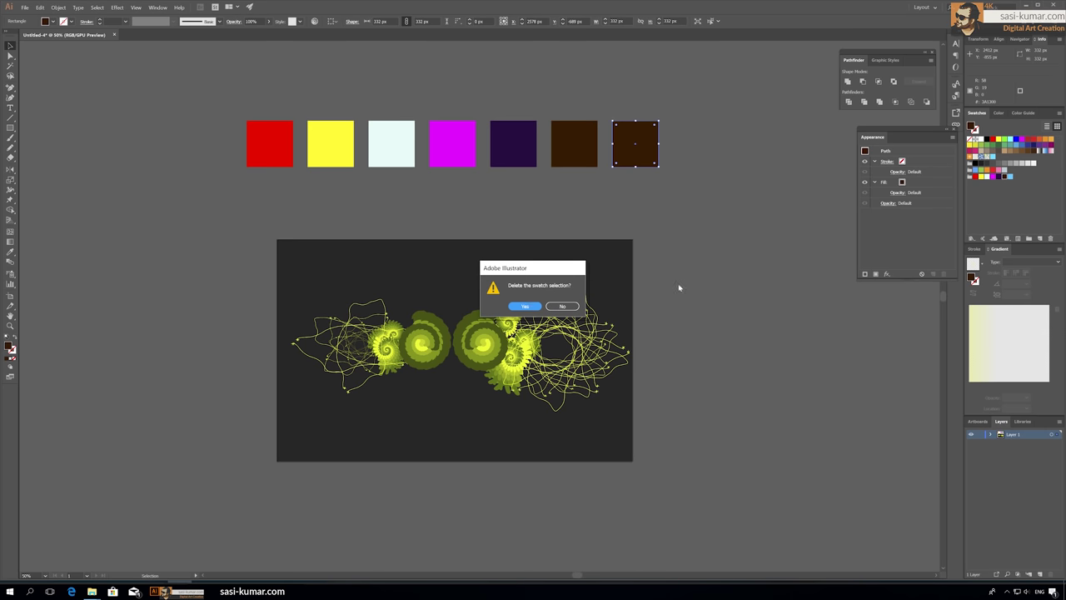
{"action": "left_click", "coordinate": [525, 307]}
- Deselect the colour squares and select the spiral artwork group below them
{"action": "left_click", "coordinate": [815, 355]}
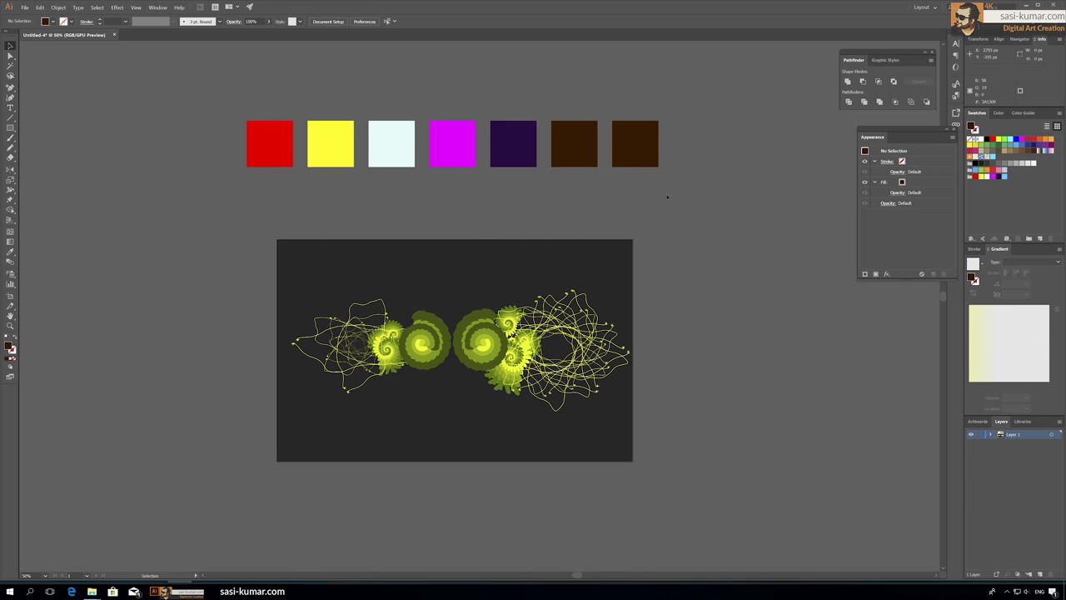
{"action": "left_click_drag", "start_coordinate": [667, 197], "coordinate": [178, 121]}
{"action": "left_click", "coordinate": [573, 94]}
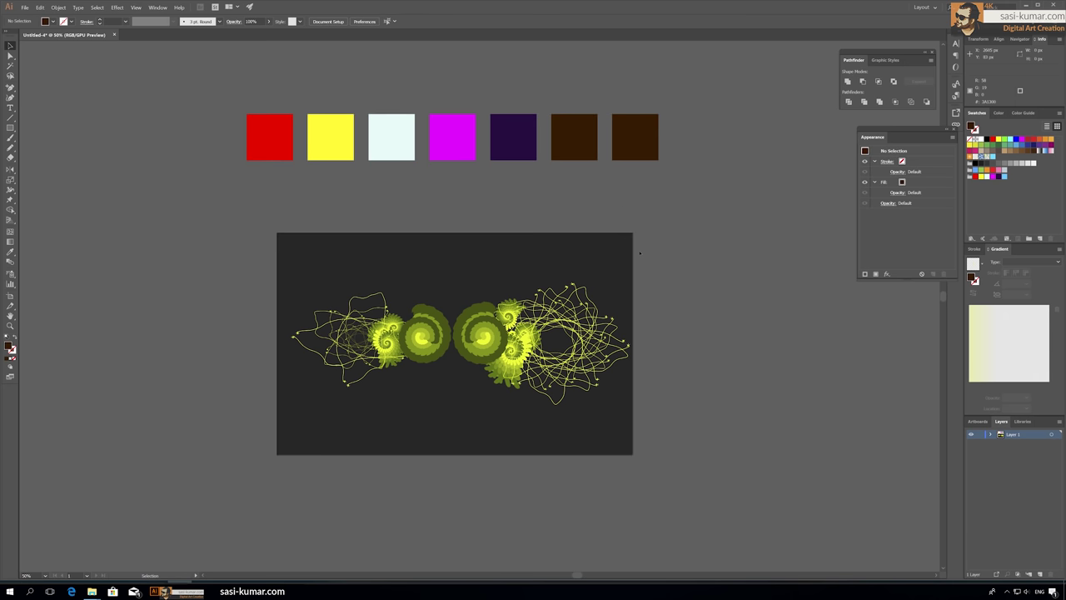
{"action": "scroll", "coordinate": [639, 254], "scroll_direction": "down", "scroll_amount": 3}
{"action": "left_click_drag", "start_coordinate": [695, 377], "coordinate": [433, 317]}
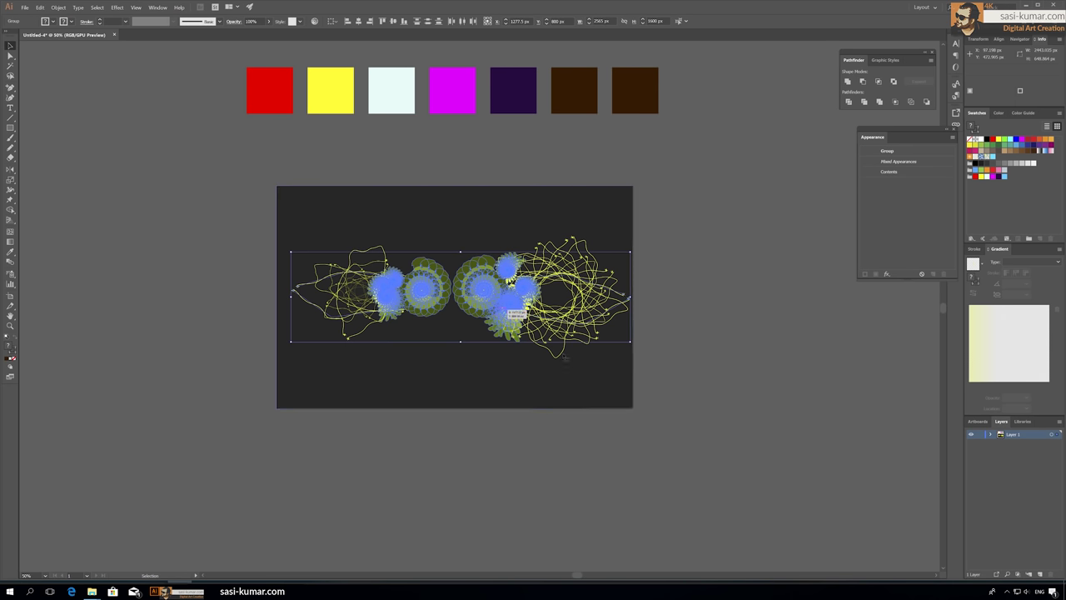
- Apply the ver-01 colour group in Recolor Artwork and randomly reshuffle the colour order several times
{"action": "left_click", "coordinate": [315, 21]}
{"action": "left_click", "coordinate": [551, 144]}
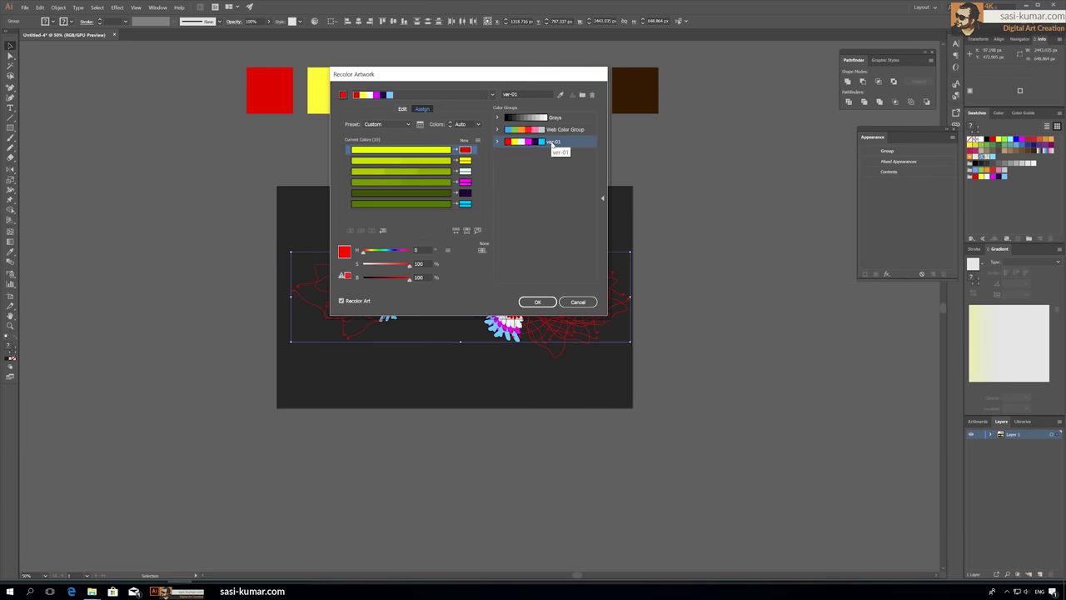
{"action": "left_click_drag", "start_coordinate": [479, 74], "coordinate": [782, 77]}
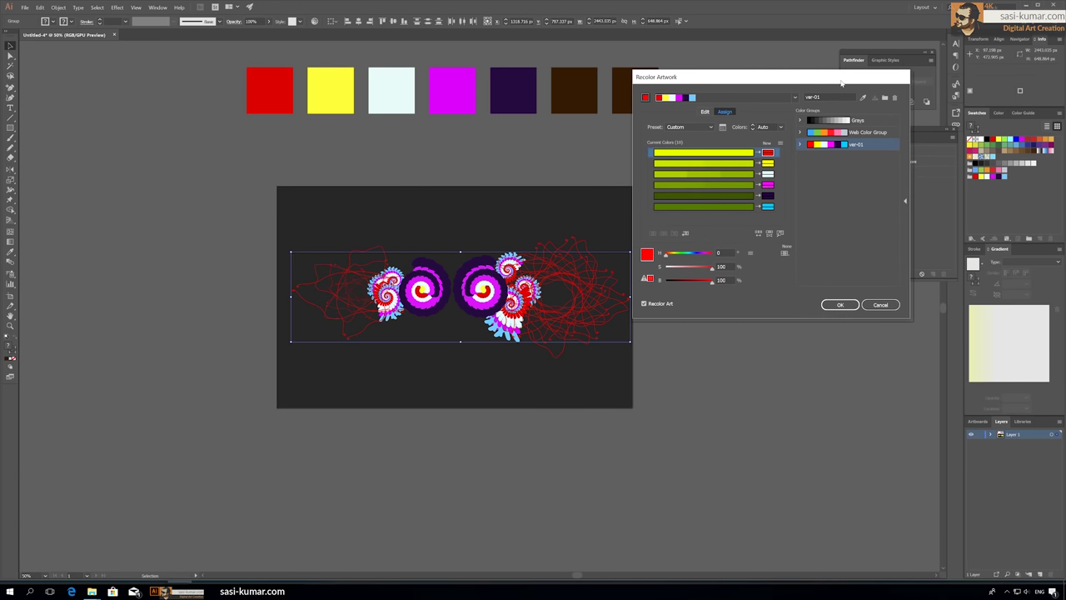
{"action": "left_click", "coordinate": [770, 234]}
{"action": "left_click", "coordinate": [770, 234]}
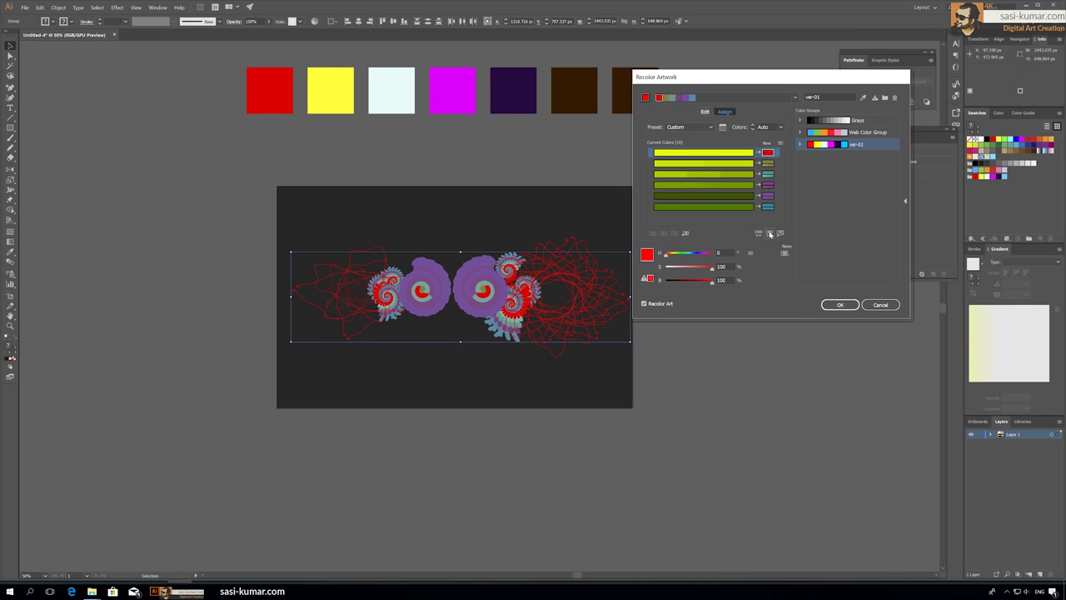
{"action": "left_click", "coordinate": [770, 234]}
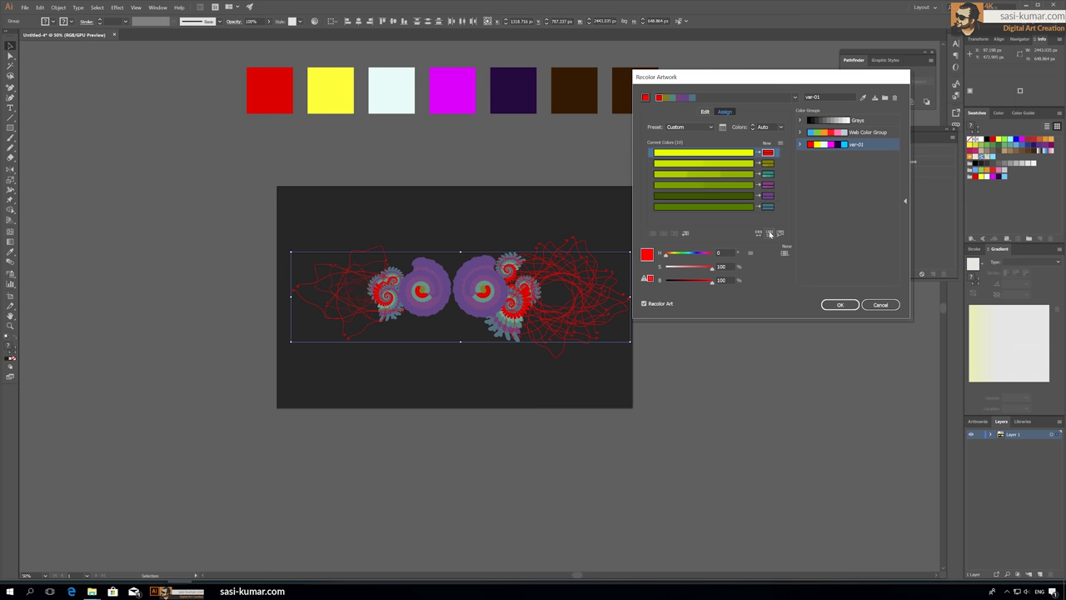
{"action": "left_click", "coordinate": [831, 145]}
- Try more colour shuffles, then restore ver-01's original order and apply the recolouring
{"action": "left_click", "coordinate": [708, 184]}
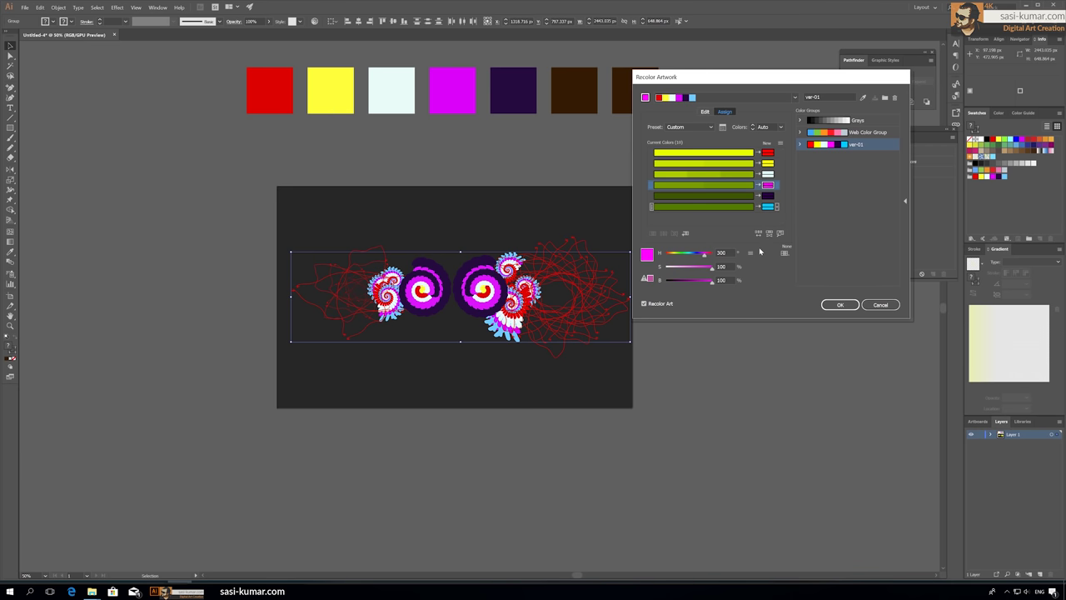
{"action": "left_click", "coordinate": [758, 234]}
{"action": "left_click", "coordinate": [759, 234]}
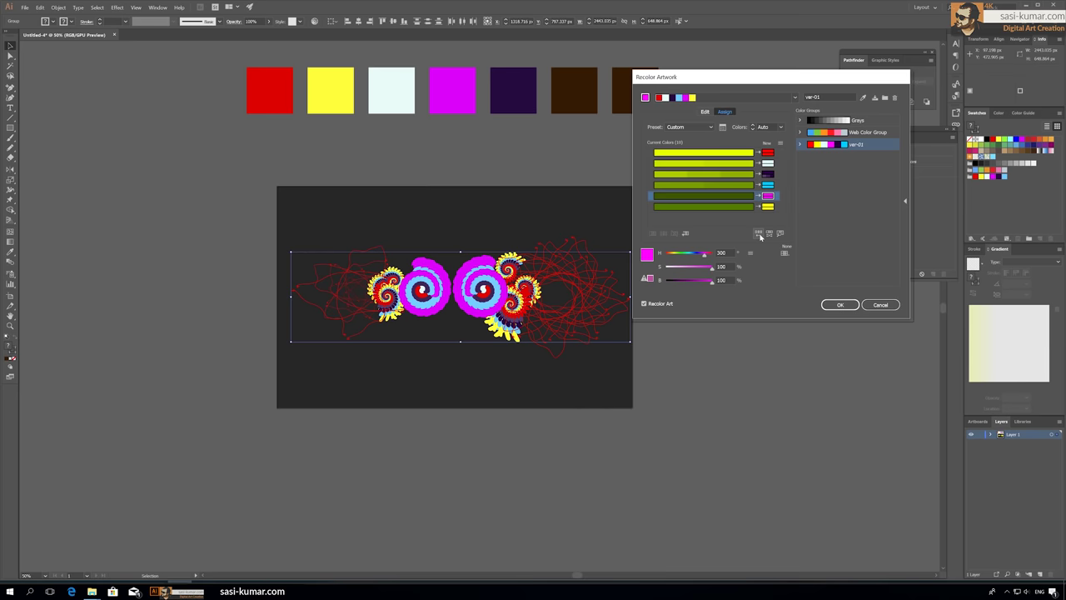
{"action": "left_click", "coordinate": [759, 234]}
{"action": "left_click", "coordinate": [758, 234]}
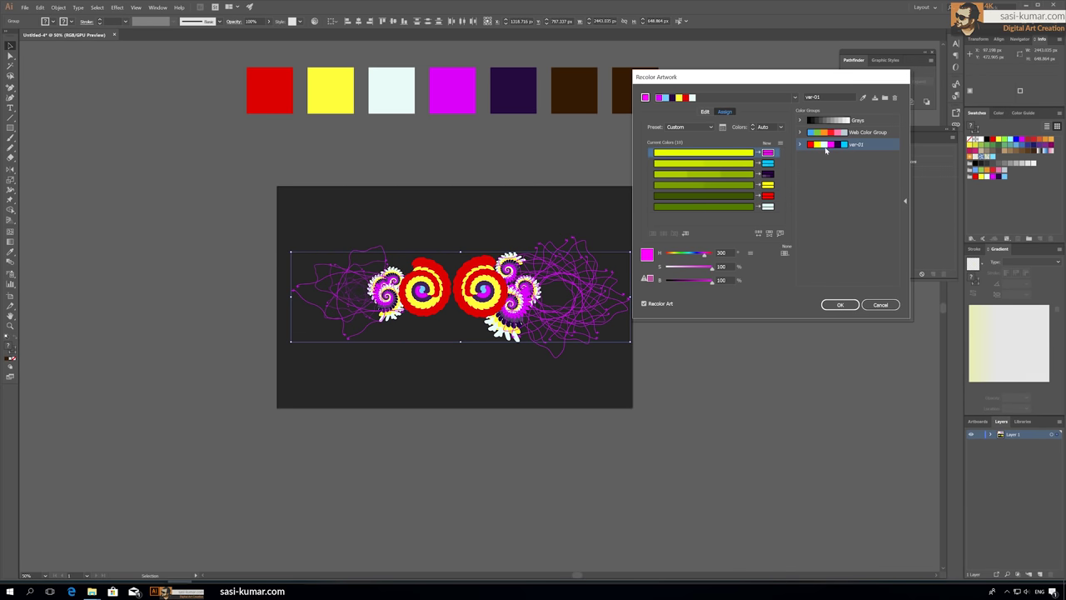
{"action": "left_click", "coordinate": [824, 149]}
{"action": "left_click", "coordinate": [839, 305]}
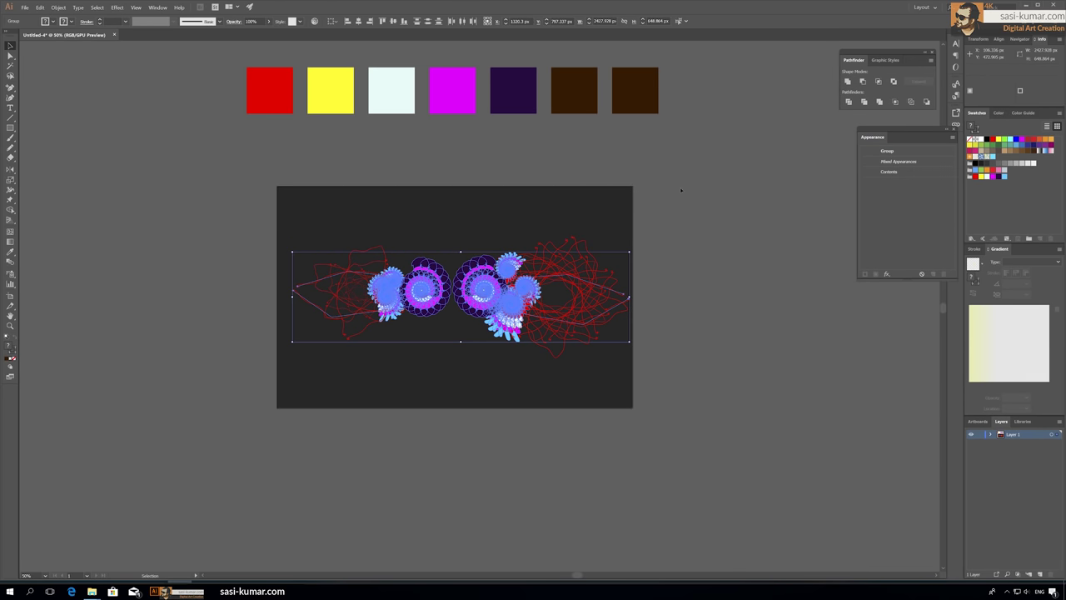
{"action": "left_click", "coordinate": [666, 193]}
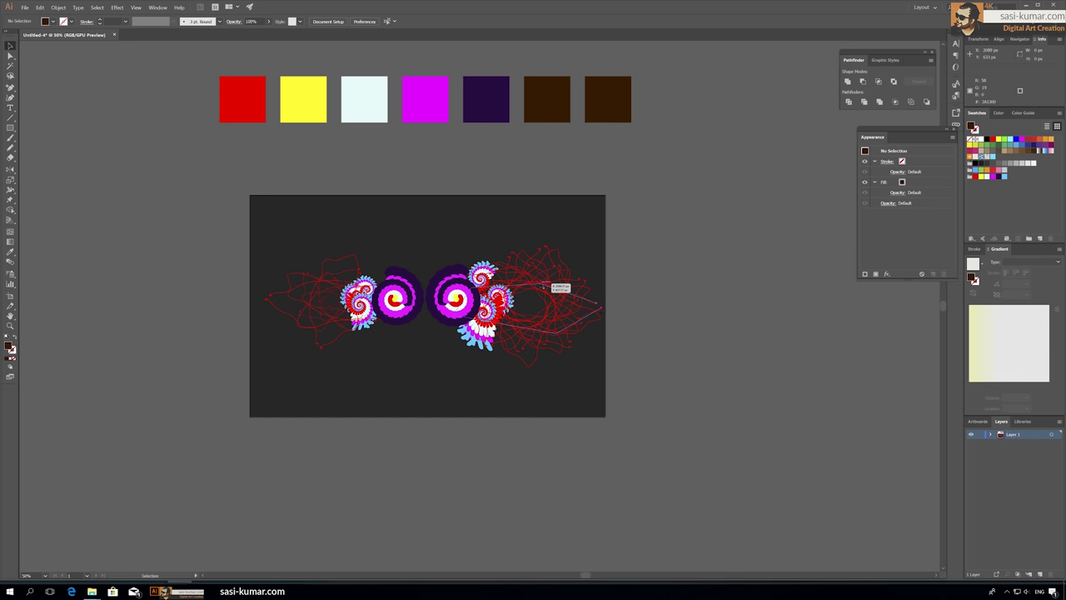
- Change the right zig-zag group's red stroke to yellow in isolation mode
{"action": "left_click", "coordinate": [558, 310]}
{"action": "double_click", "coordinate": [559, 315]}
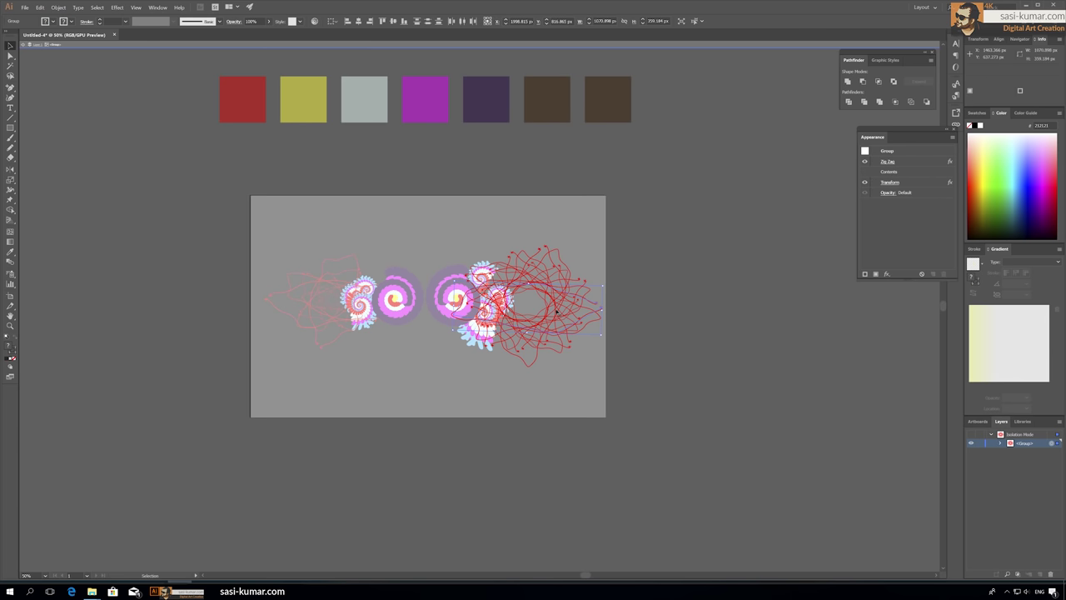
{"action": "double_click", "coordinate": [567, 293]}
{"action": "double_click", "coordinate": [12, 348]}
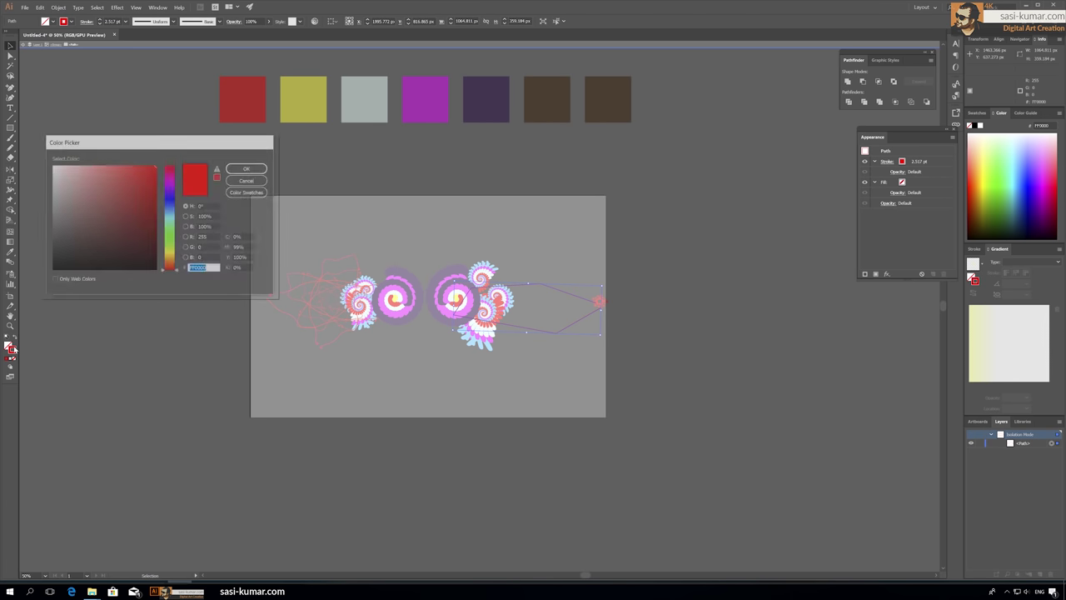
{"action": "left_click", "coordinate": [248, 169]}
{"action": "double_click", "coordinate": [331, 172]}
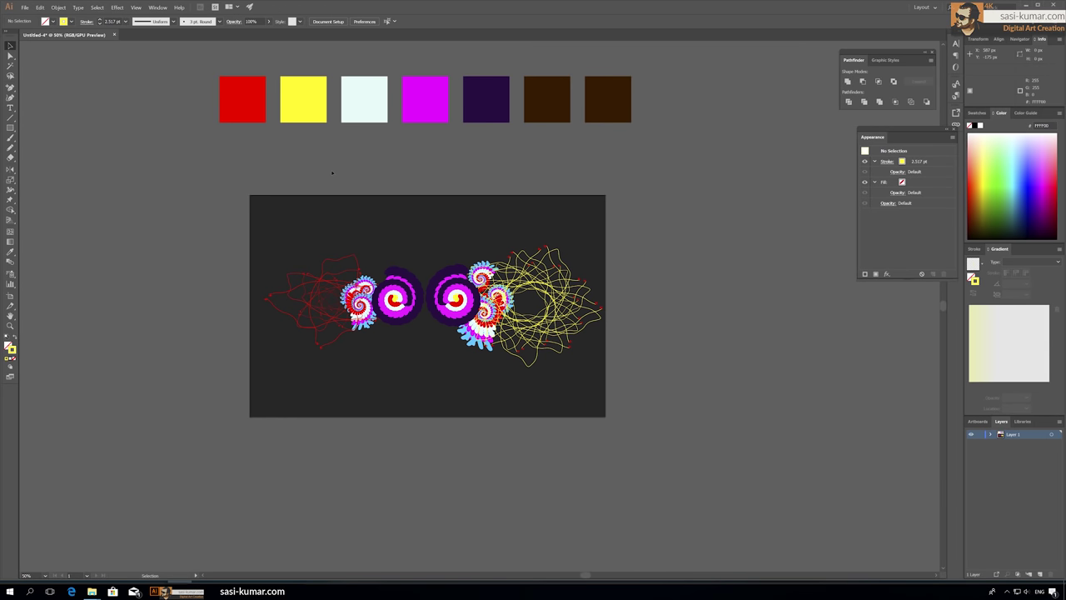
{"action": "left_click_drag", "start_coordinate": [331, 171], "coordinate": [357, 172]}
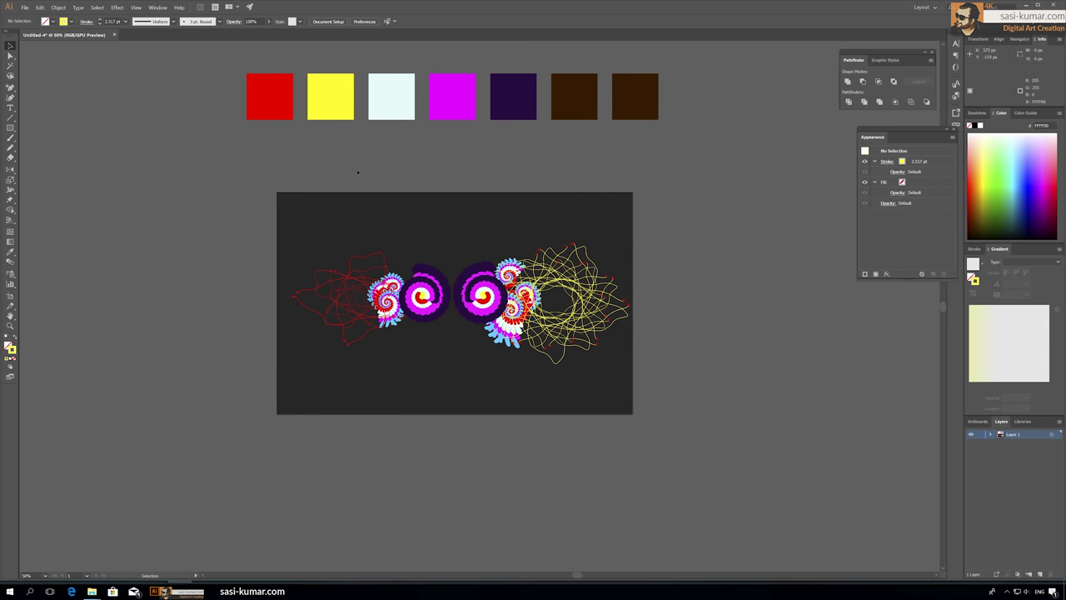
- Change the left zig-zag group's stroke to yellow and zoom to 100% to check
{"action": "double_click", "coordinate": [325, 286]}
{"action": "double_click", "coordinate": [12, 348]}
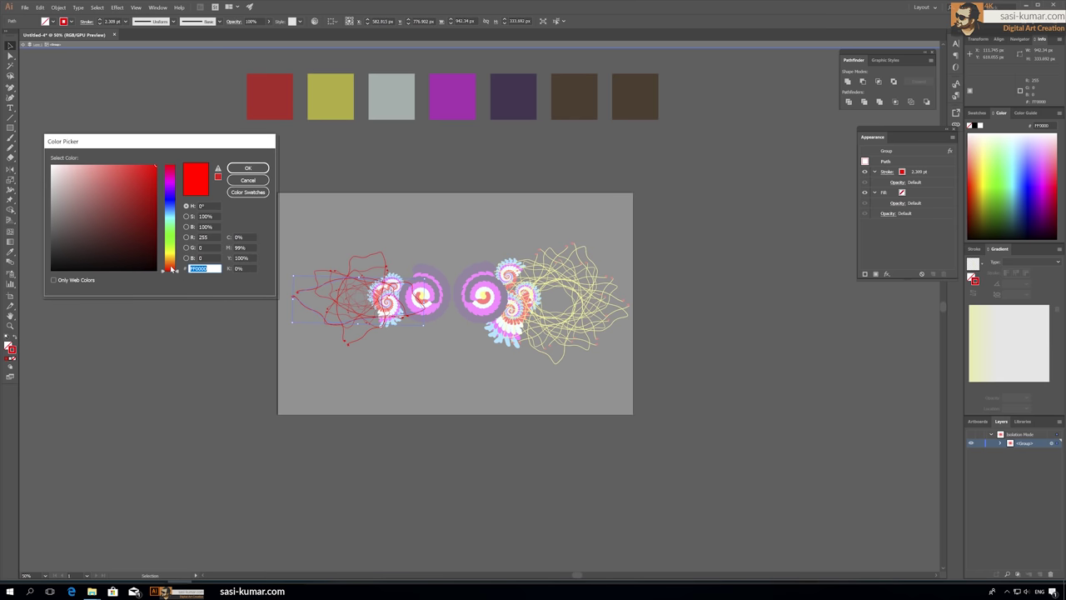
{"action": "key", "text": "Return"}
{"action": "double_click", "coordinate": [445, 183]}
{"action": "left_click_drag", "start_coordinate": [445, 183], "coordinate": [423, 182]}
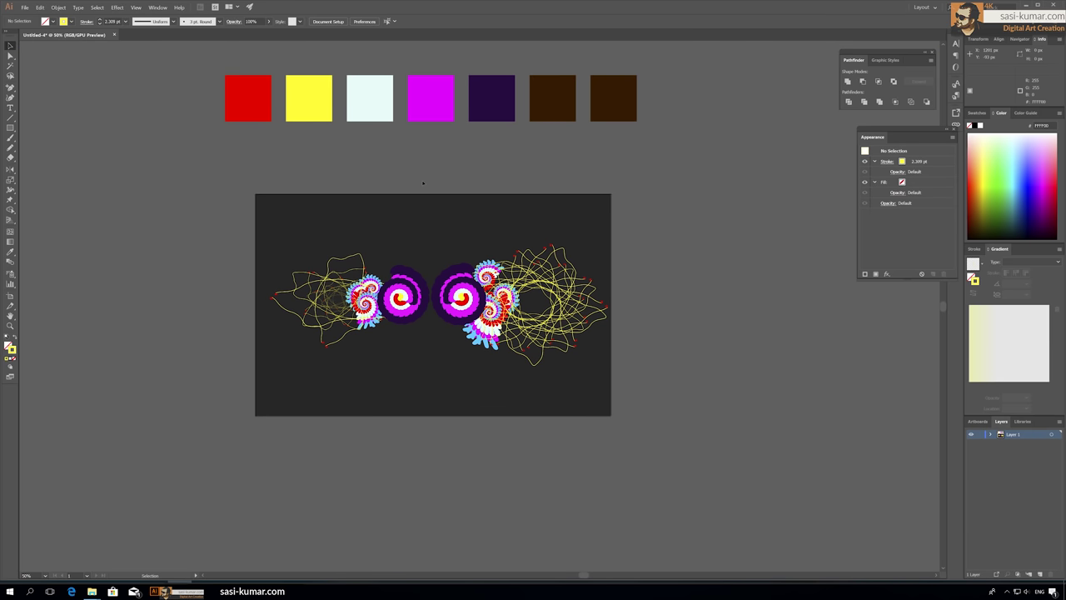
{"action": "key", "text": "ctrl+1"}
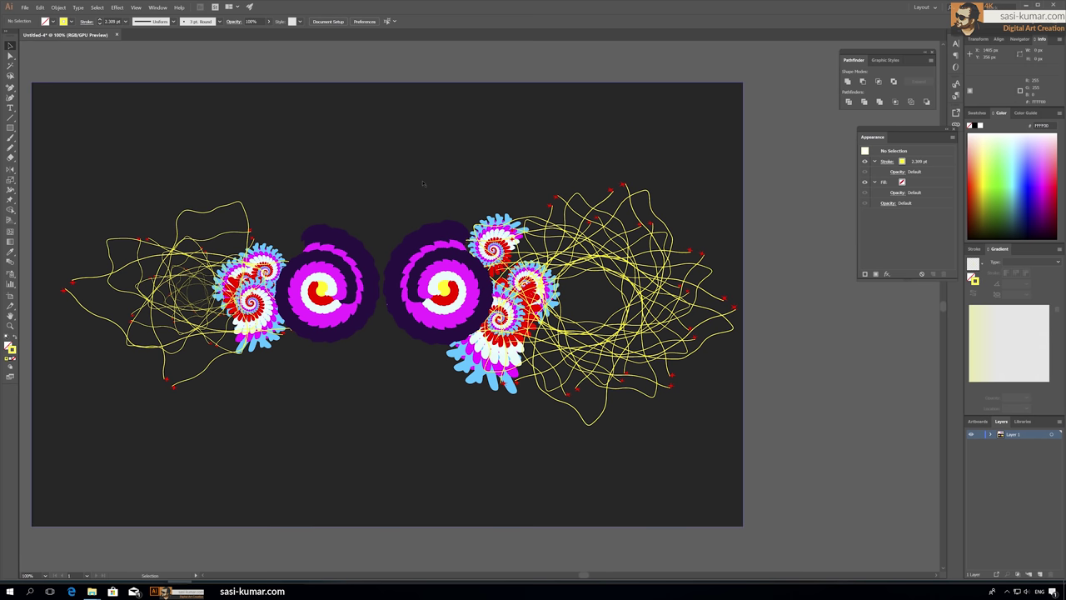
- Group the spiral objects and adjust the group's width, narrower then slightly wider
{"action": "key", "text": "ctrl+minus"}
{"action": "key", "text": "ctrl+minus"}
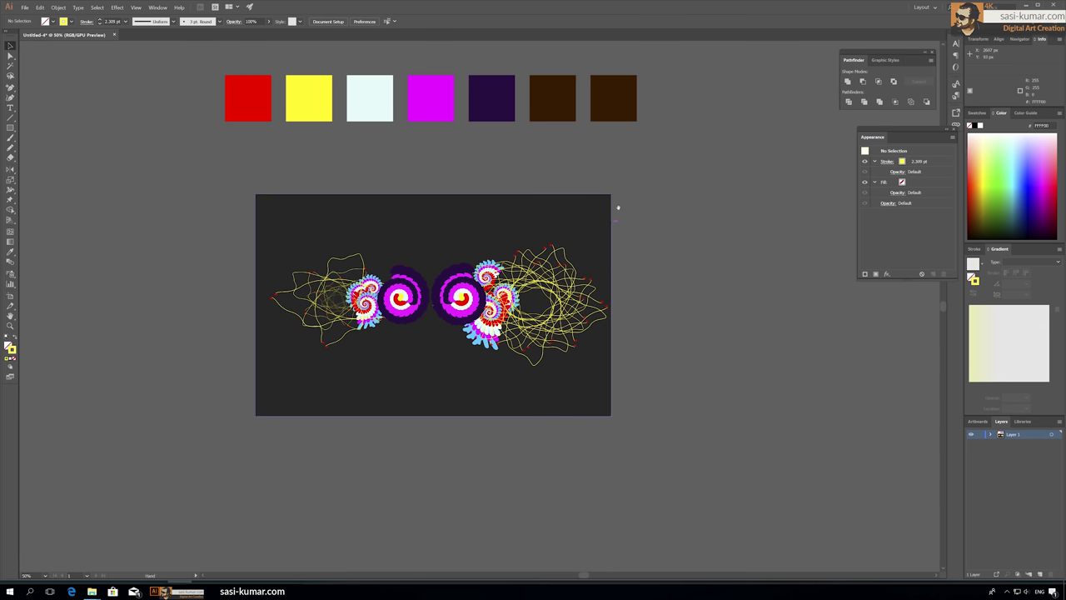
{"action": "key", "text": "ctrl+plus"}
{"action": "key", "text": "ctrl+plus"}
{"action": "key", "text": "ctrl+plus"}
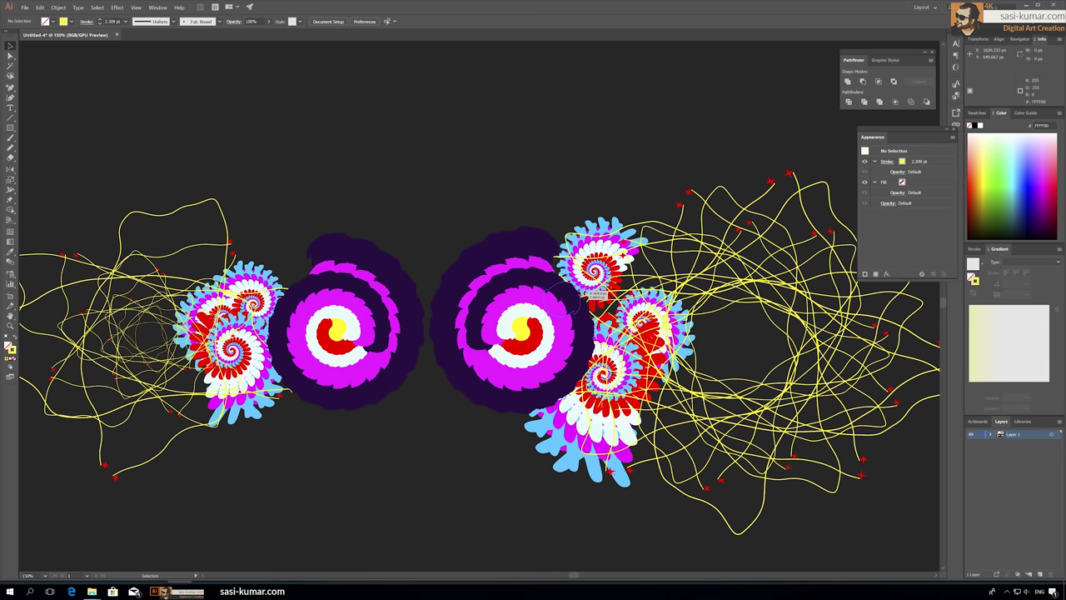
{"action": "key", "text": "ctrl+minus"}
{"action": "key", "text": "ctrl+minus"}
{"action": "key", "text": "ctrl+minus"}
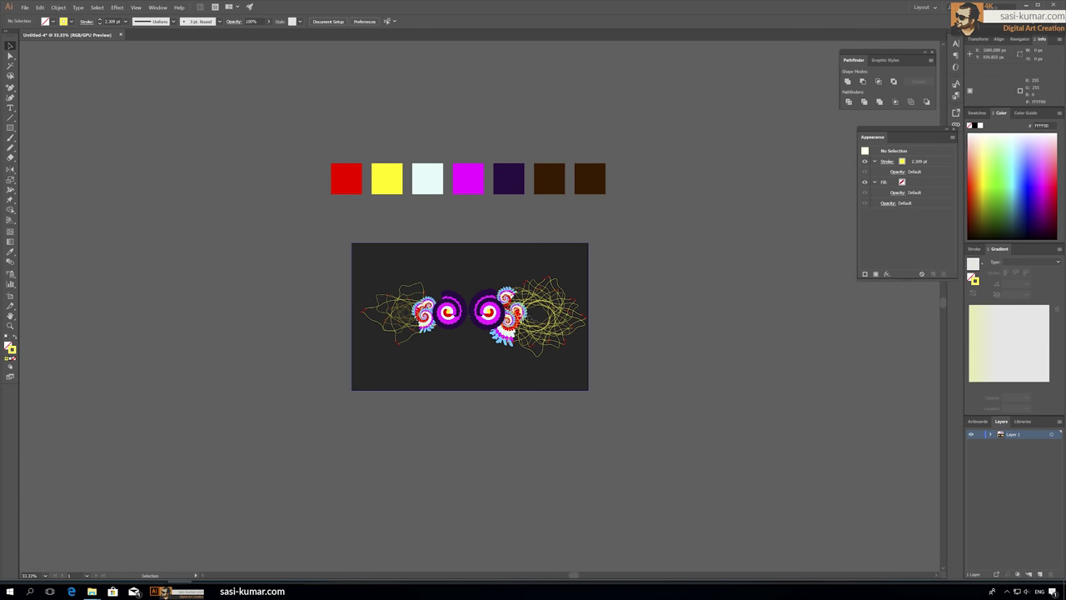
{"action": "left_click", "coordinate": [496, 324]}
{"action": "left_click_drag", "start_coordinate": [497, 328], "coordinate": [497, 328]}
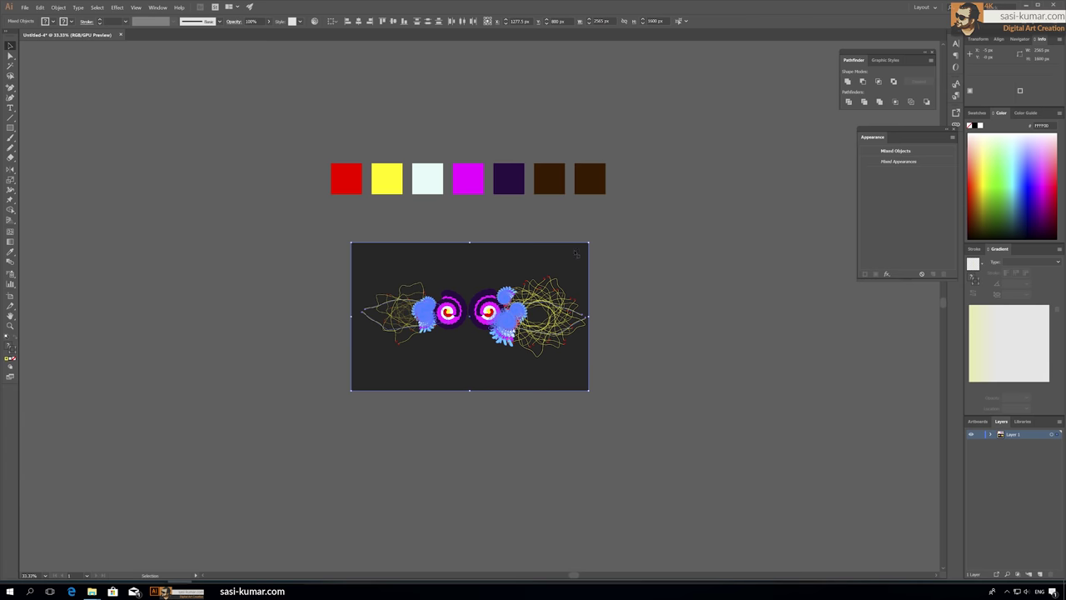
{"action": "key", "text": "ctrl+g"}
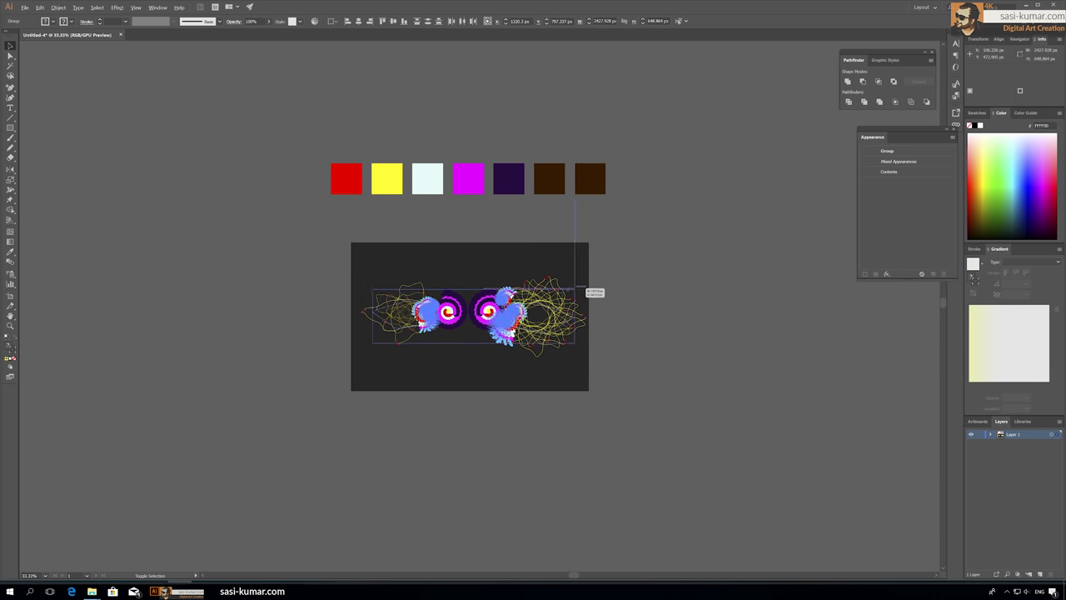
{"action": "left_click_drag", "start_coordinate": [586, 316], "coordinate": [560, 316]}
{"action": "left_click", "coordinate": [537, 376]}
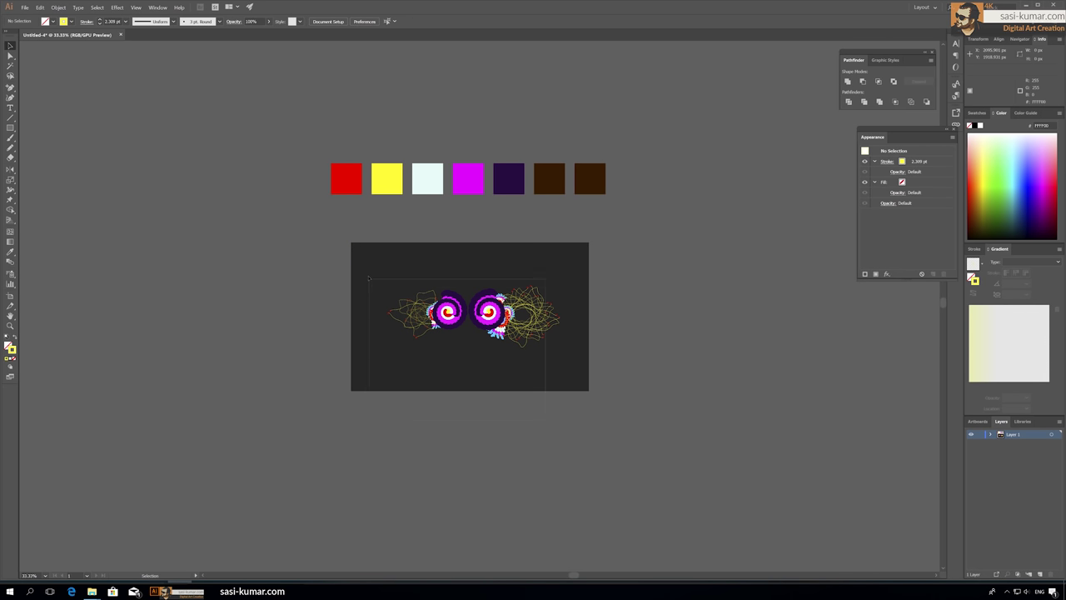
{"action": "left_click", "coordinate": [498, 321]}
{"action": "left_click_drag", "start_coordinate": [583, 344], "coordinate": [595, 358]}
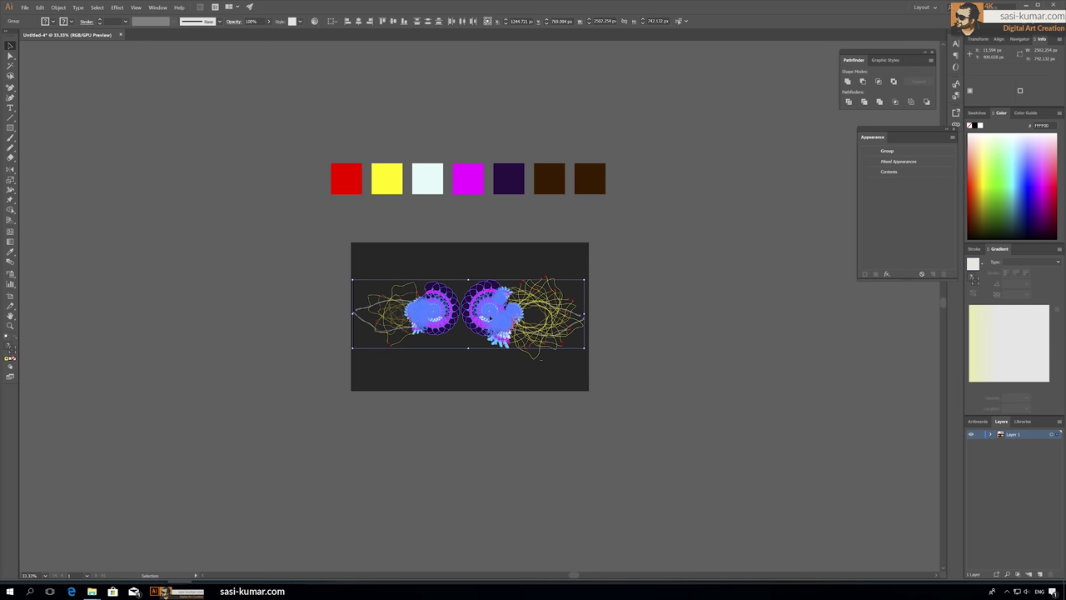
{"action": "left_click", "coordinate": [499, 488]}
- Move and rotate a small feathered spiral on the left, then delete it
{"action": "key", "text": "ctrl+equal"}
{"action": "key", "text": "ctrl+equal"}
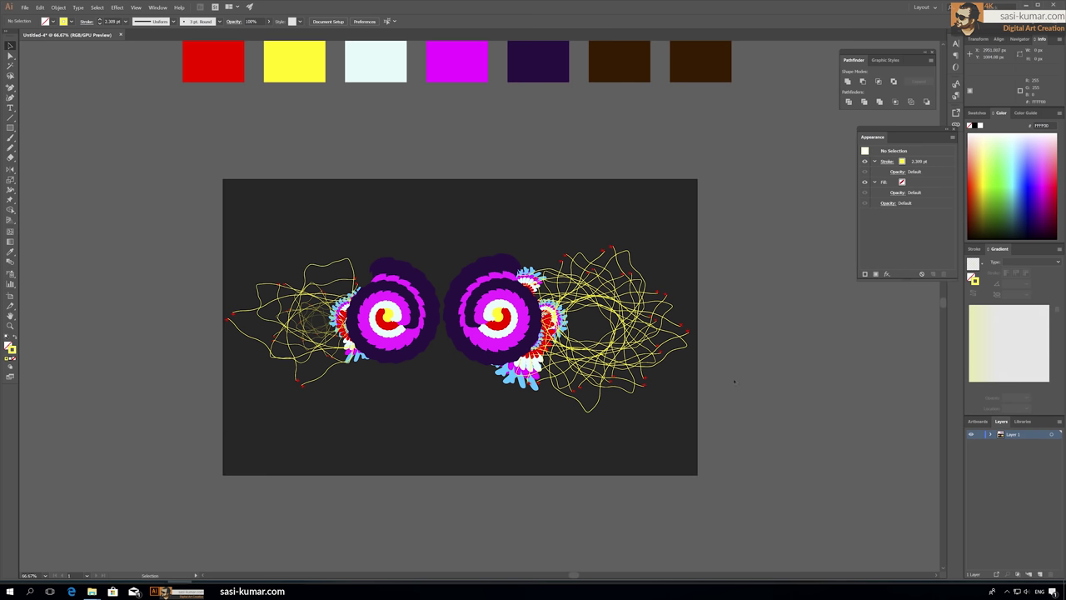
{"action": "mouse_move", "coordinate": [343, 320]}
{"action": "left_mouse_down"}
{"action": "mouse_move", "coordinate": [358, 283]}
{"action": "mouse_move", "coordinate": [354, 350]}
{"action": "mouse_move", "coordinate": [343, 337]}
{"action": "left_mouse_up"}
{"action": "left_click_drag", "start_coordinate": [366, 374], "coordinate": [388, 363]}
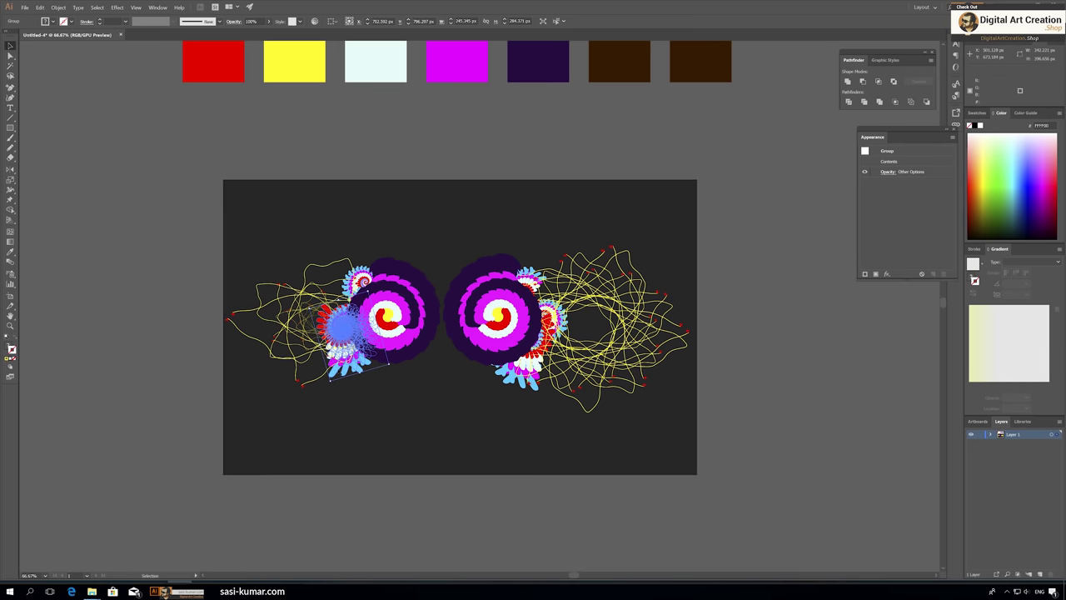
{"action": "key", "text": "Delete"}
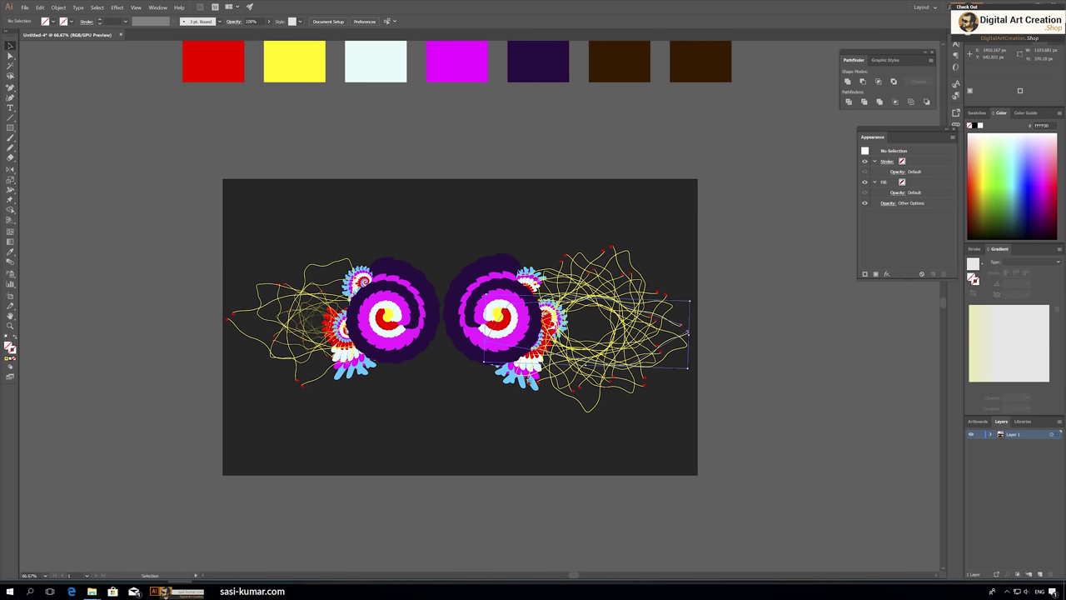
- Add a shrunken copy of a small spiral to the right cluster
{"action": "left_click_drag", "start_coordinate": [533, 350], "coordinate": [558, 310]}
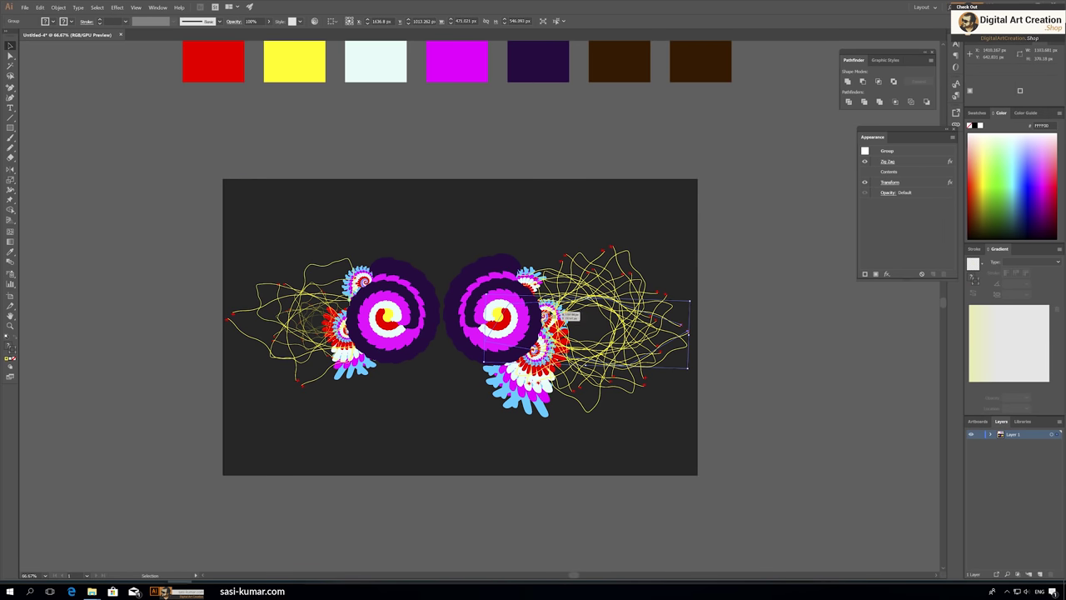
{"action": "left_click_drag", "start_coordinate": [558, 313], "coordinate": [612, 335]}
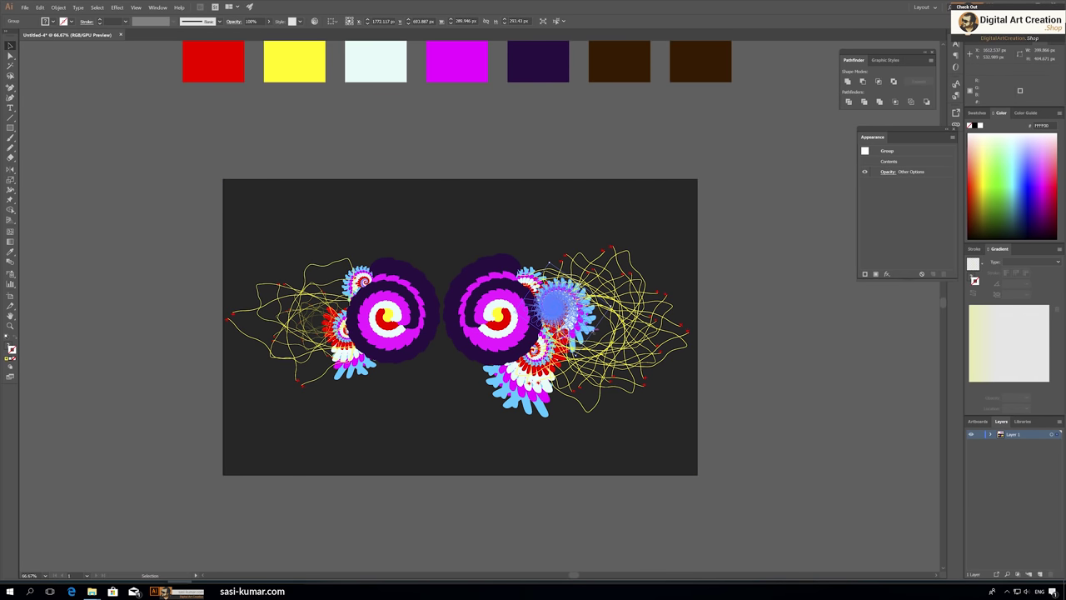
{"action": "left_click_drag", "start_coordinate": [550, 265], "coordinate": [547, 273]}
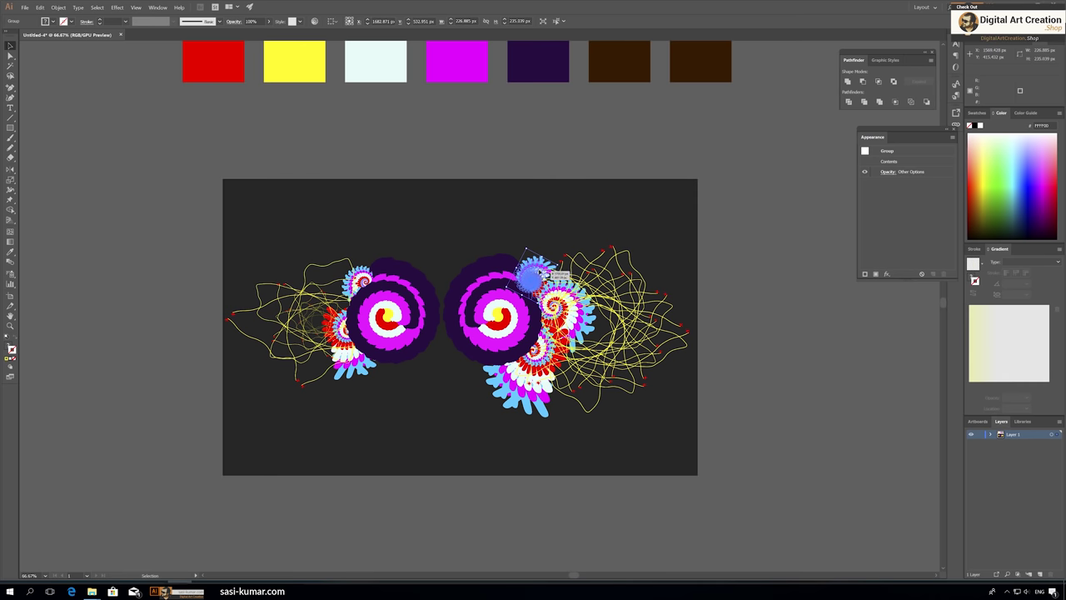
{"action": "left_click", "coordinate": [518, 124]}
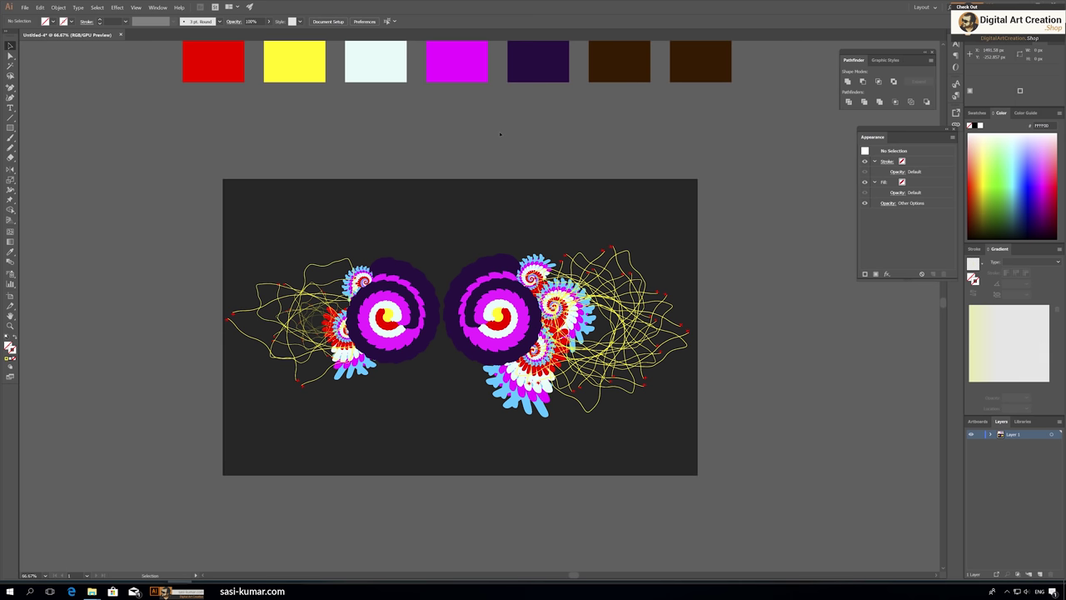
{"action": "scroll", "coordinate": [500, 133], "scroll_direction": "down", "scroll_amount": 1}
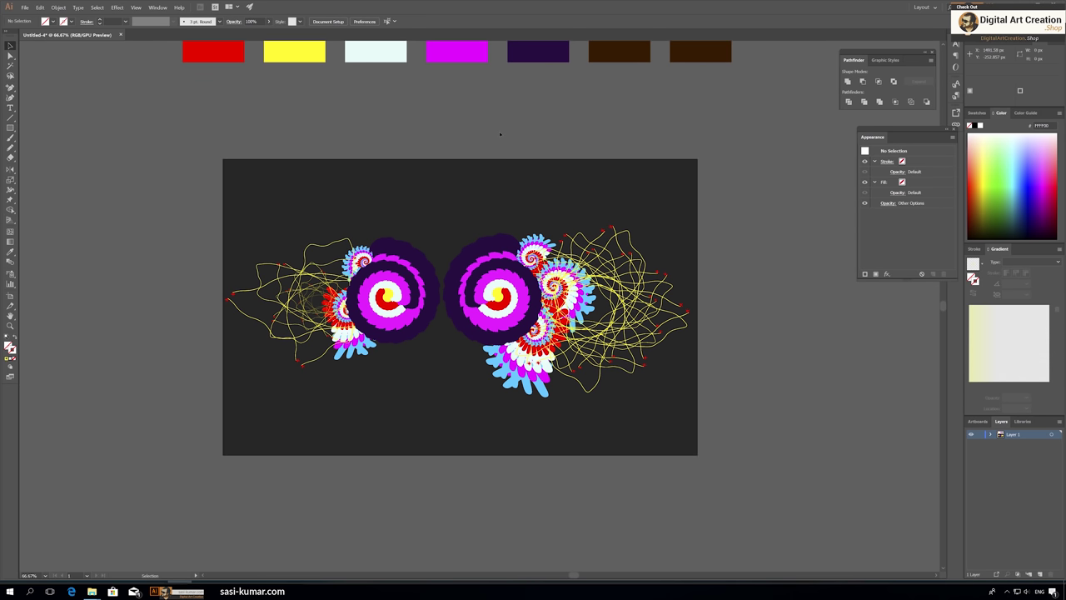
{"action": "left_click", "coordinate": [11, 108]}
{"action": "left_click", "coordinate": [379, 435]}
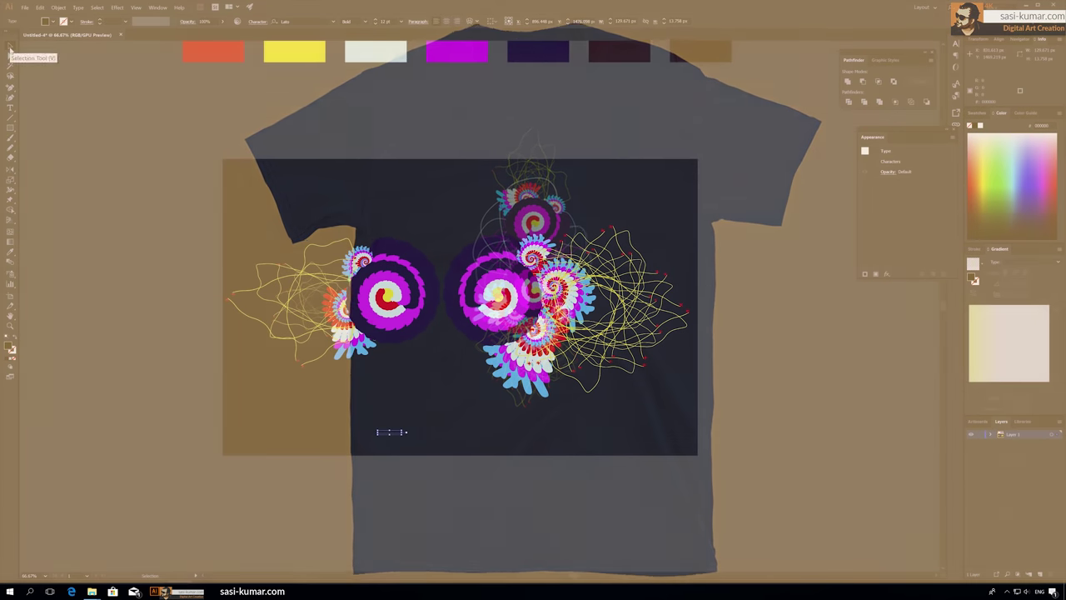
{"action": "left_click_drag", "start_coordinate": [407, 432], "coordinate": [610, 441]}
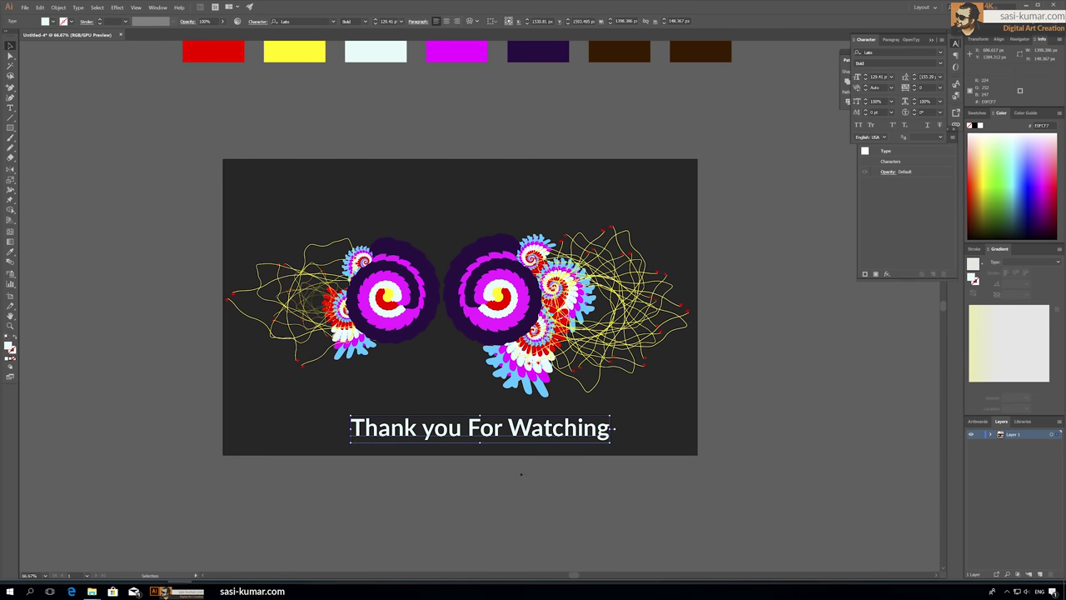
{"action": "scroll", "coordinate": [520, 474], "scroll_direction": "down", "scroll_amount": 1}
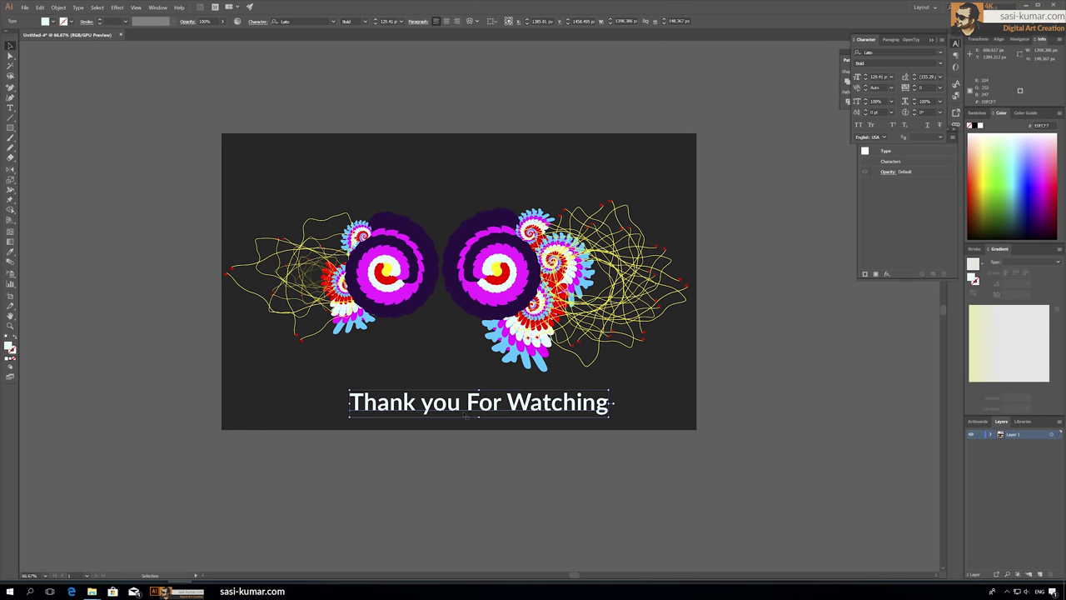
{"action": "key", "text": "Delete"}
{"action": "scroll", "coordinate": [735, 330], "scroll_direction": "up", "scroll_amount": 2}
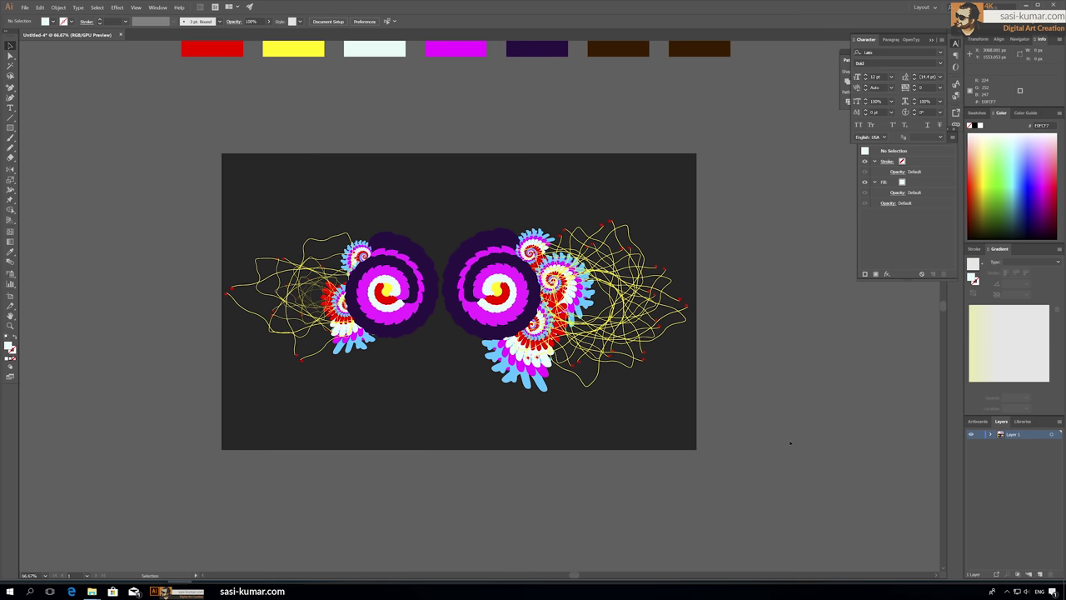